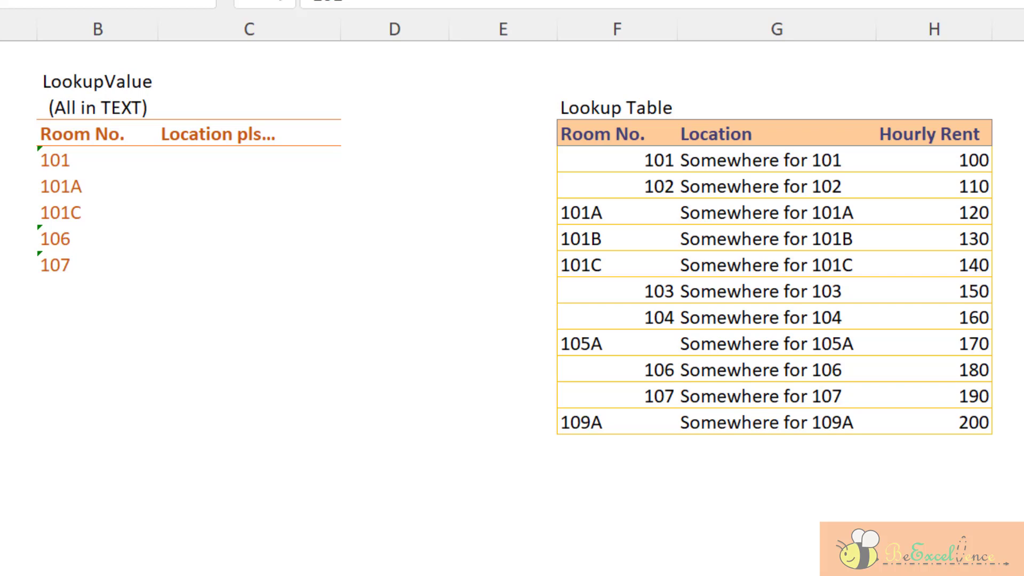
Inspect room 101 in B5, its empty location cell, and the lookup table F5:H15
click(83, 156)
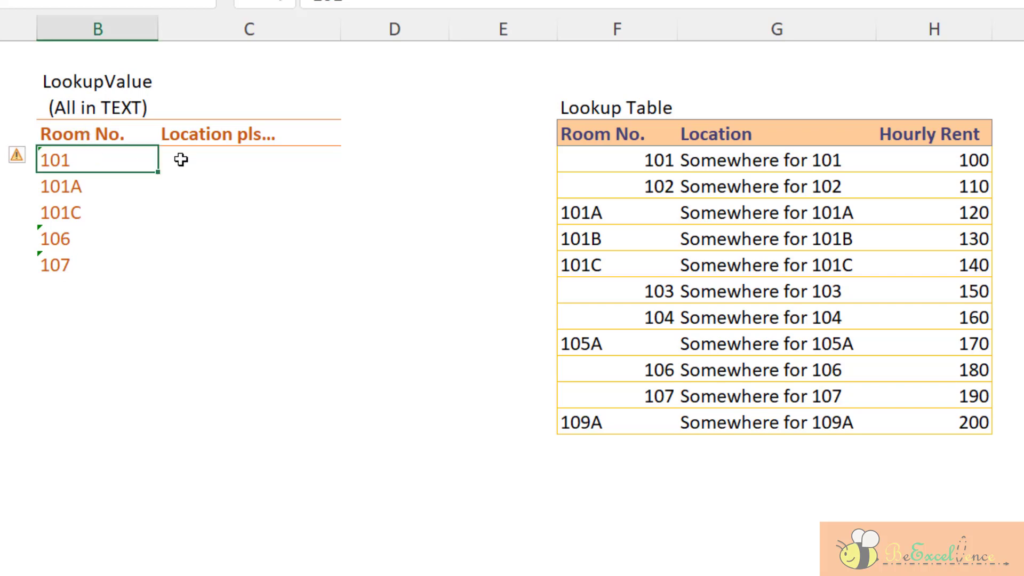
click(212, 160)
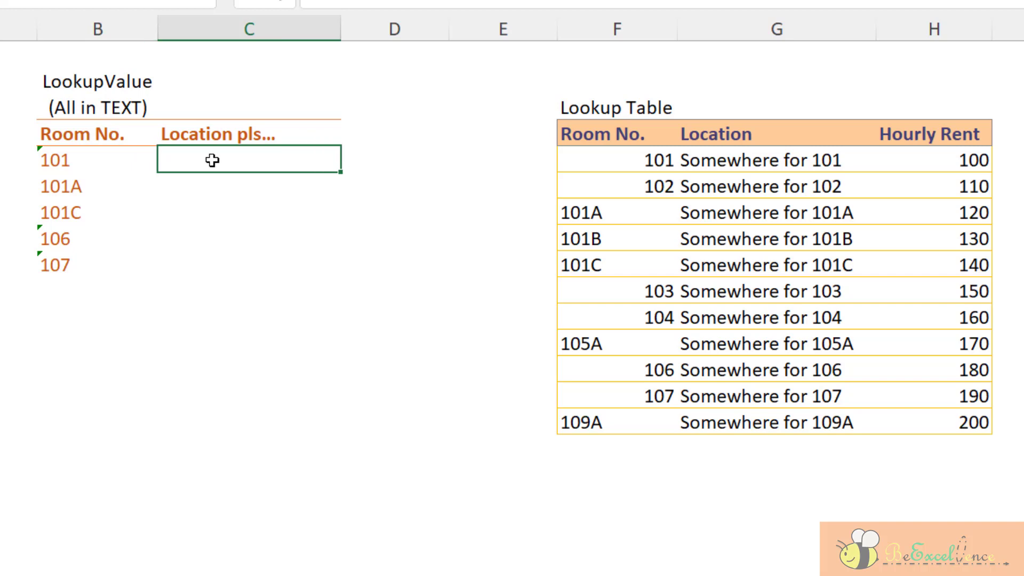
click(635, 162)
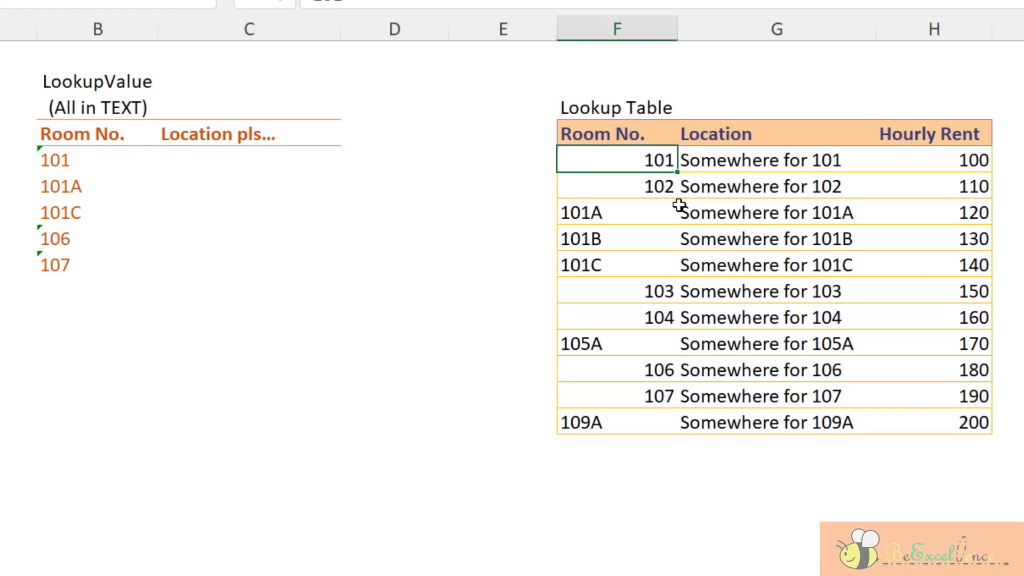
drag(678, 206, 909, 423)
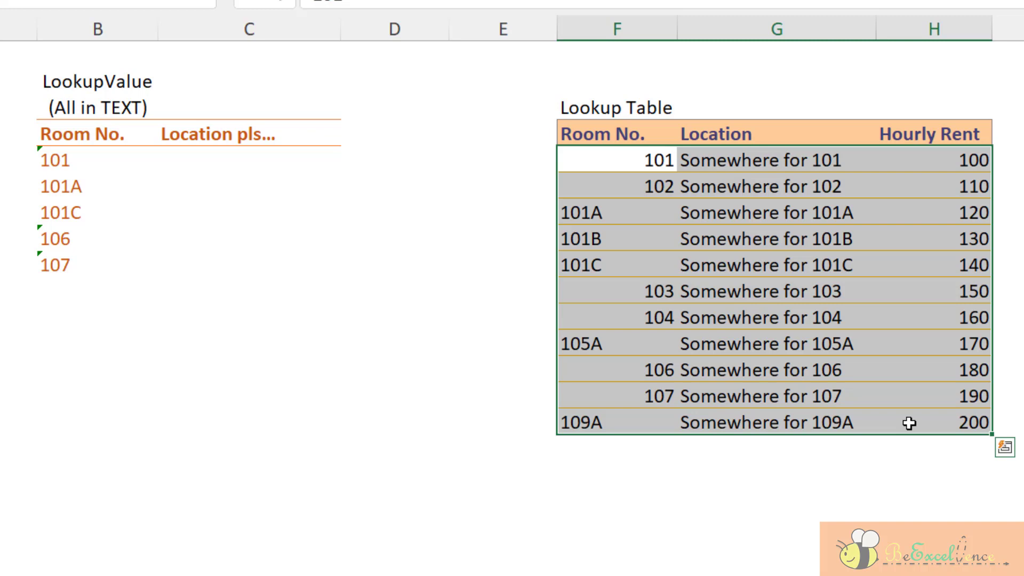
Start a VLOOKUP in C5 with lookup value $B5 and absolute table $F$5:$H$15
click(245, 167)
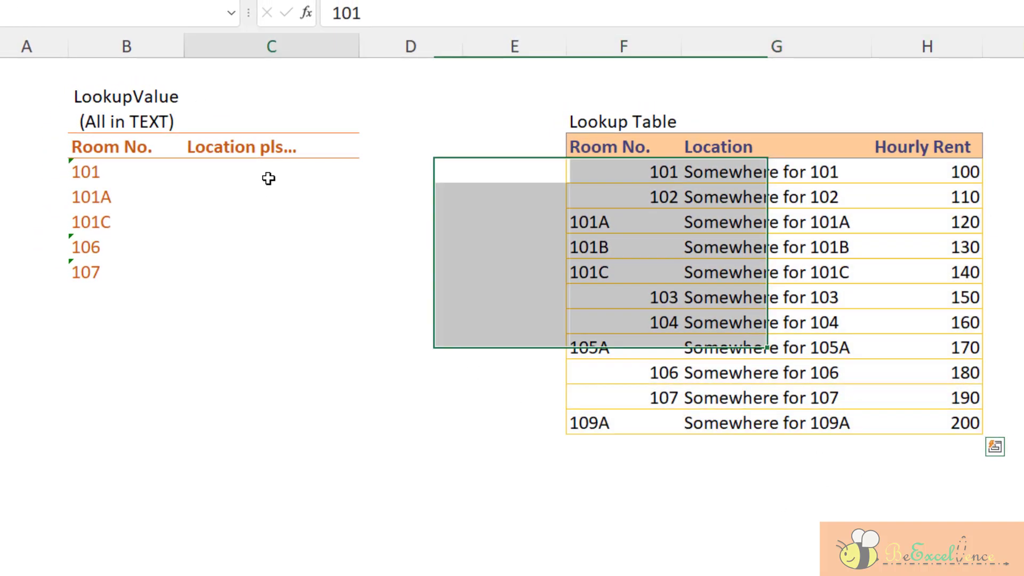
text(=)
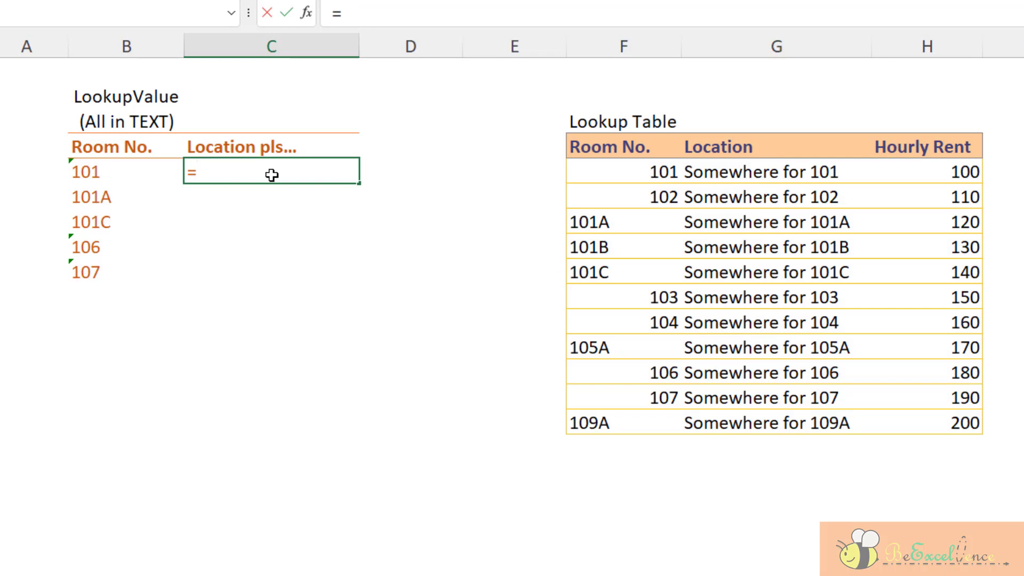
text(vl)
key(Tab)
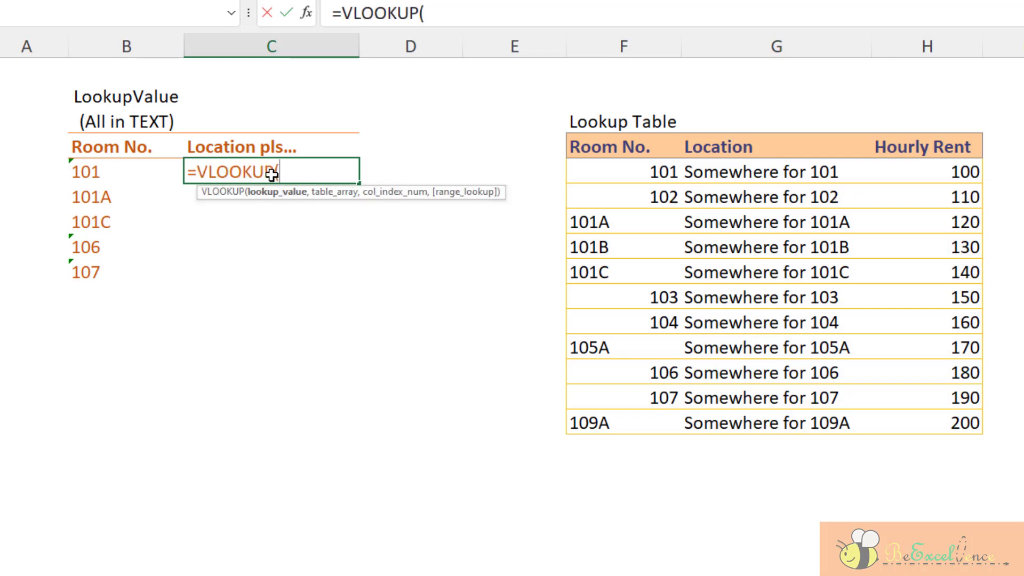
key(Left)
key(F4)
key(F4)
key(F4)
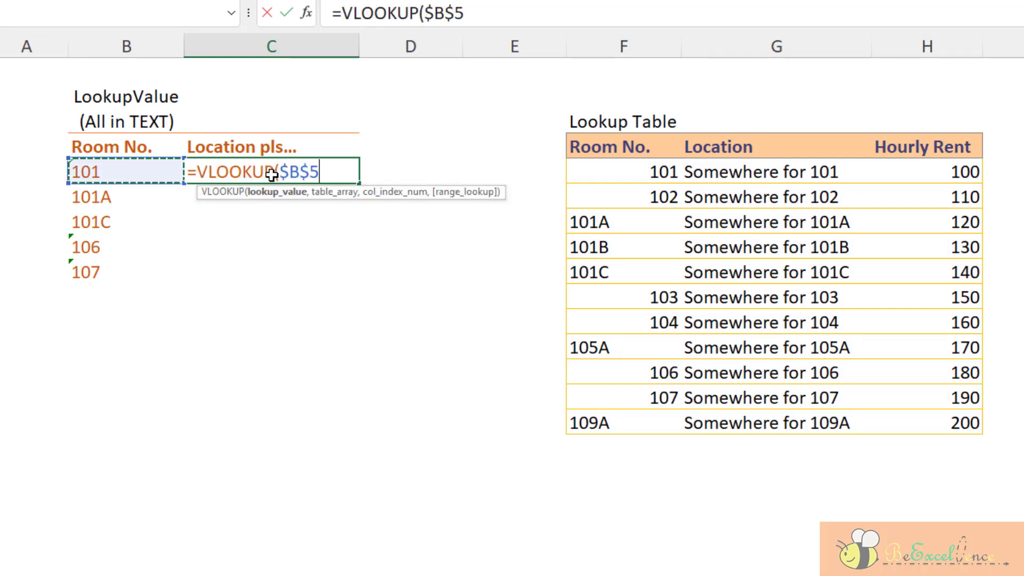
text(,)
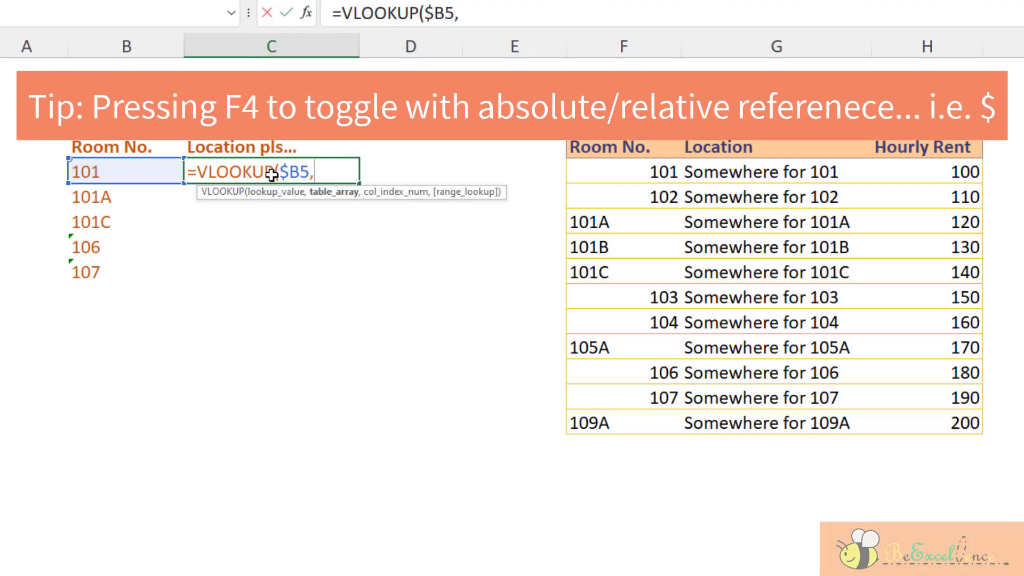
mouse_move(657, 172)
mouse_down()
mouse_move(758, 235)
mouse_move(905, 420)
mouse_up()
key(F4)
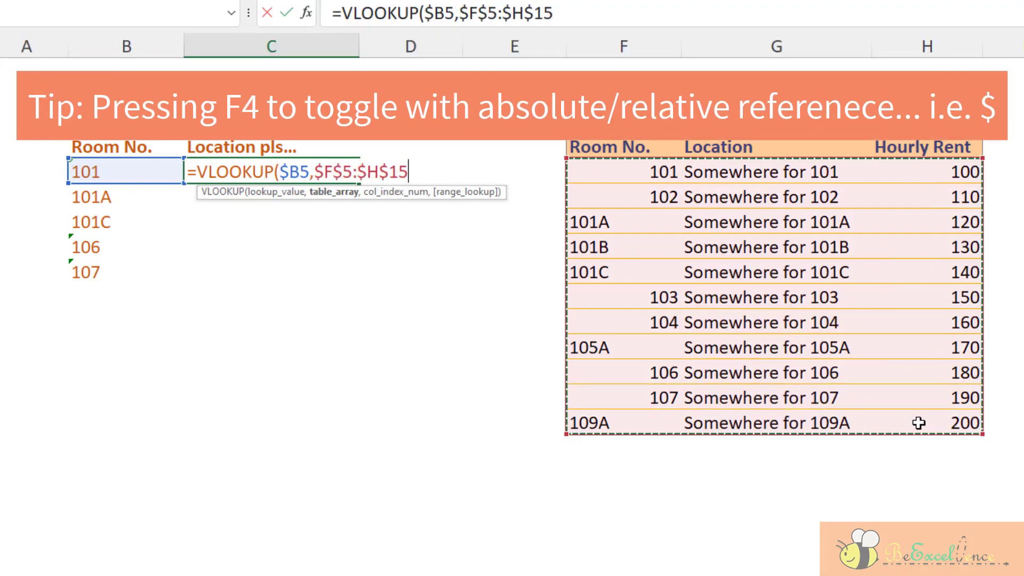
Finish the VLOOKUP with column index 2 and FALSE for an exact match, returning #N/A
text(,)
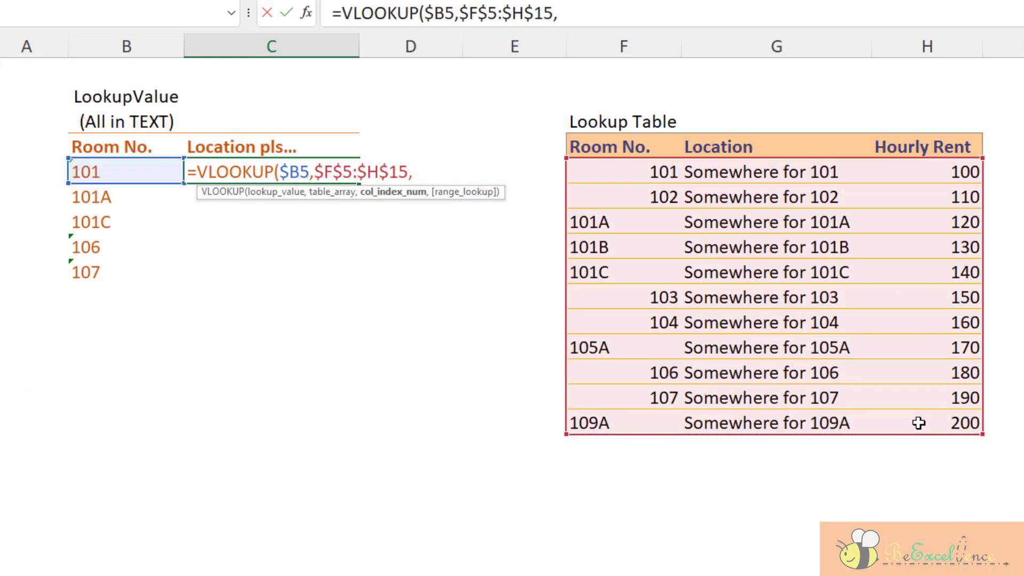
text(2)
text(,f)
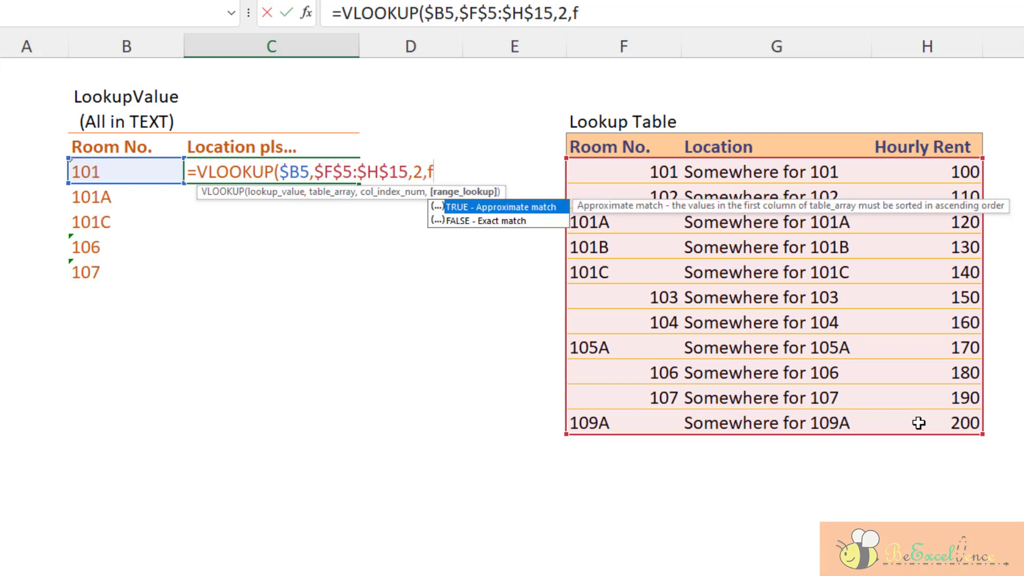
text(a)
key(Tab)
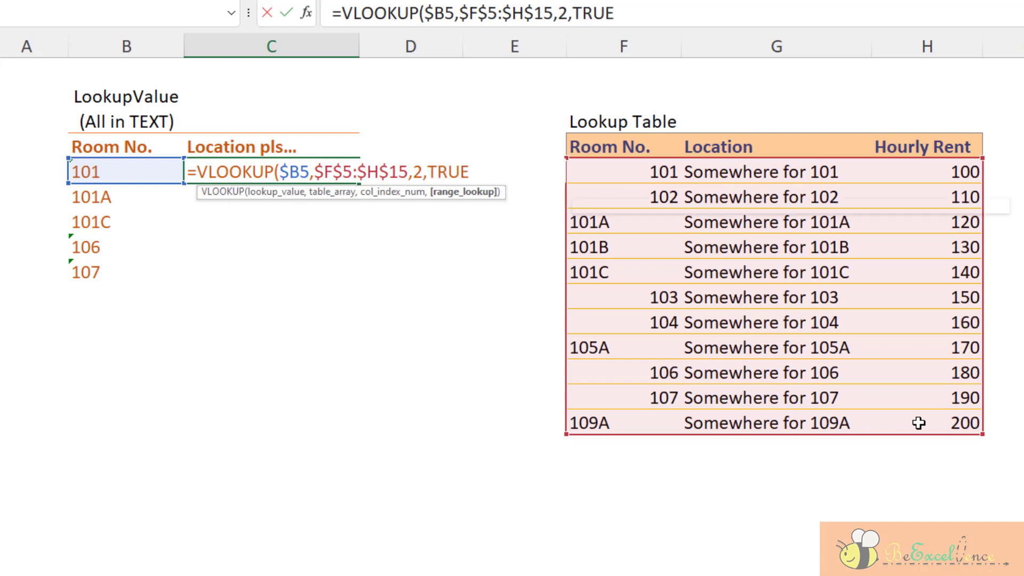
key(BackSpace)
key(BackSpace)
key(BackSpace)
key(BackSpace)
text(f)
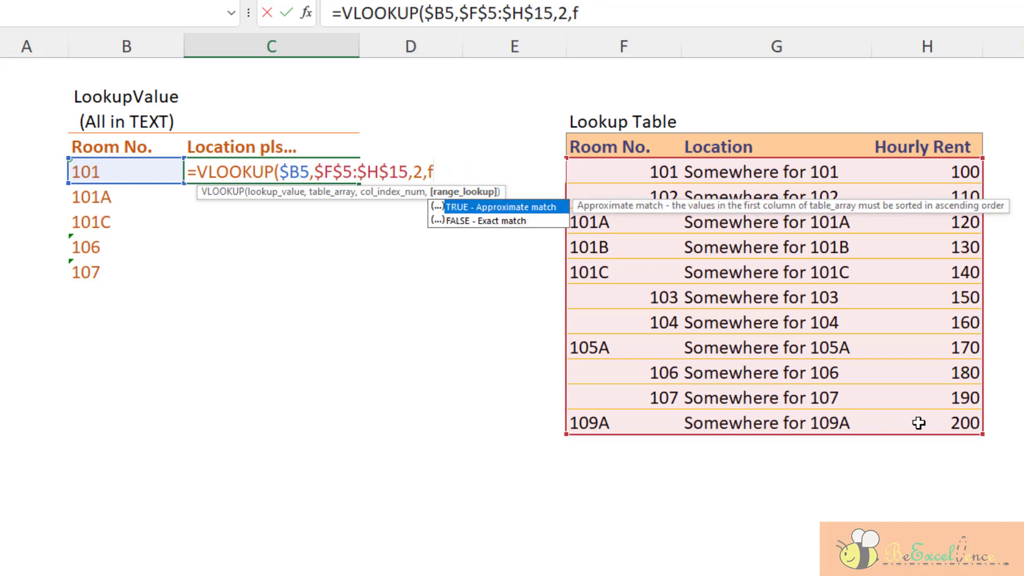
key(Tab)
key(Return)
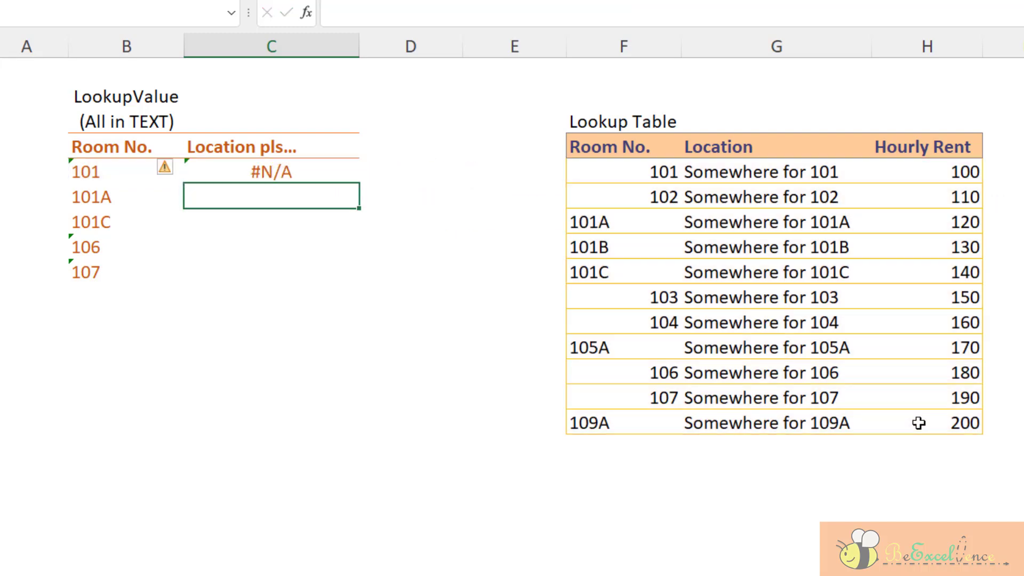
key(Up)
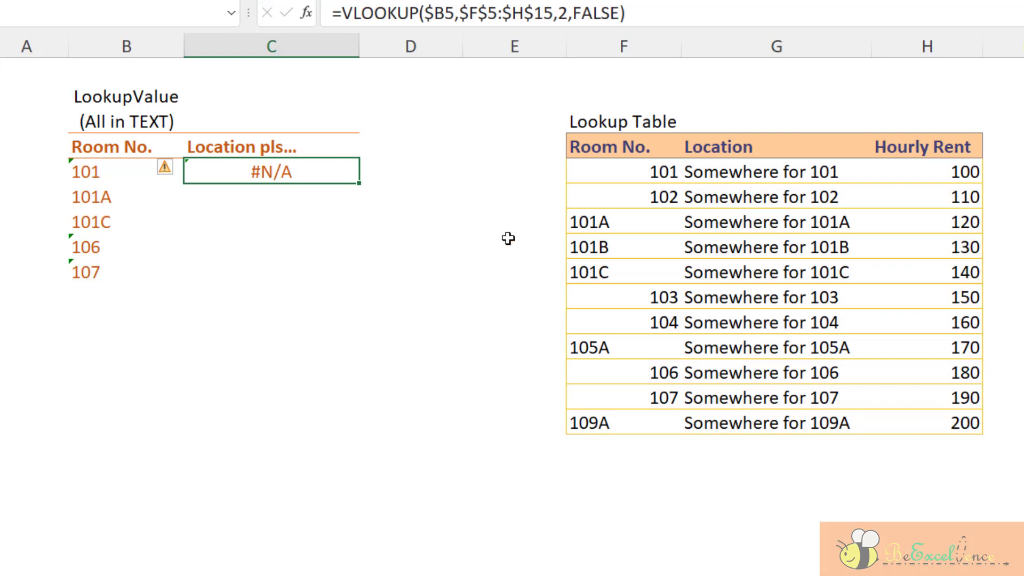
Fill the C5 VLOOKUP down to C9 and check the references in C6 through C8
double_click(360, 185)
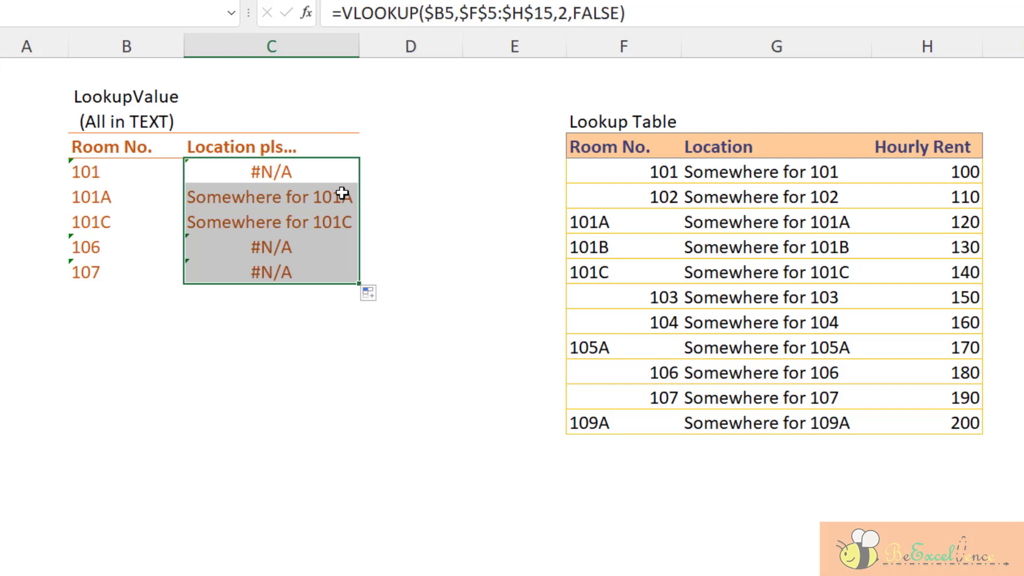
click(342, 193)
click(348, 222)
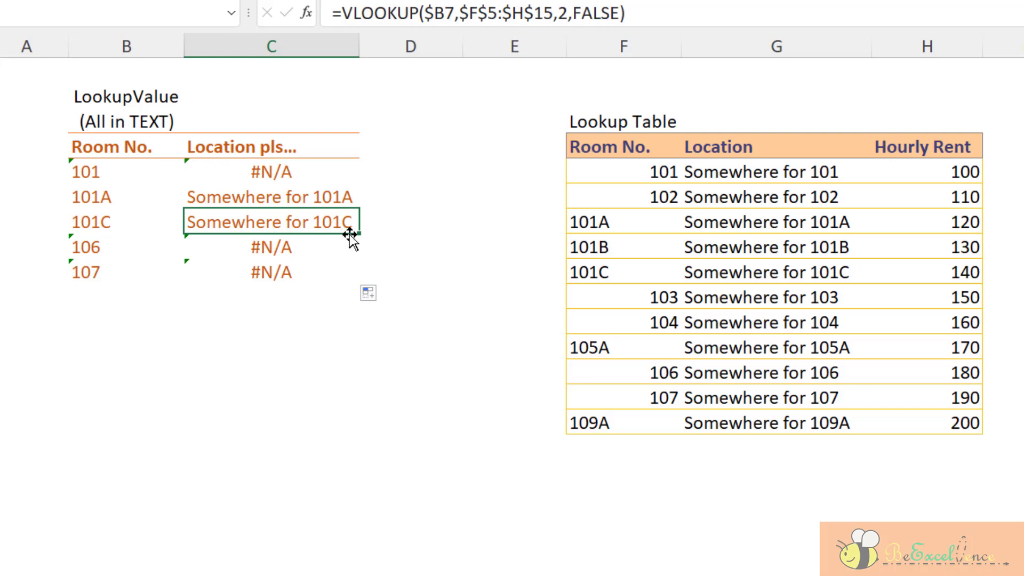
click(340, 243)
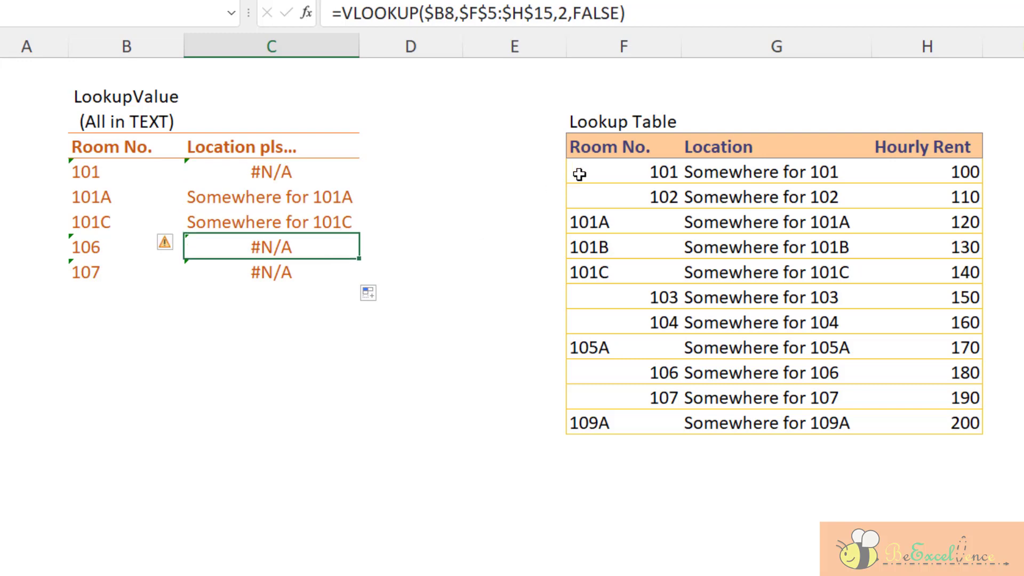
click(137, 179)
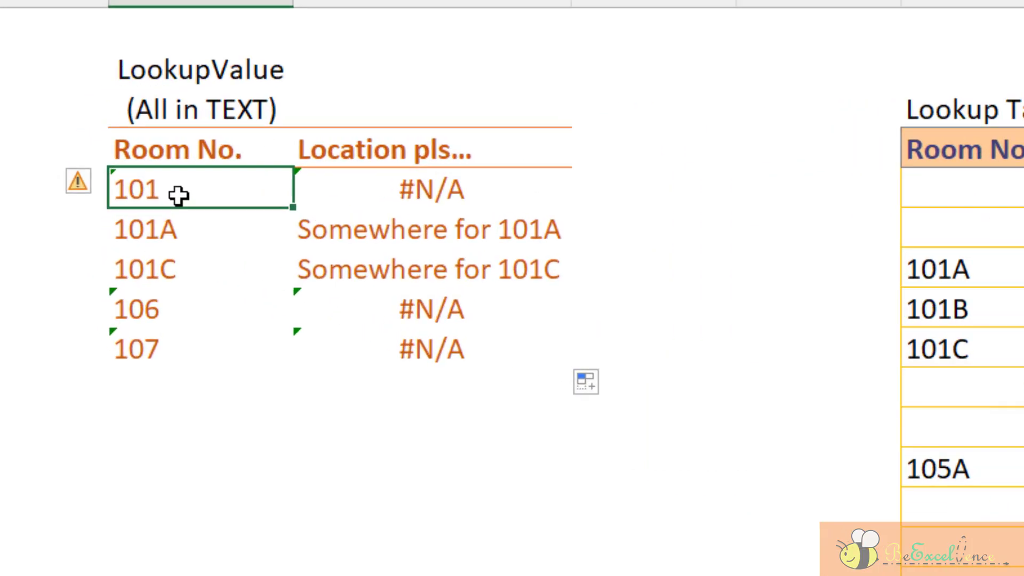
click(83, 184)
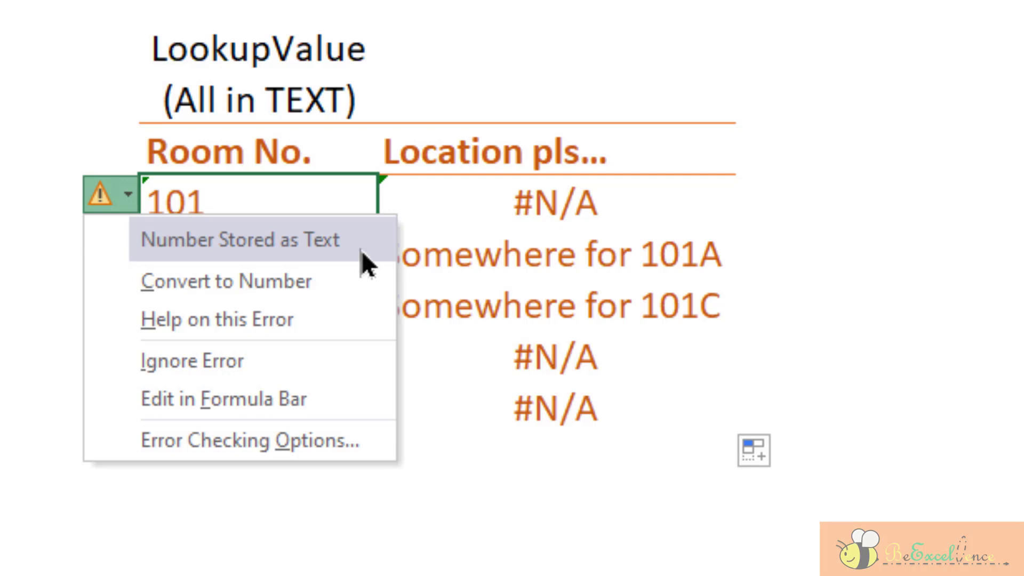
click(592, 206)
click(678, 199)
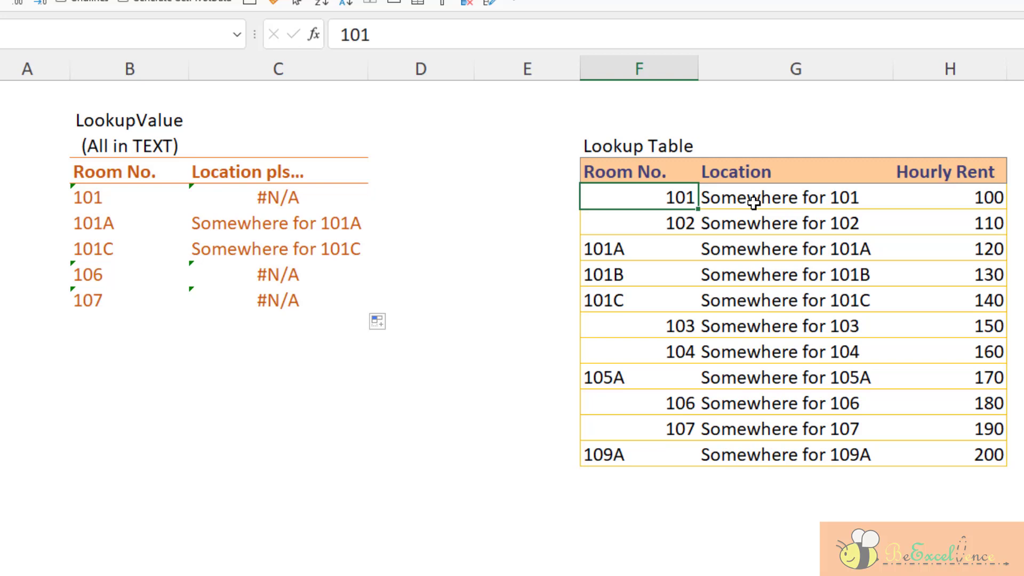
Apply the Text number format to the table's room numbers in F5:F15
drag(661, 199, 657, 456)
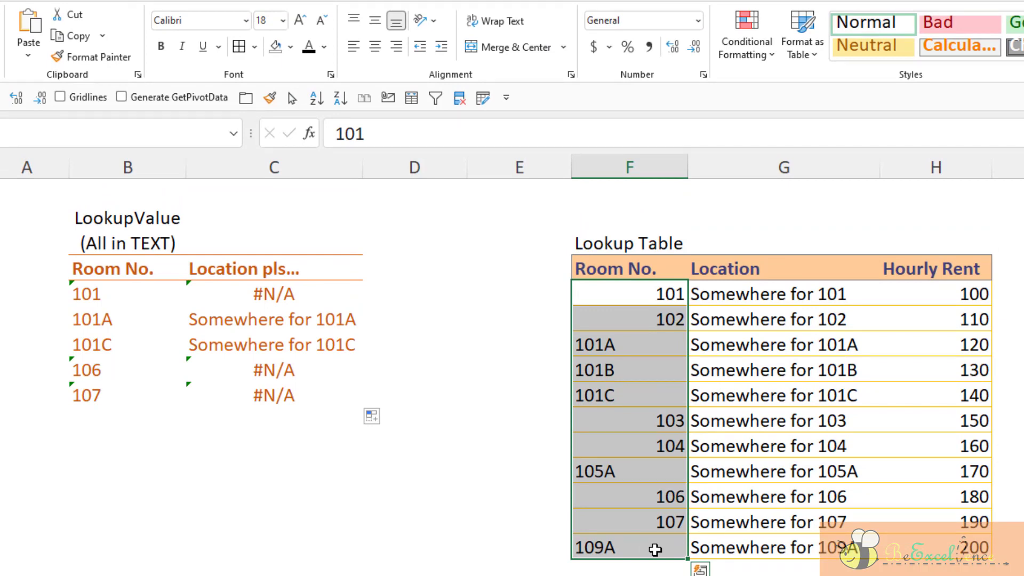
click(698, 20)
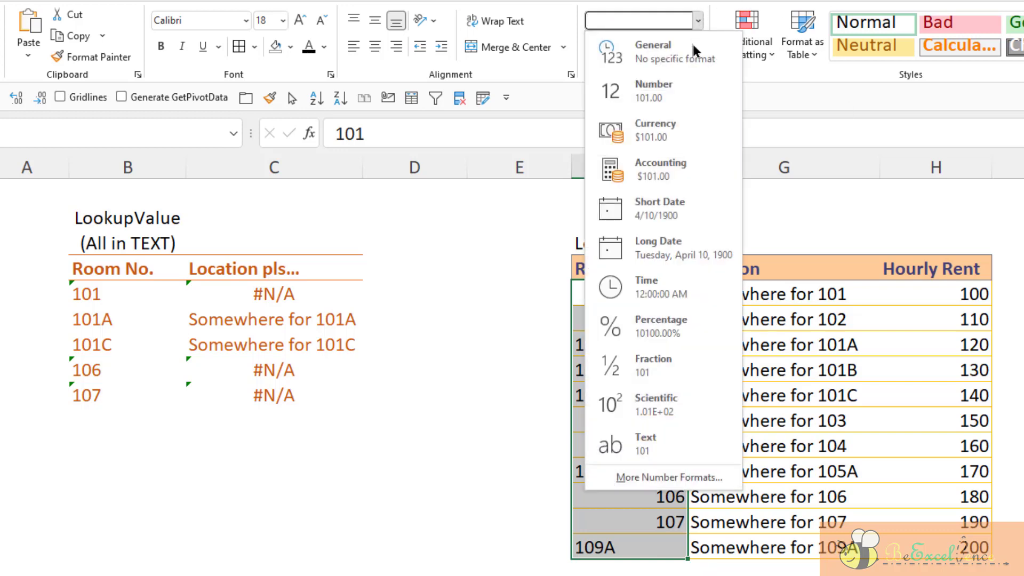
click(684, 453)
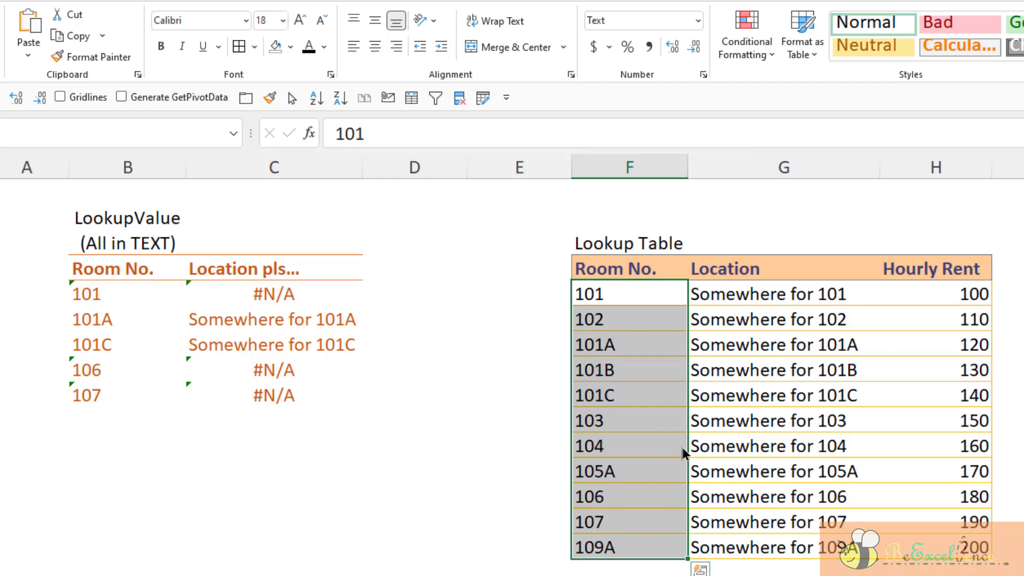
click(526, 293)
click(679, 289)
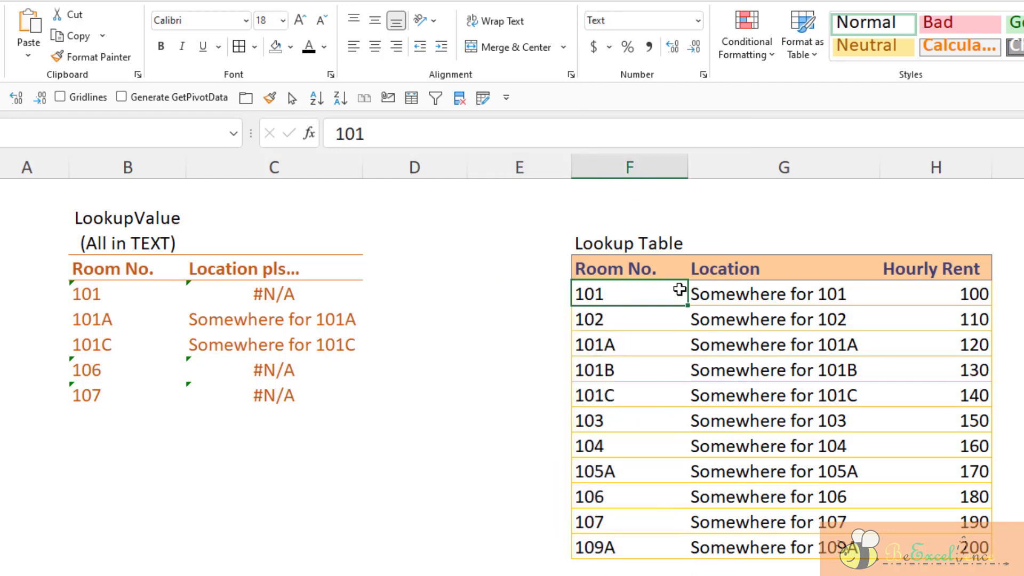
click(528, 293)
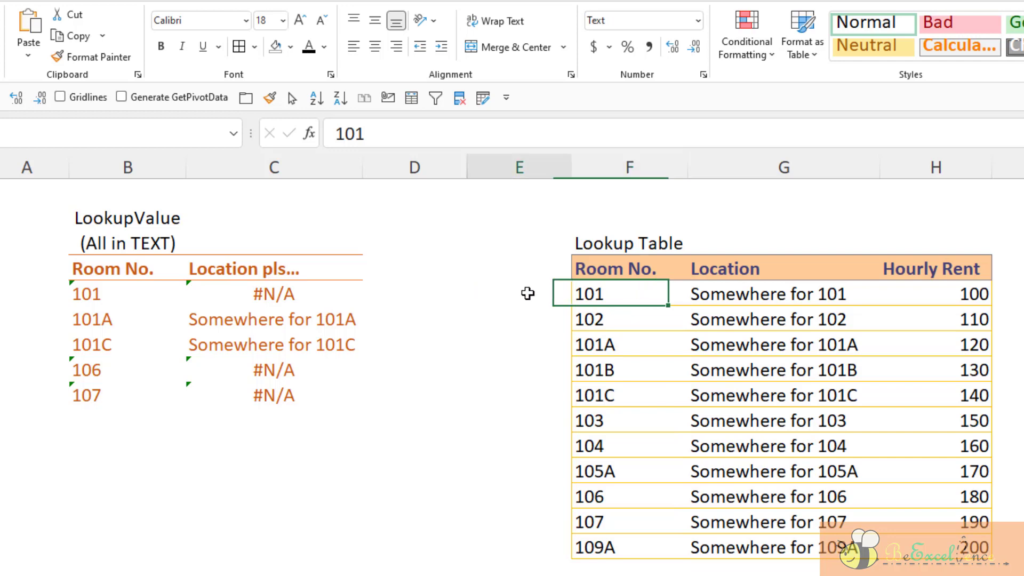
Enter =ISTEXT(F5) in E5 and copy it down to E15
text(=)
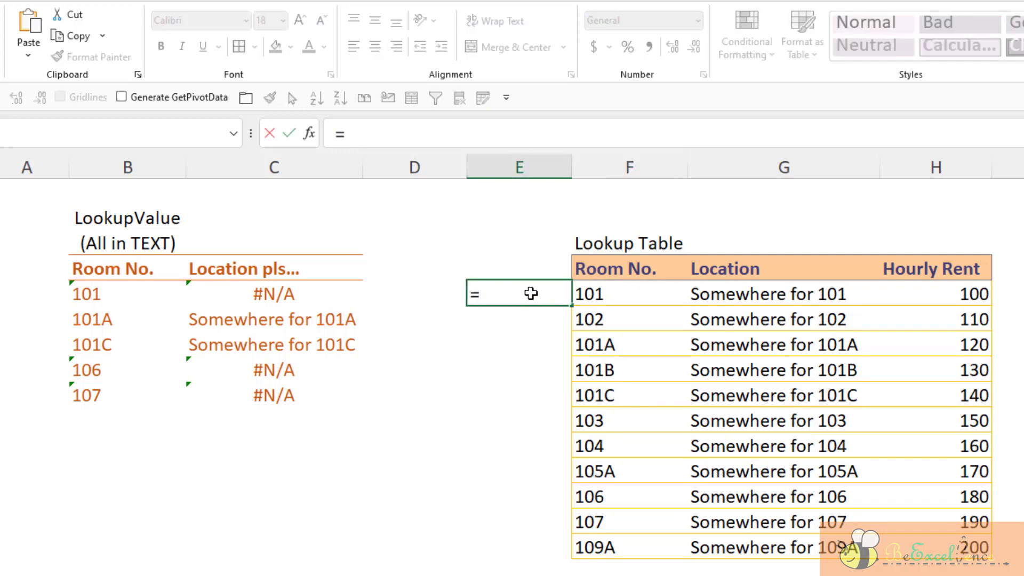
text(istext()
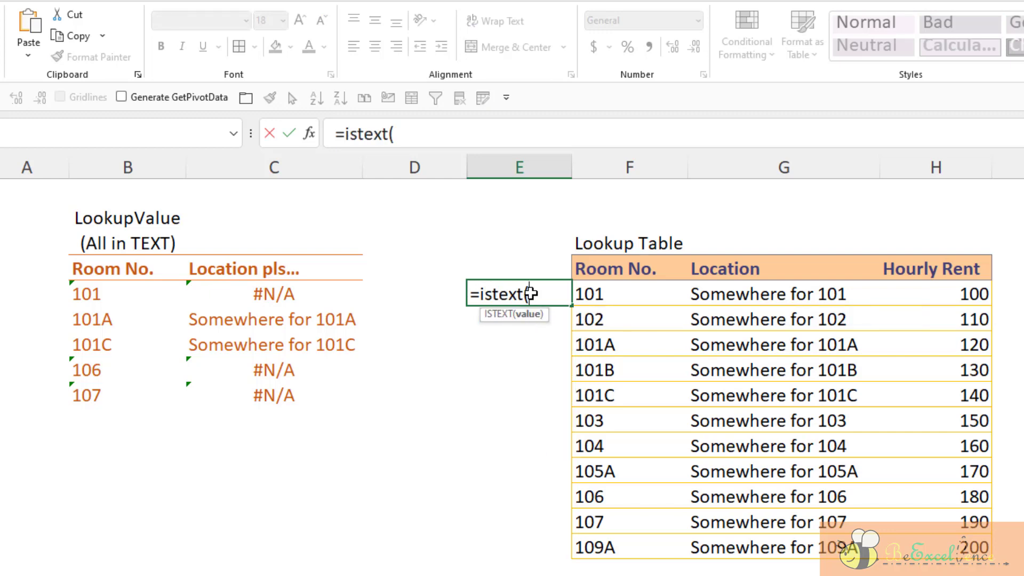
key(Right)
key(Return)
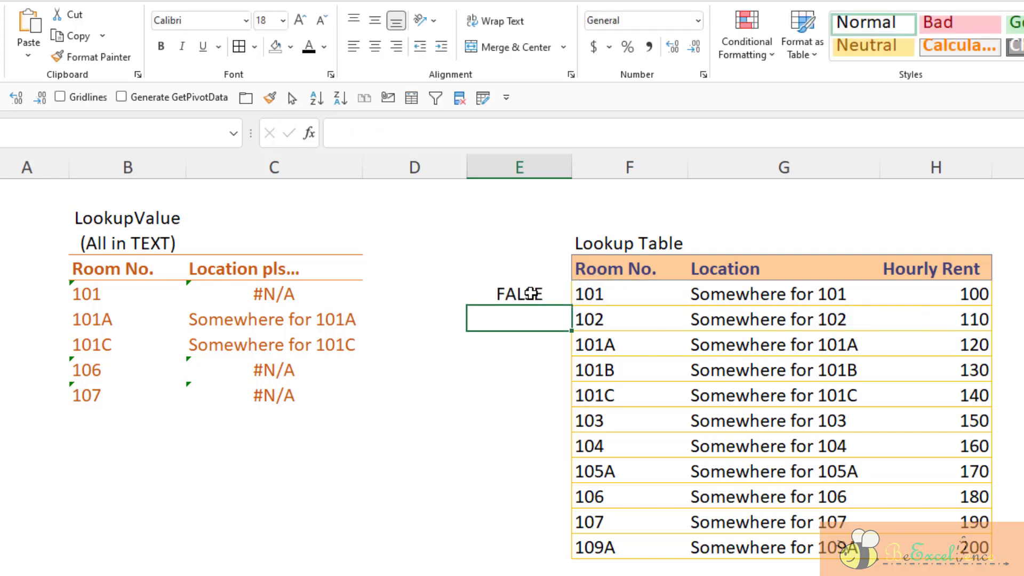
key(Up)
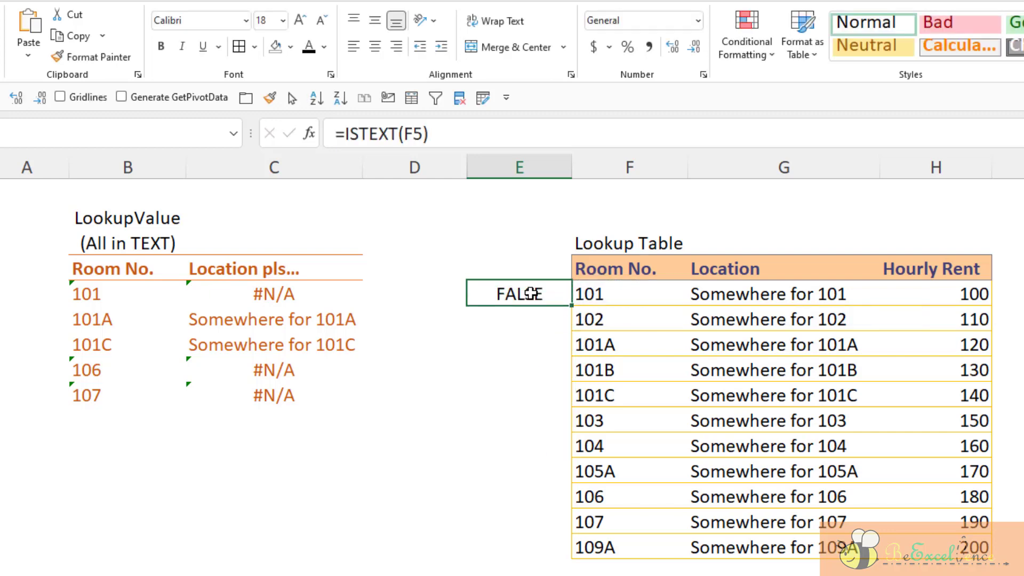
double_click(571, 305)
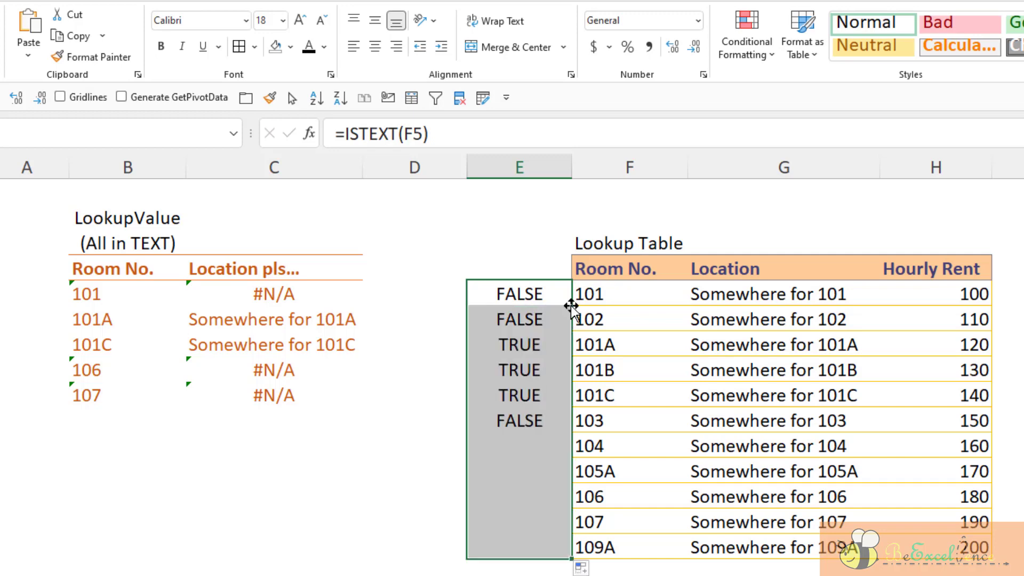
click(647, 297)
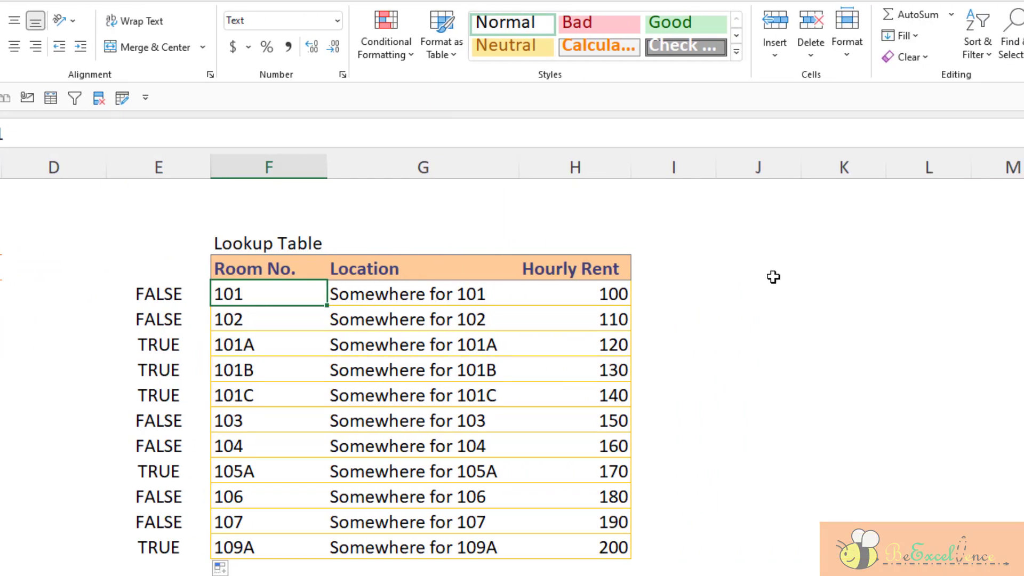
Format the whole of column J as Text
click(777, 291)
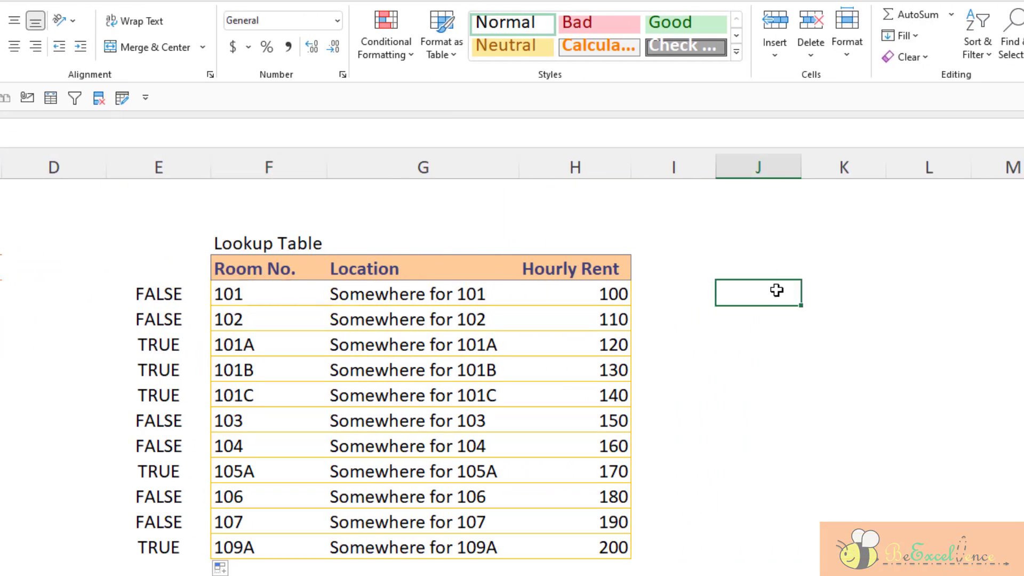
click(760, 170)
click(336, 20)
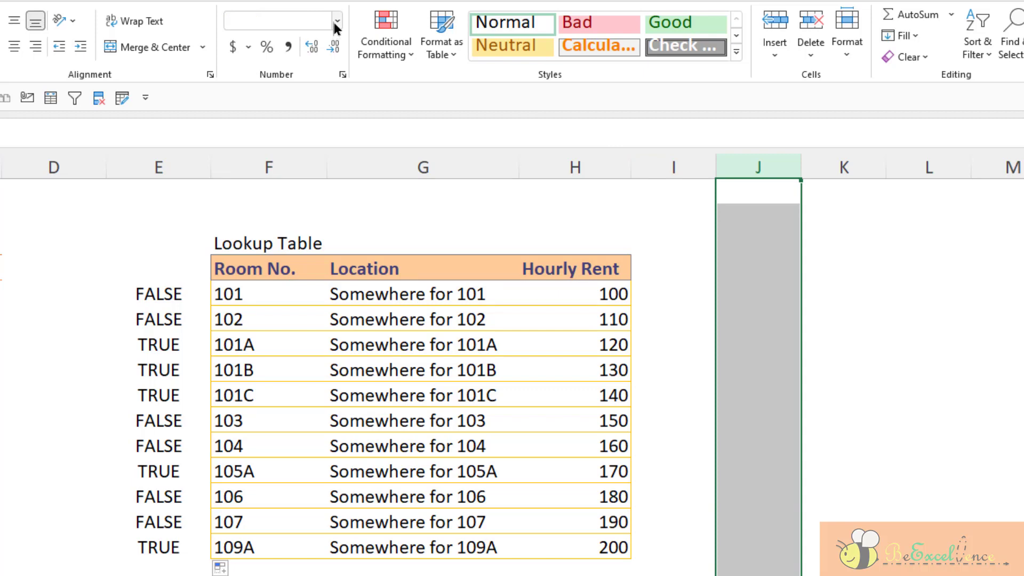
click(321, 446)
Enter the samples 100, 2004, gasd, 35245 and 232345 in J5:J9
click(744, 296)
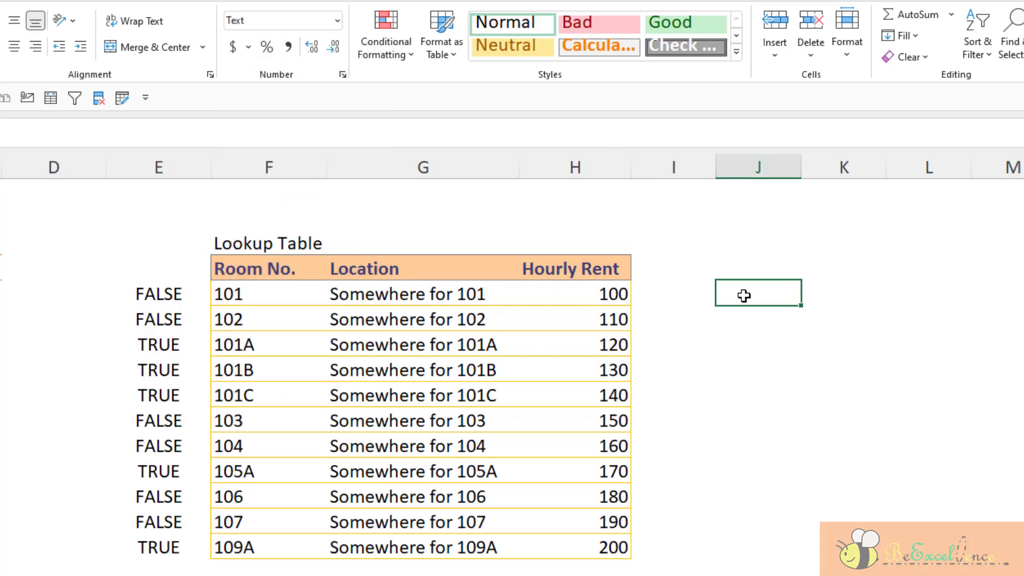
text(100)
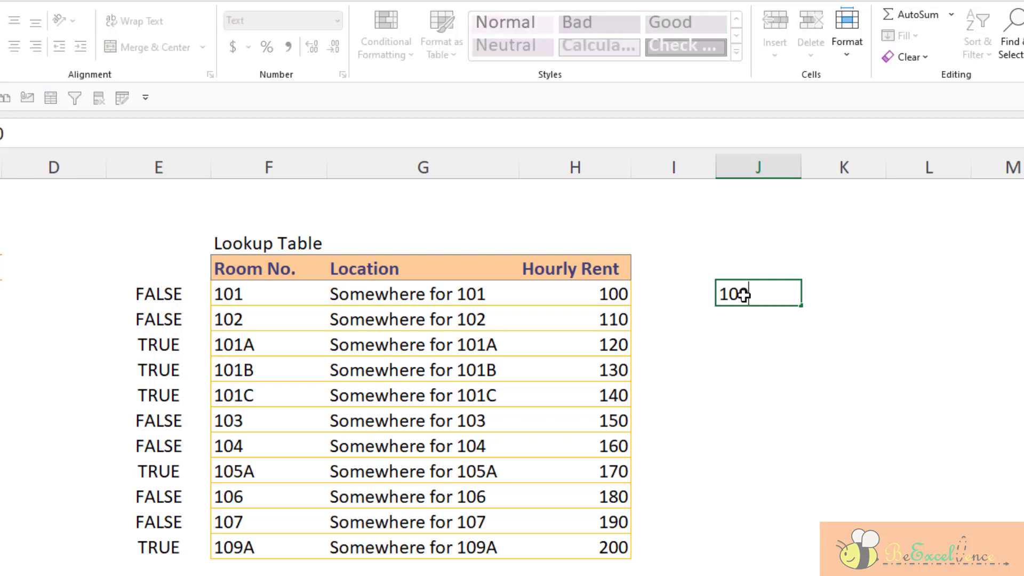
key(Return)
text(2004)
key(Return)
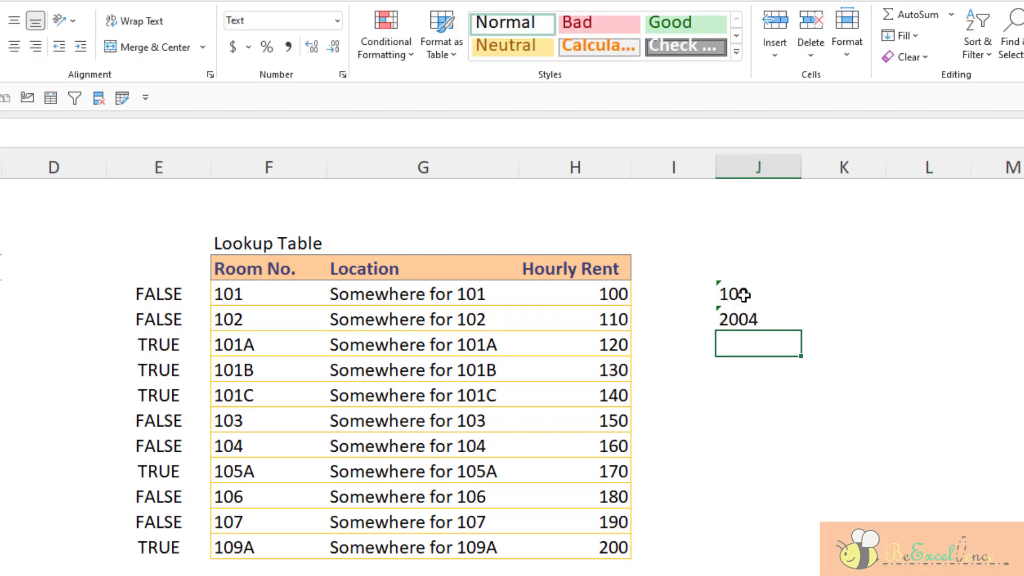
text(gasd)
key(Return)
text(35245)
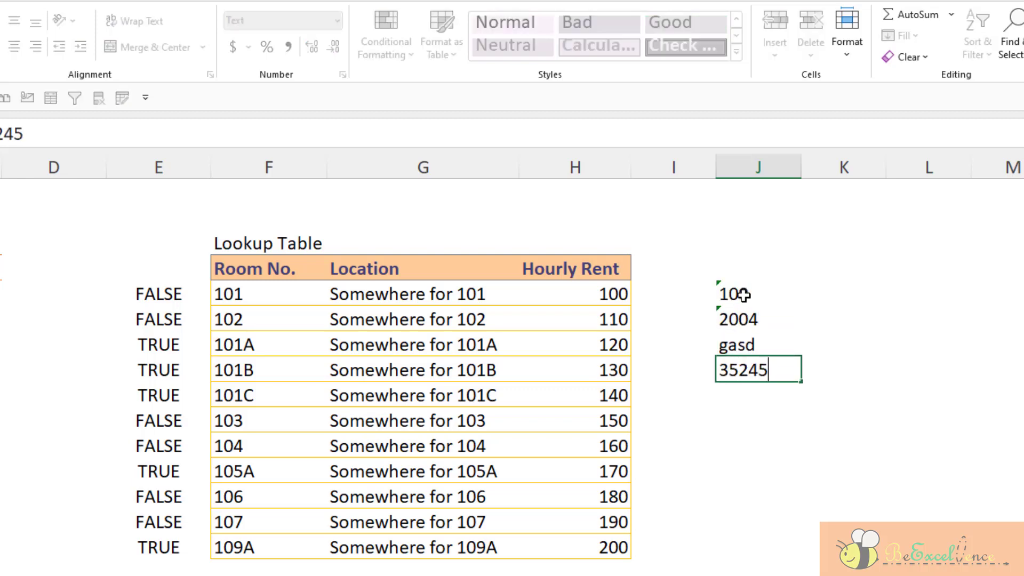
key(Return)
text(232345)
key(Return)
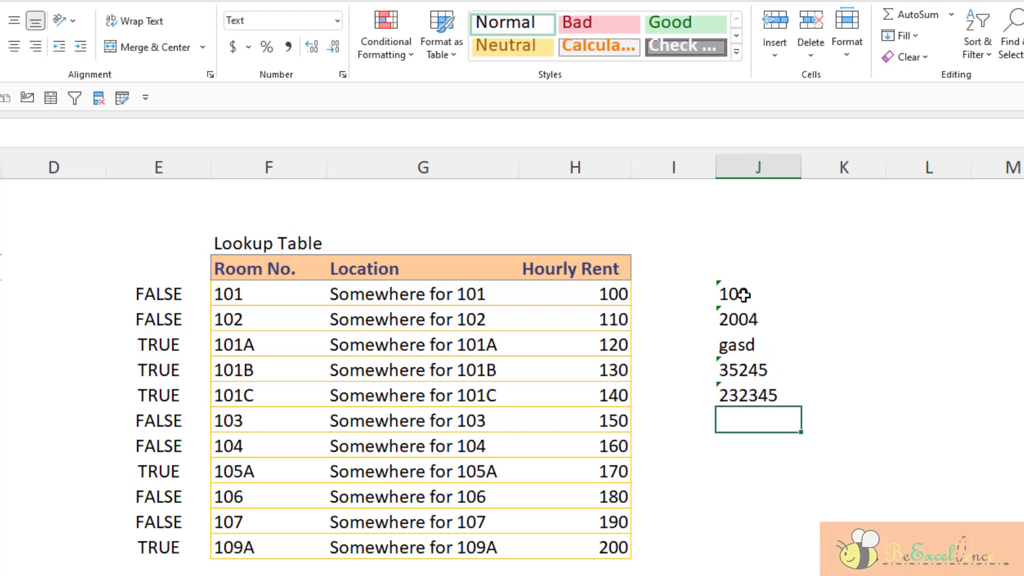
Enter the samples 100, 2004, gsasd and 13 in L5:L8, then select L5:L9
key(Up)
key(Right)
key(Up)
key(Up)
key(Up)
key(Up)
key(Right)
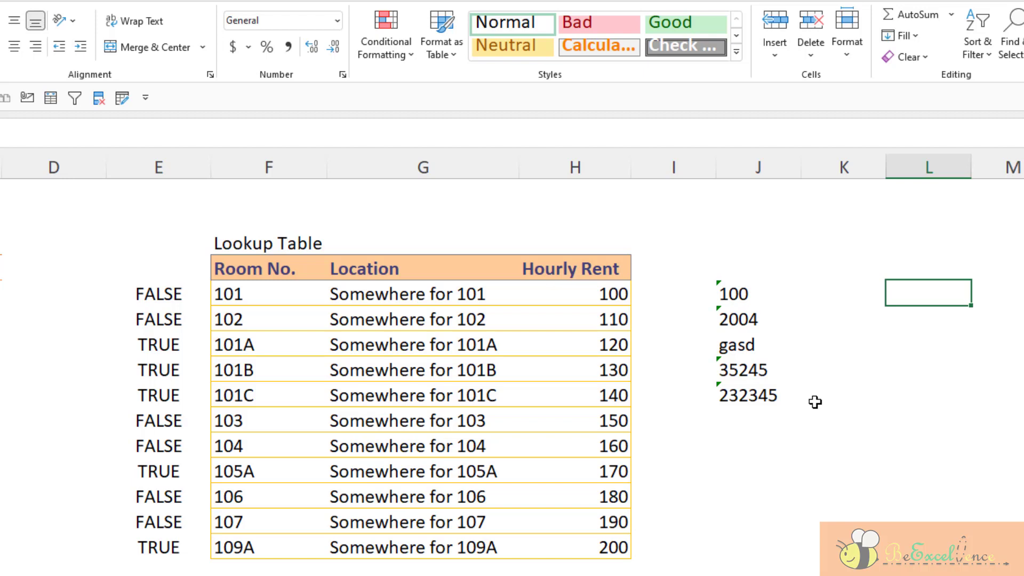
text(100)
key(Return)
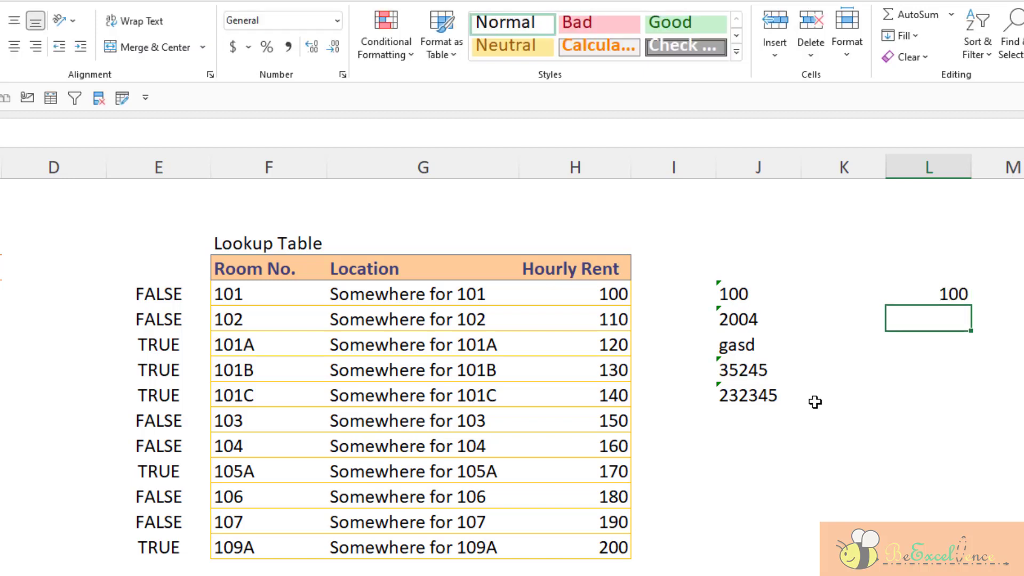
text(2003)
key(BackSpace)
text(4)
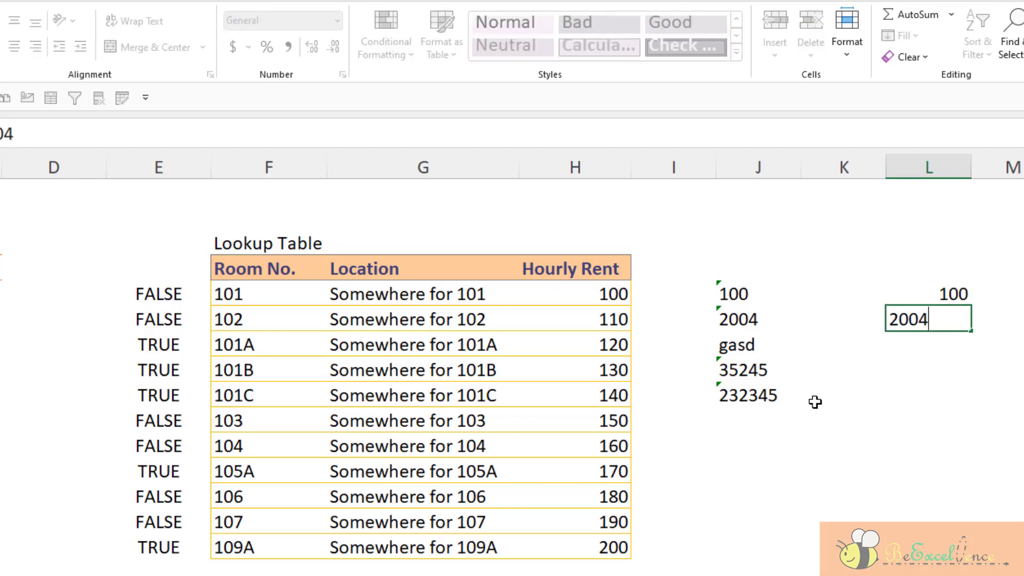
key(Return)
text(gsasd)
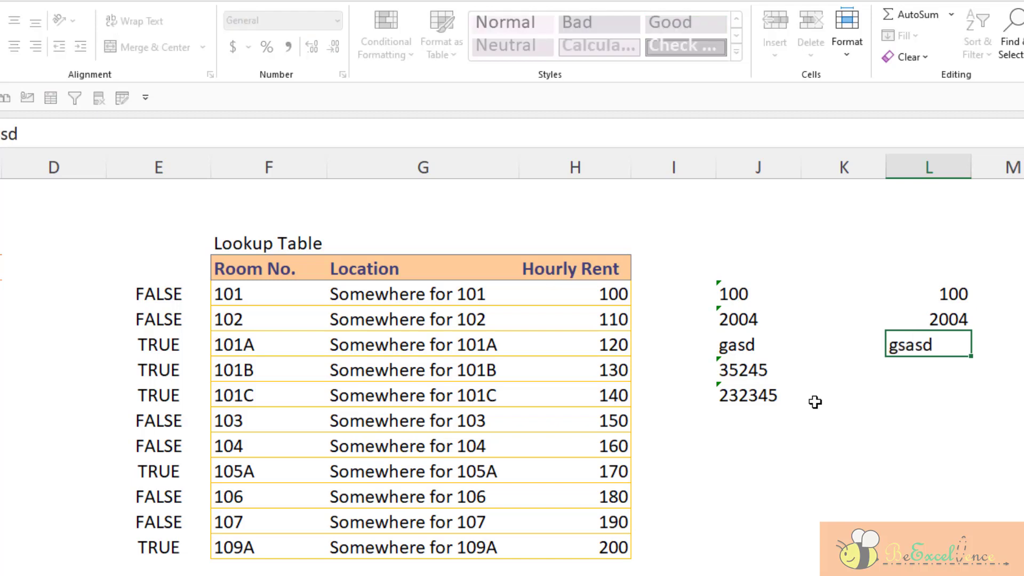
key(Return)
text(13)
key(Return)
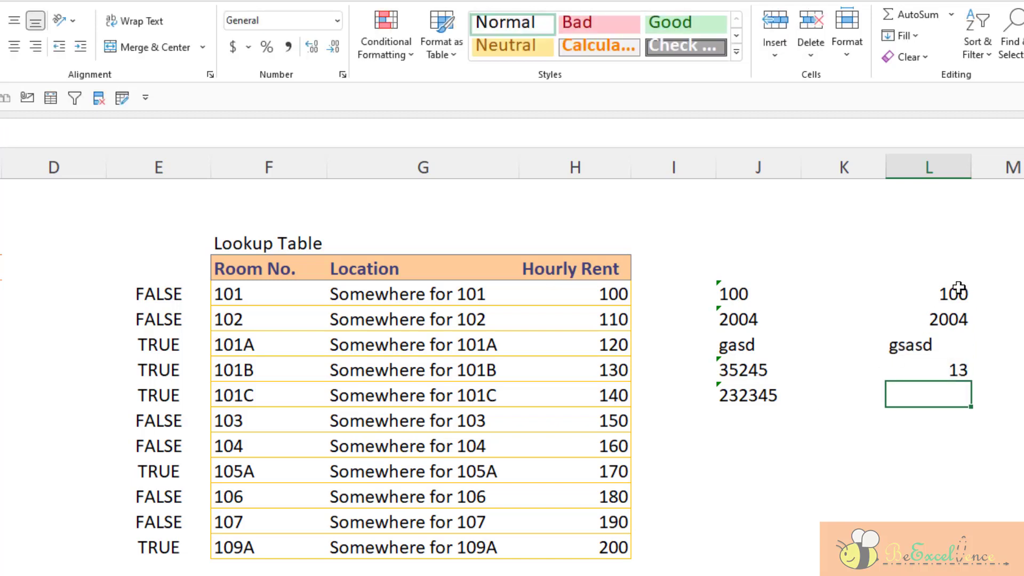
key(Up)
key(Up)
key(Up)
drag(943, 294, 943, 394)
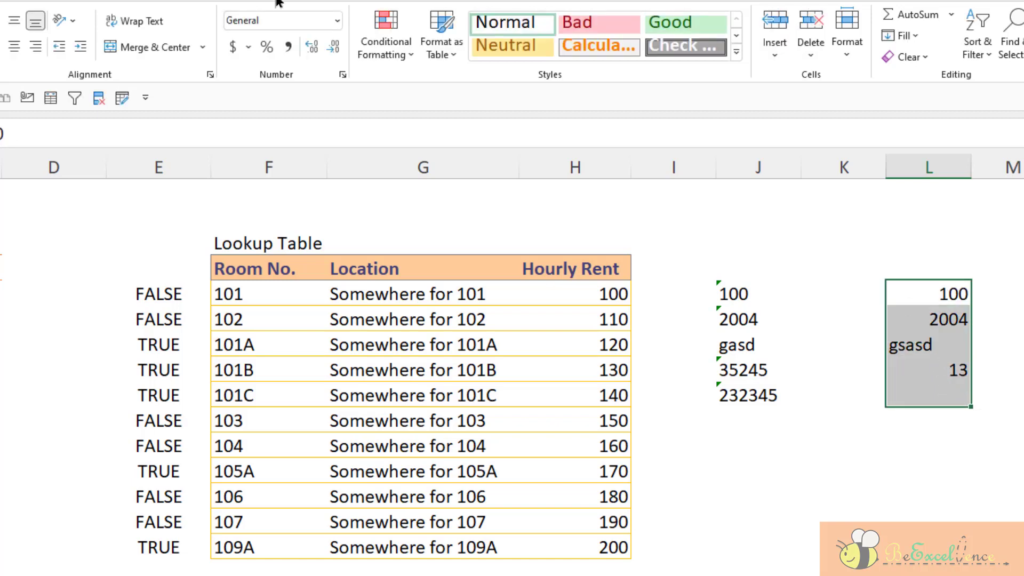
Format L5:L9 as Text and re-enter L5 so its 100 is stored as text
click(333, 21)
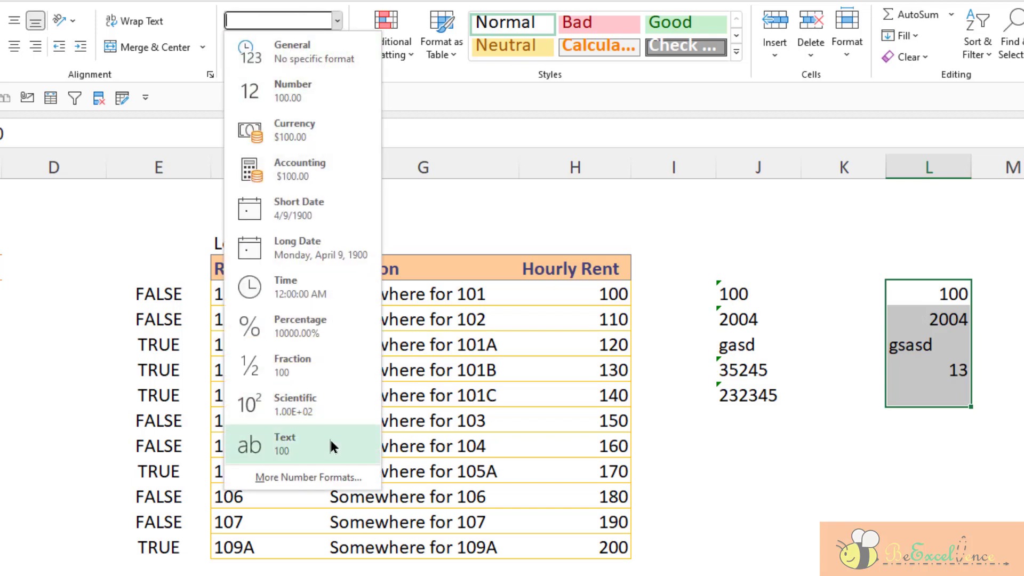
click(330, 438)
click(910, 293)
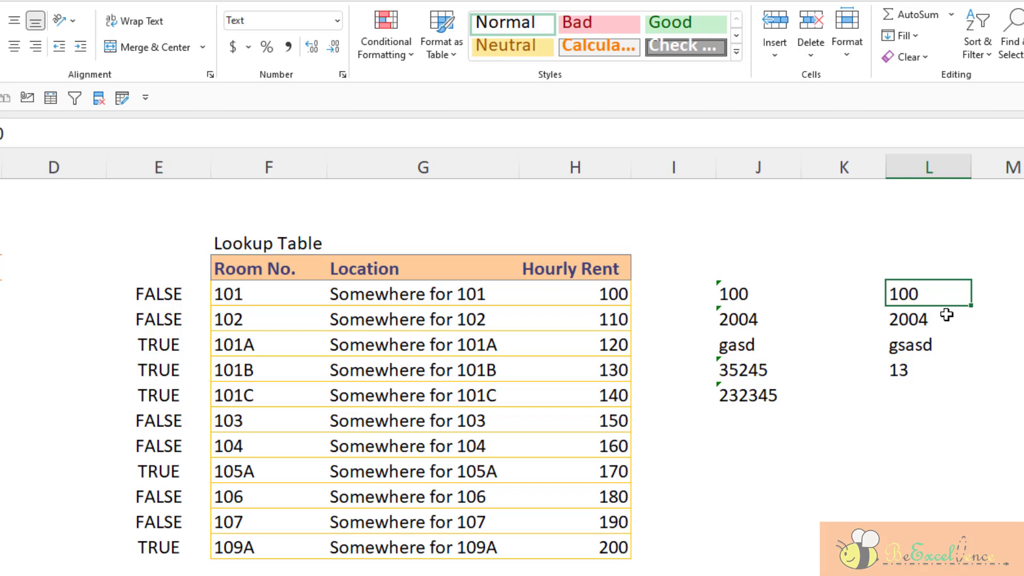
key(F2)
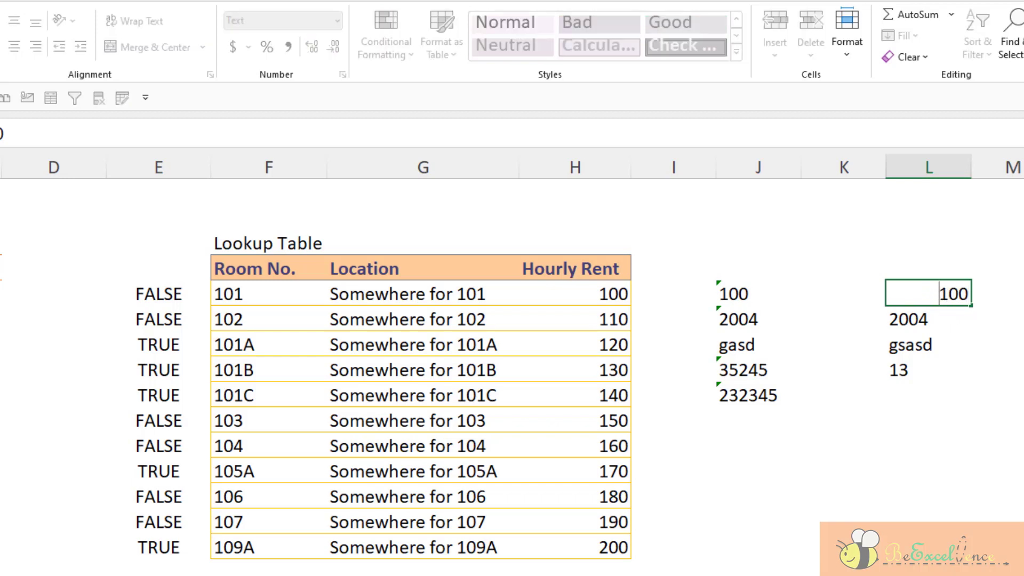
key(Return)
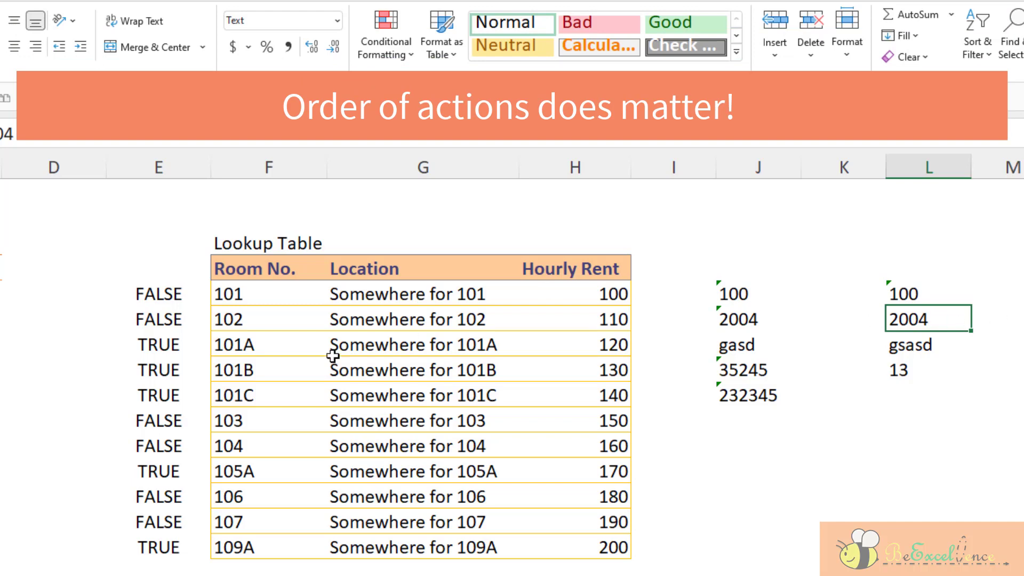
click(265, 290)
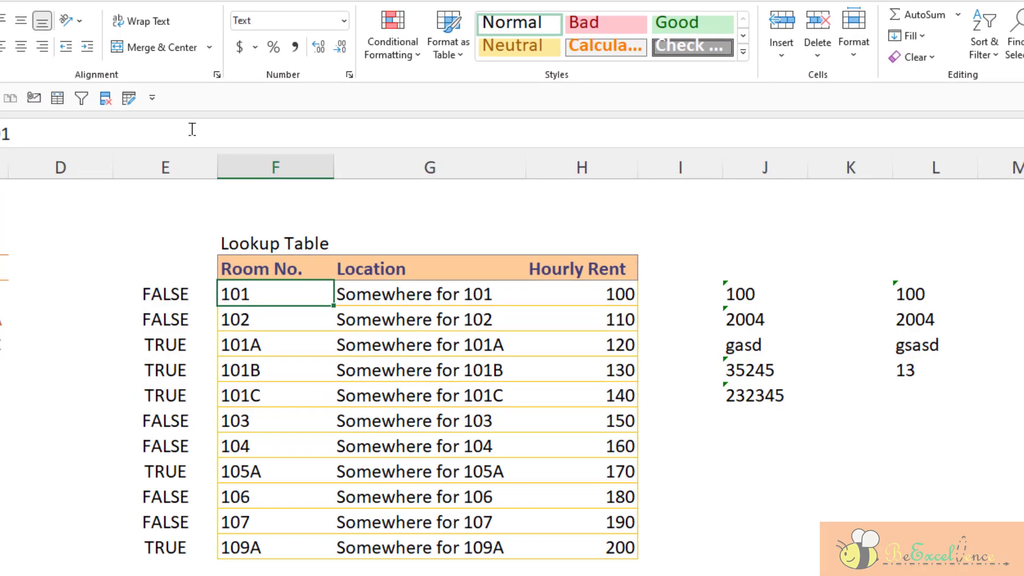
Re-enter room numbers 101, 102, 101A, 103 and 104 so they are stored as text
click(521, 136)
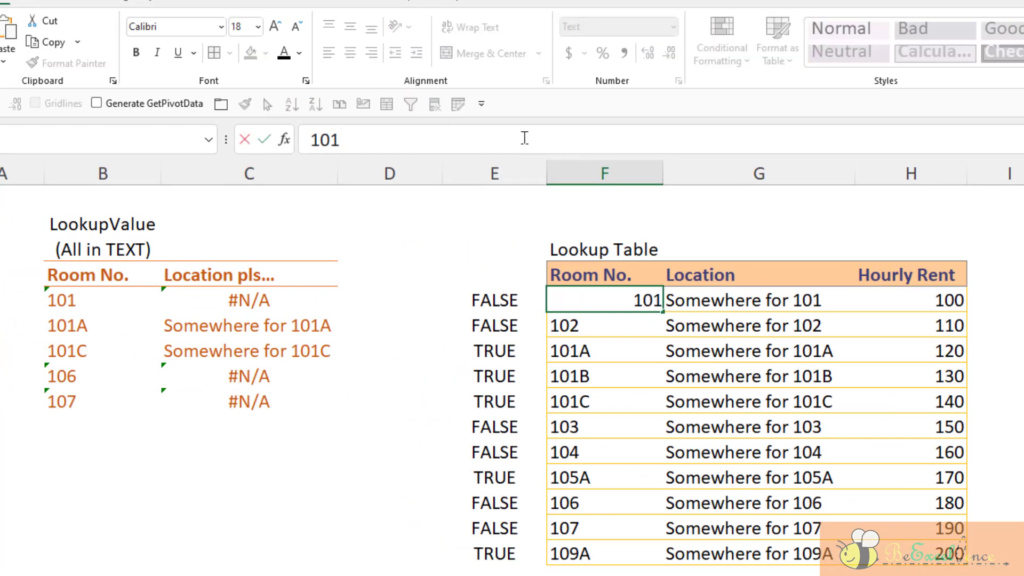
key(Return)
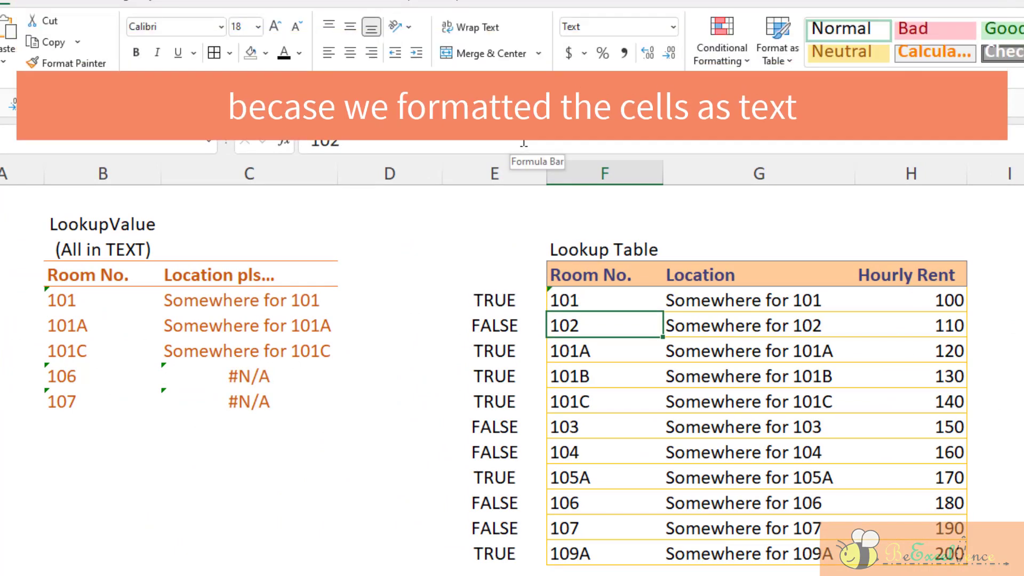
click(524, 143)
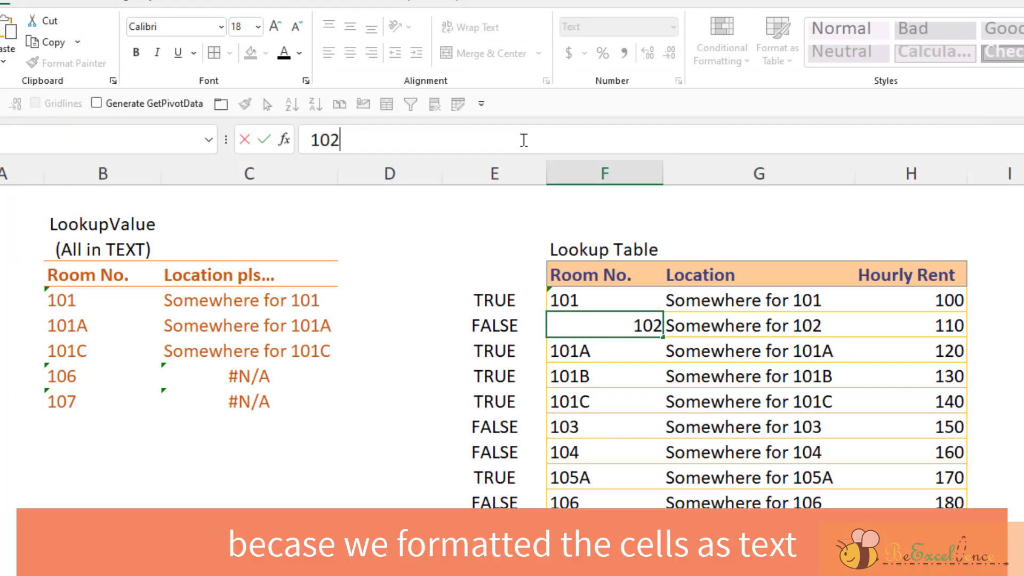
key(Return)
click(524, 141)
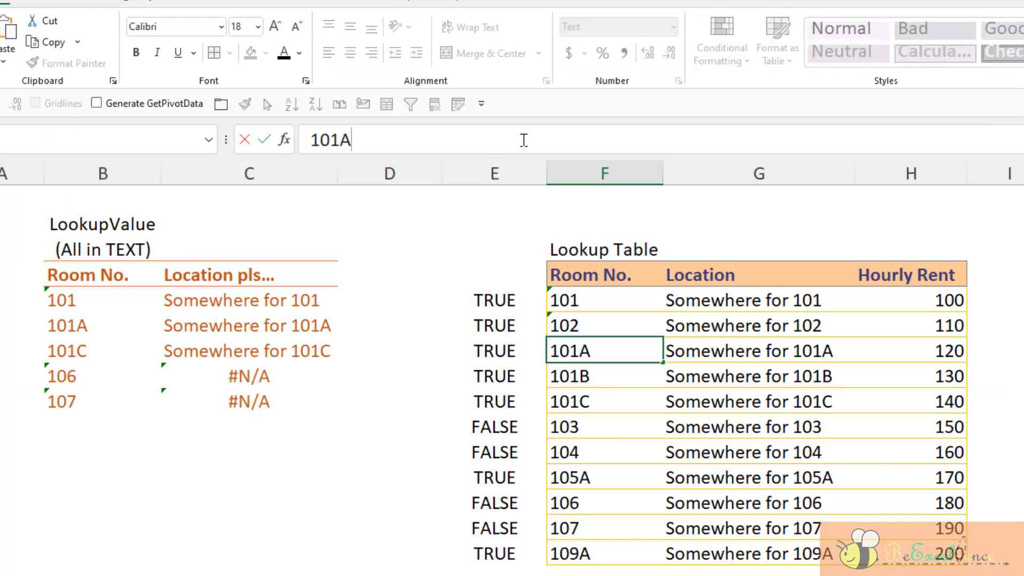
key(Return)
key(Return)
key(Return)
click(539, 150)
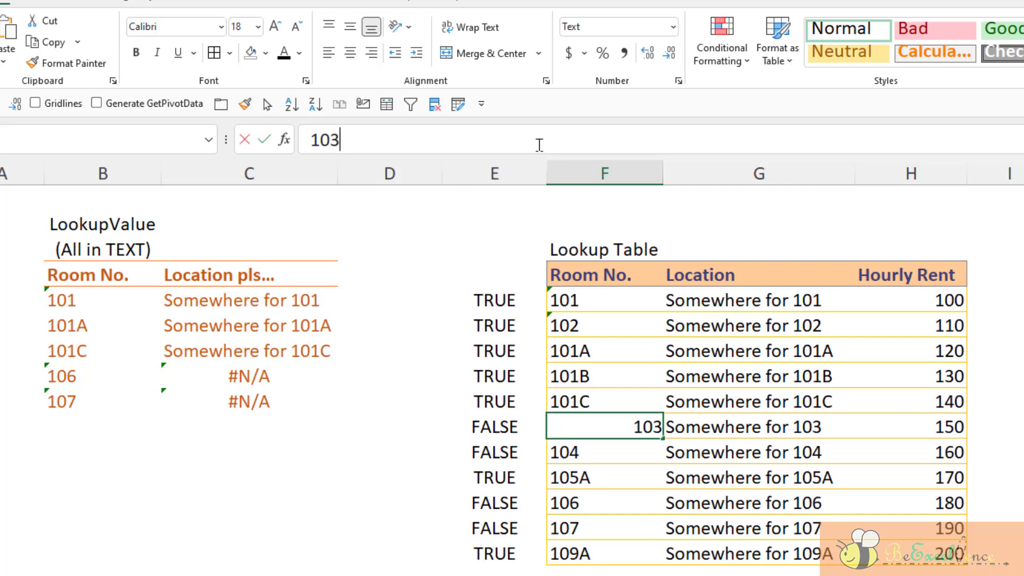
key(Return)
click(539, 145)
key(Return)
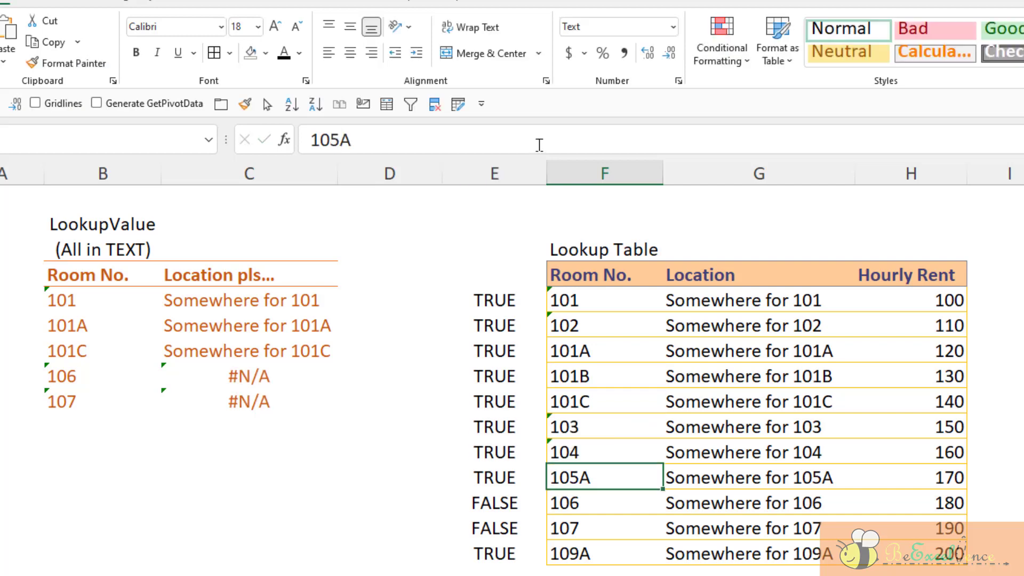
Re-enter room 105A, then undo the recent room-number conversions with Ctrl+Z
click(542, 144)
key(Return)
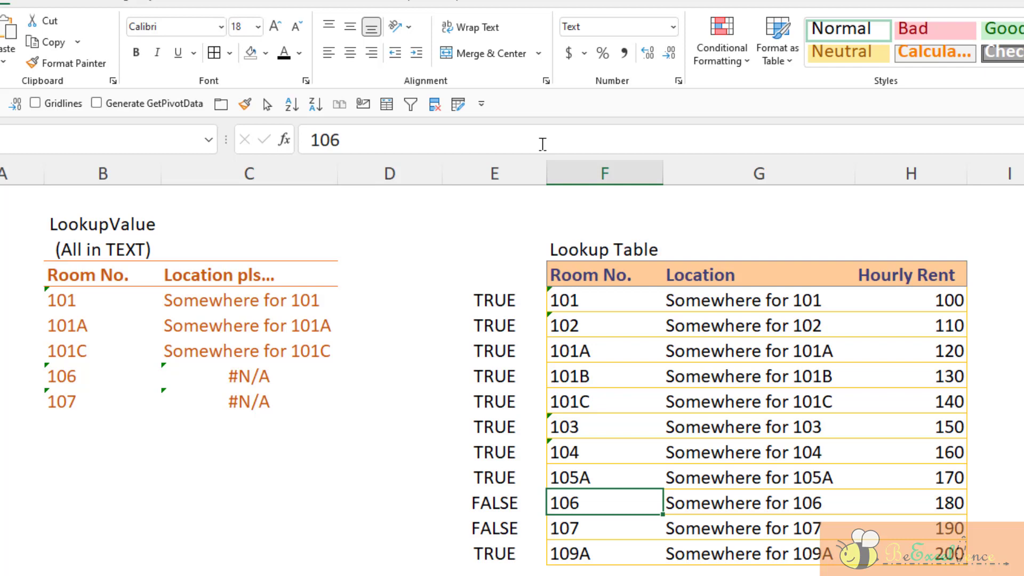
key(ctrl+z)
key(ctrl+z)
key(ctrl+z)
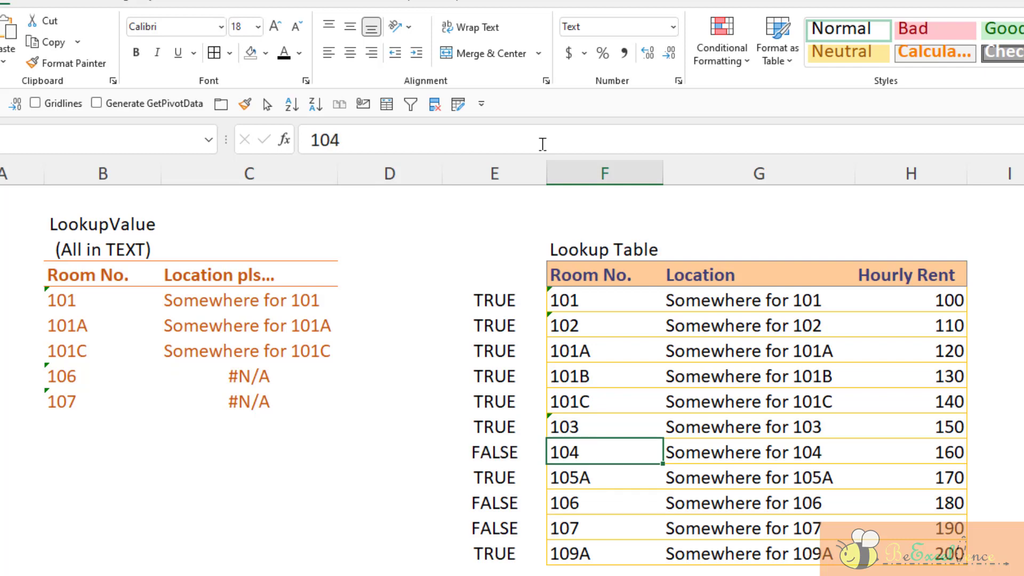
key(ctrl+z)
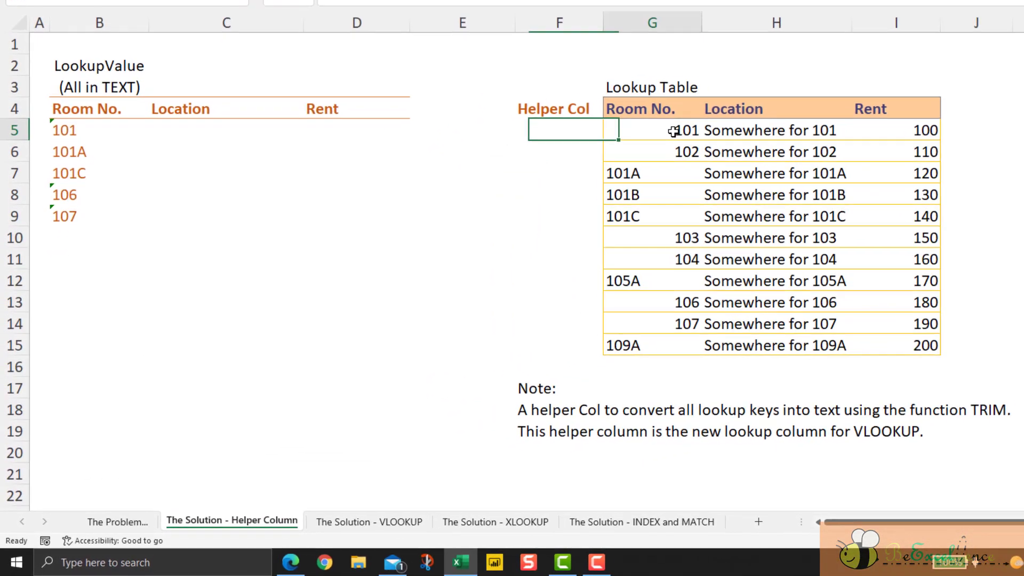
Enter =TRIM(G5) in the first Helper Col cell, F5
drag(522, 233, 524, 382)
drag(688, 322, 689, 343)
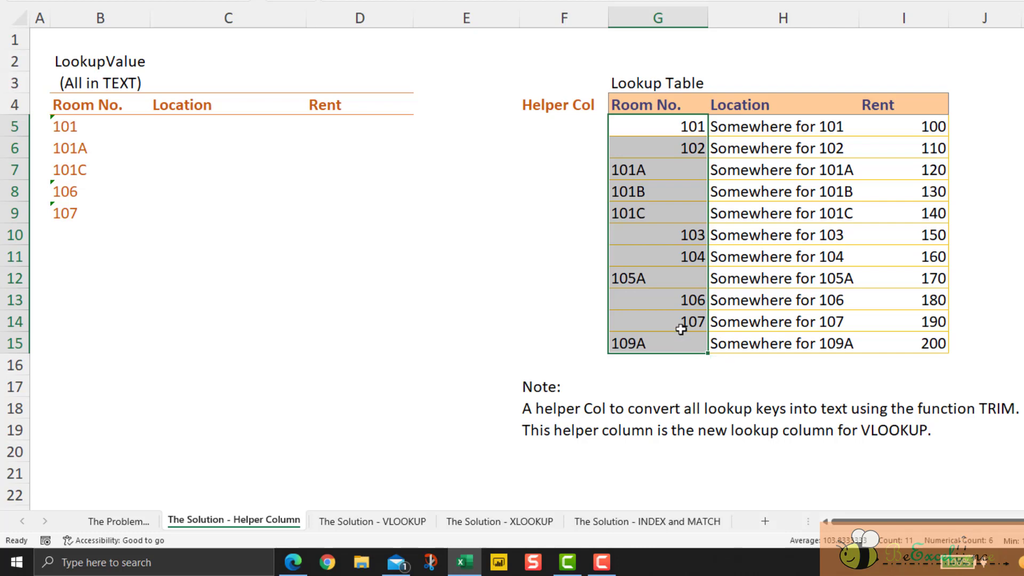
click(569, 143)
click(572, 134)
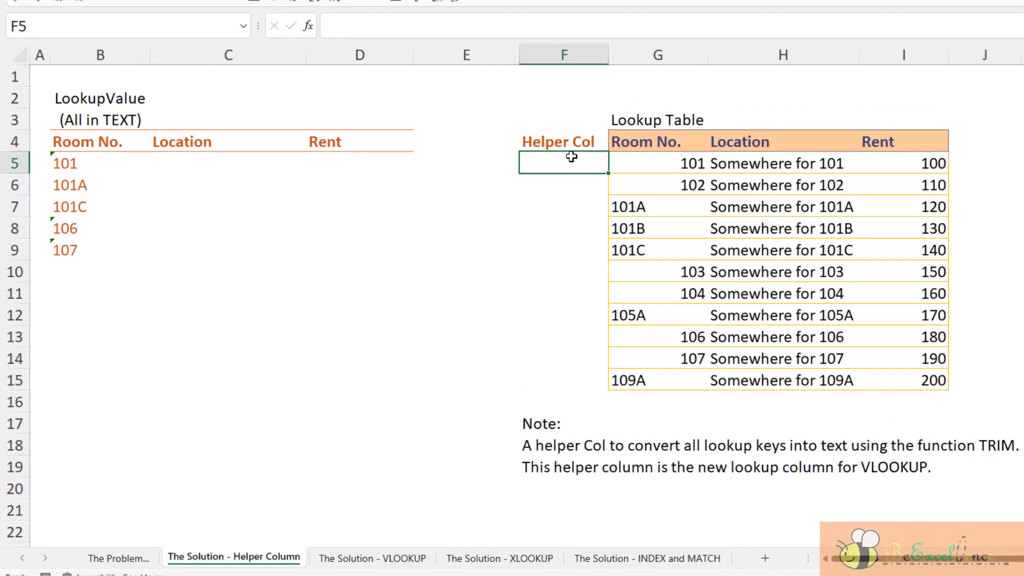
text(=tri)
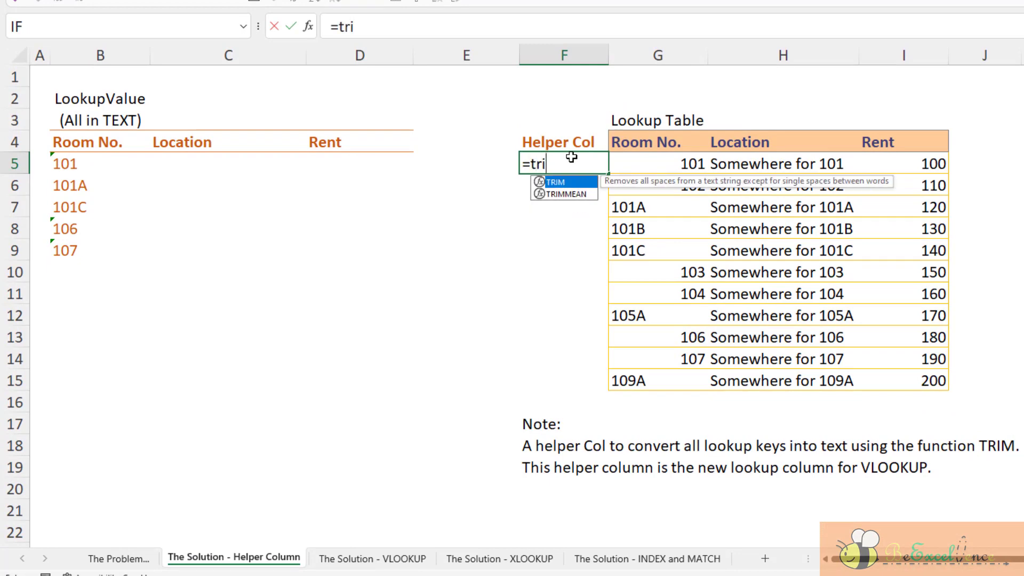
key(Tab)
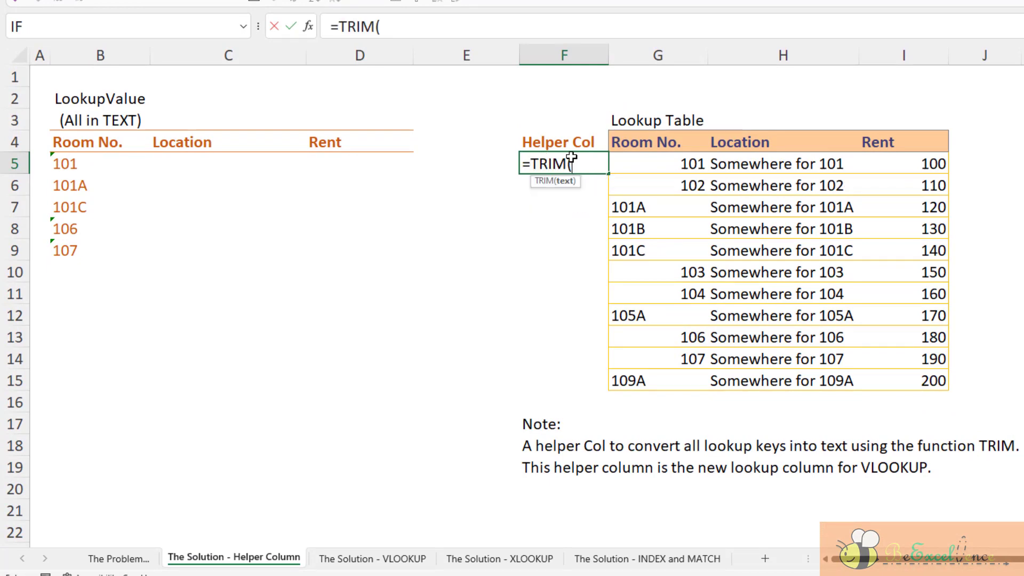
text(G5)
key(Return)
Copy the TRIM formula down to F15 and compare it with the original room numbers
click(572, 157)
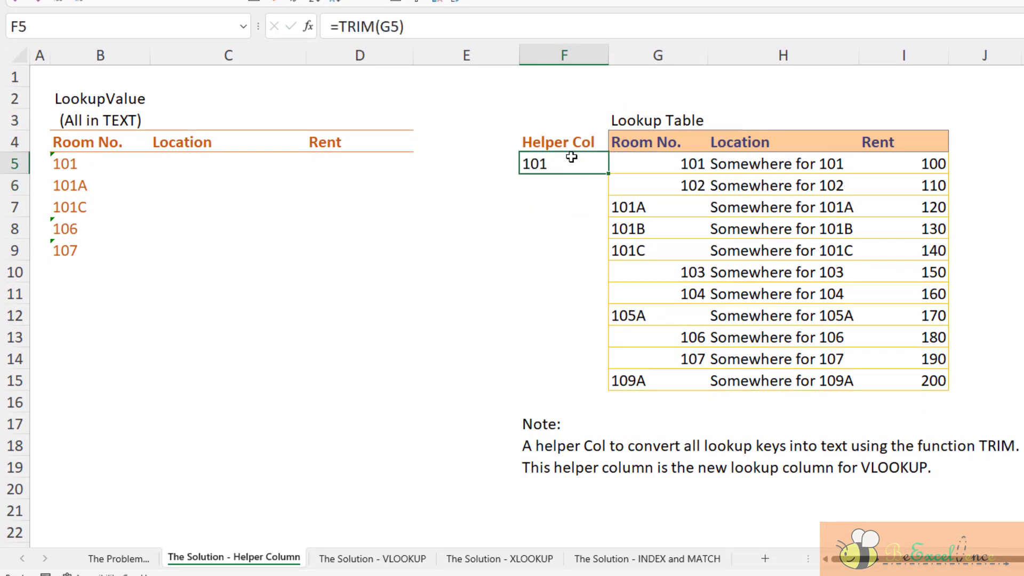
double_click(608, 173)
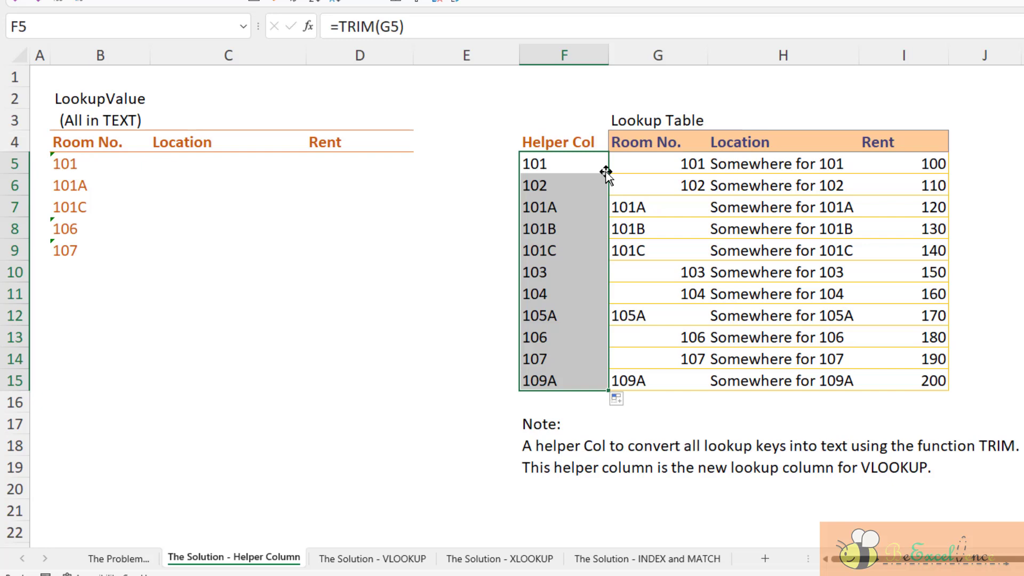
drag(659, 162, 665, 375)
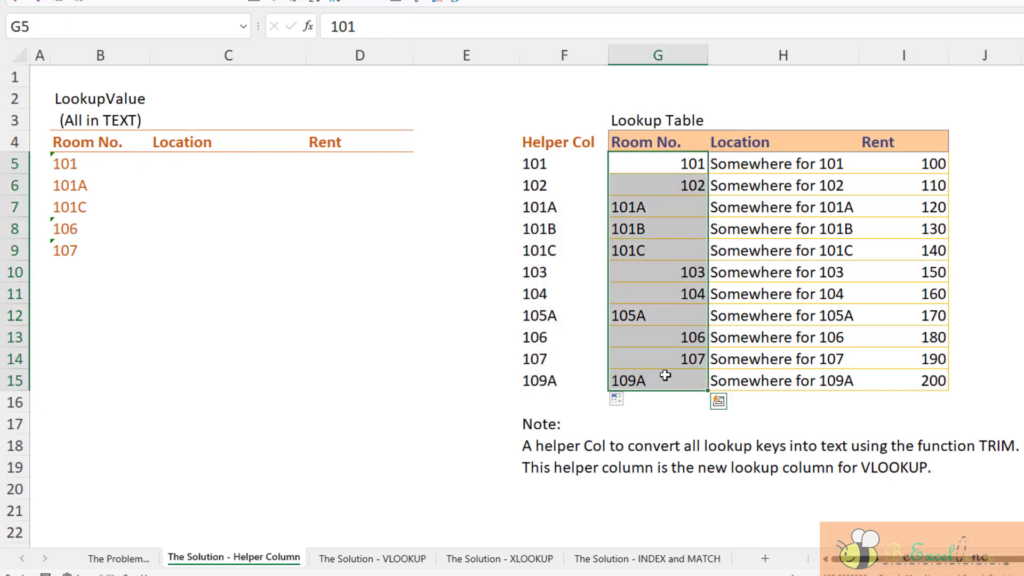
click(533, 355)
click(138, 207)
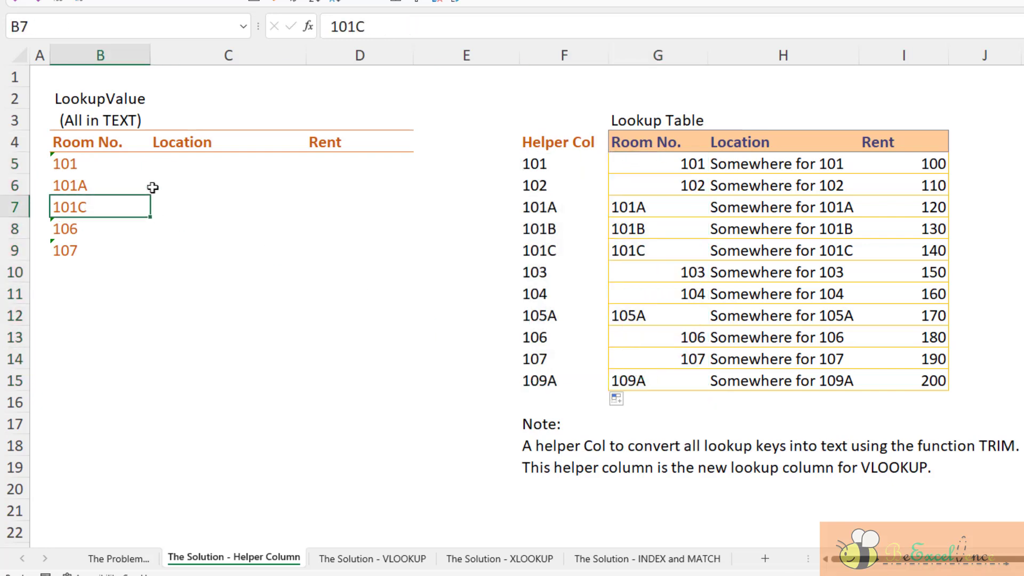
Enter =VLOOKUP($B5,$F$5:$I$15,3,FALSE) in C5 to return the room's location
click(170, 168)
text(=vlo)
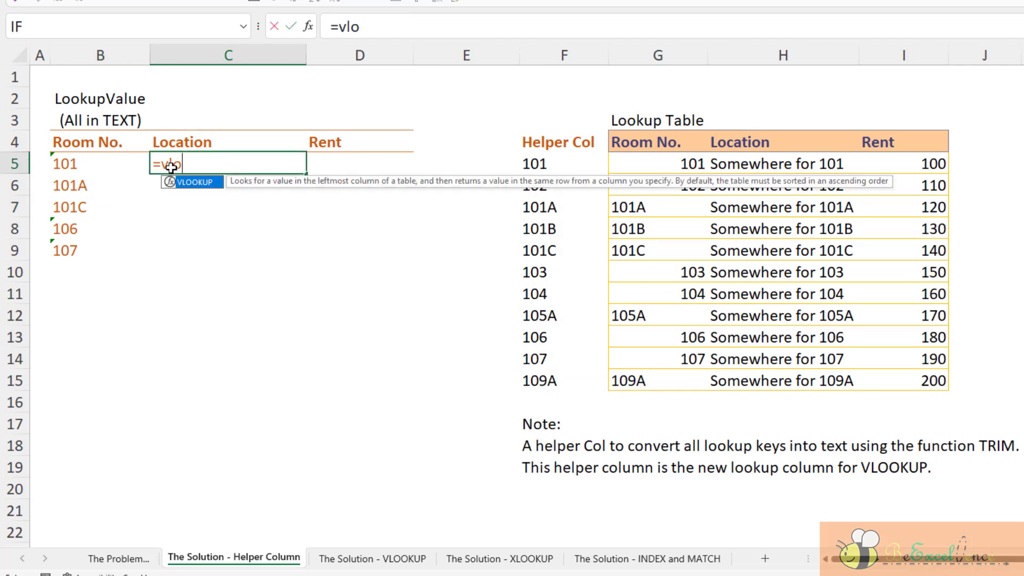
key(Tab)
key(Left)
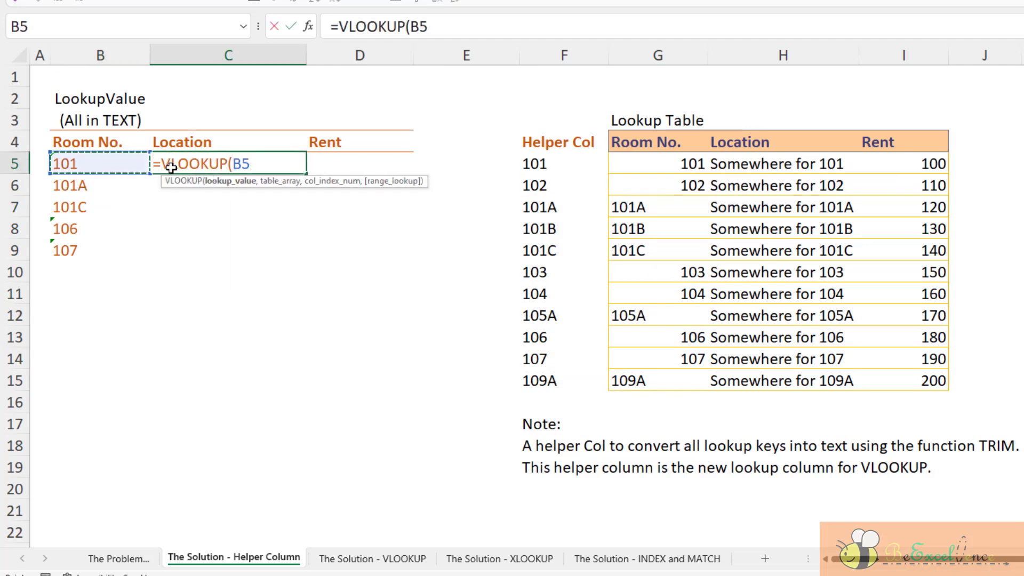
key(F4)
key(F4)
key(F4)
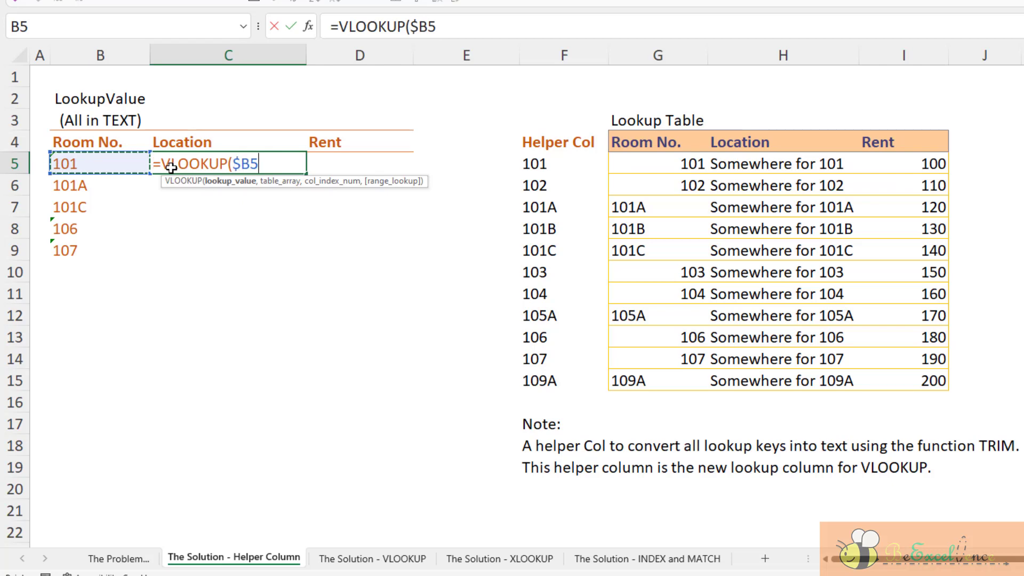
text(,)
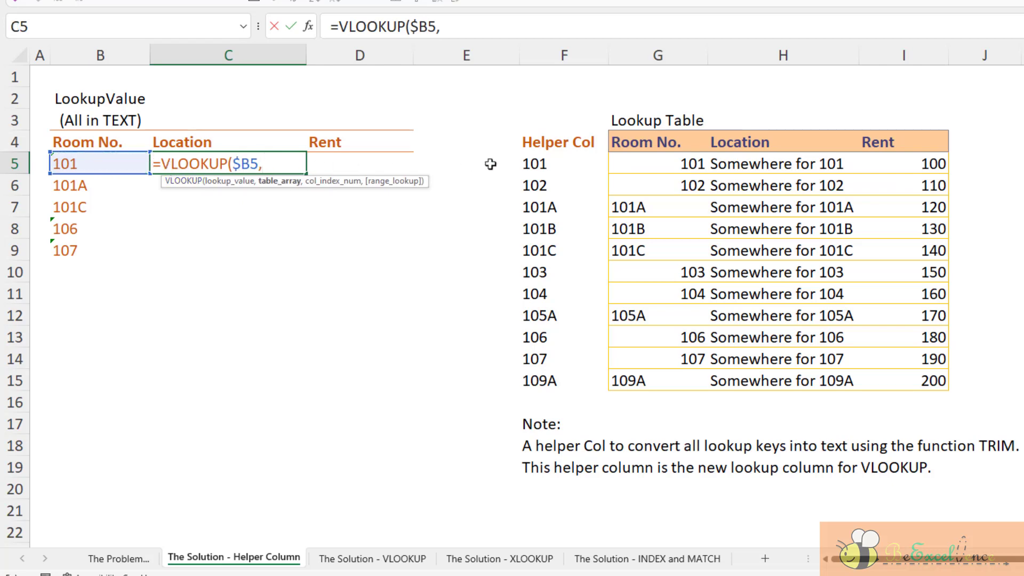
drag(559, 163, 879, 383)
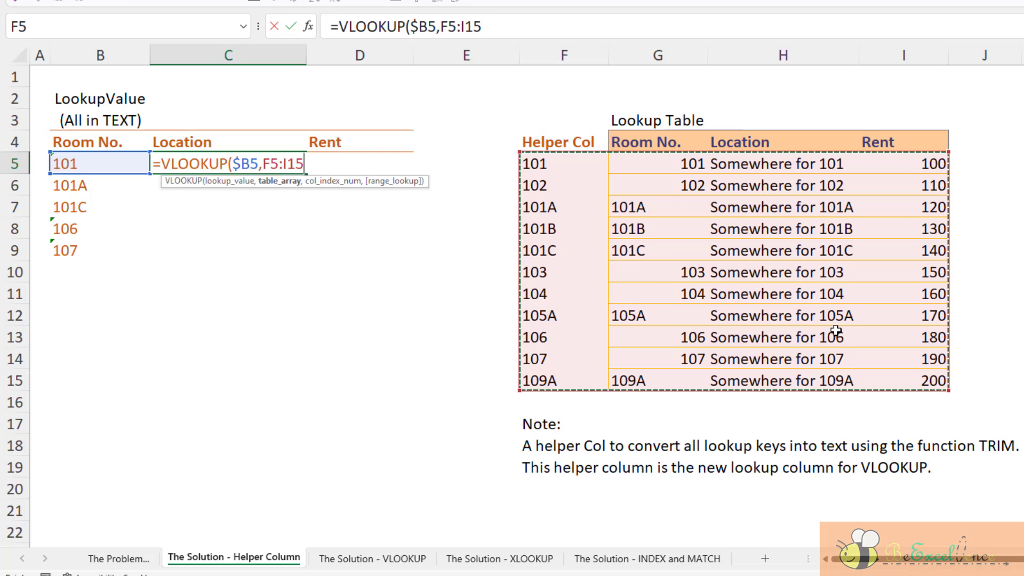
key(F4)
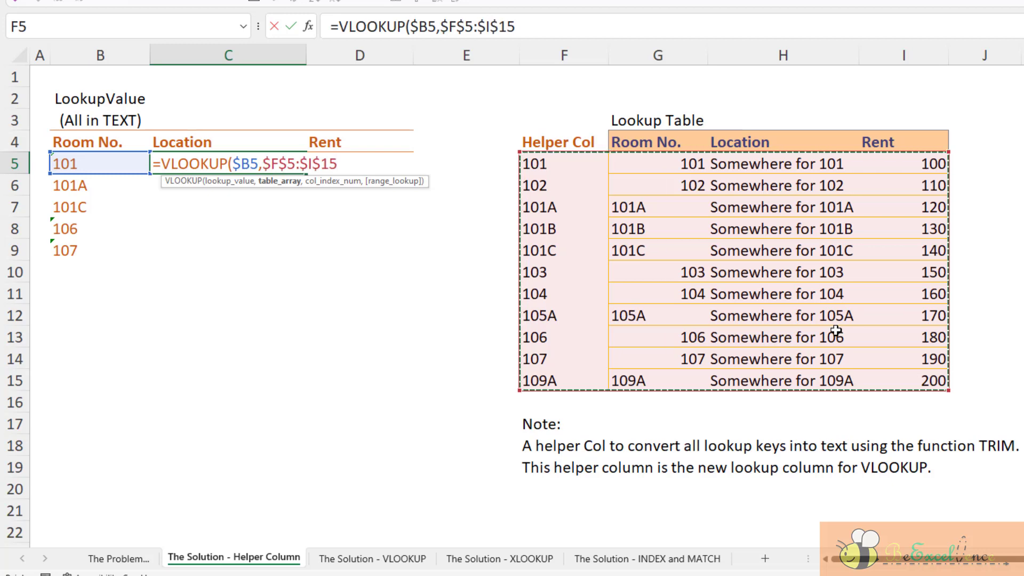
text(,)
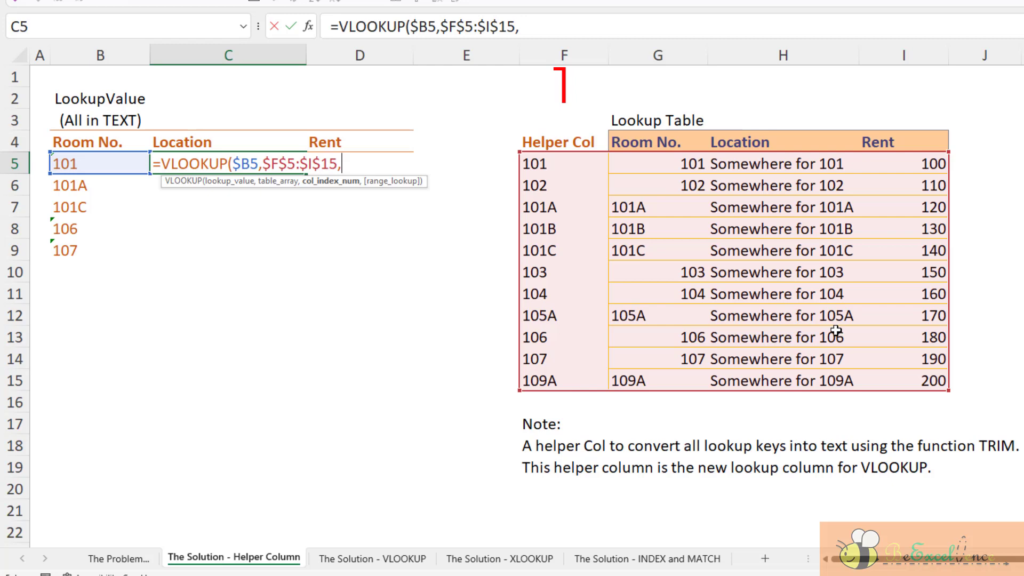
text(3)
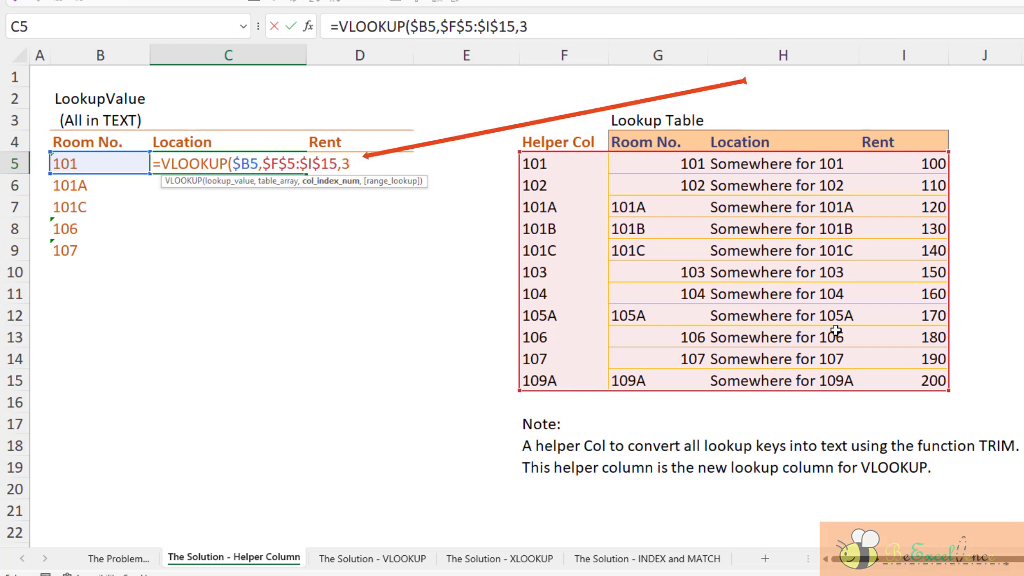
text(,)
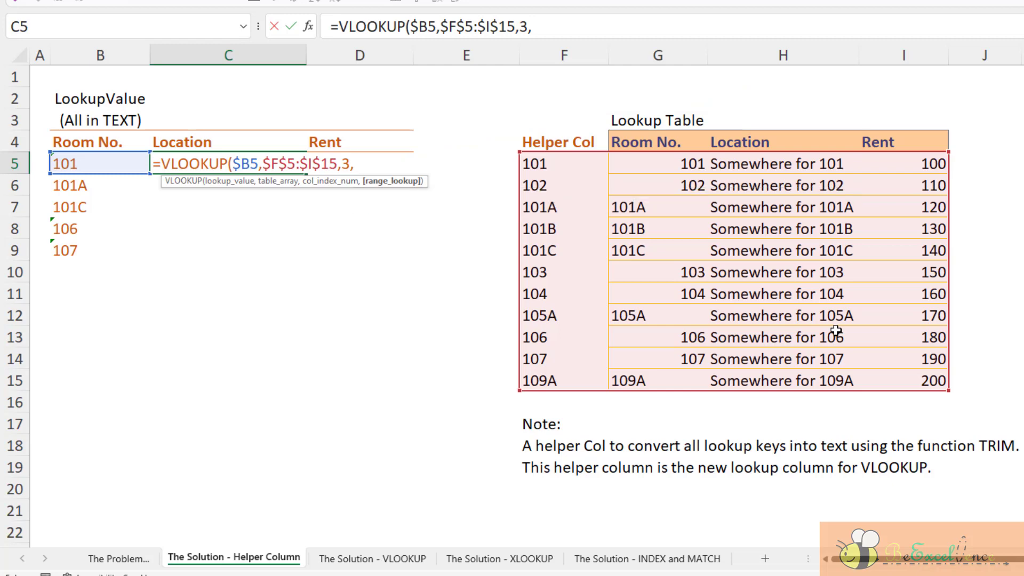
text(FALSE))
key(Return)
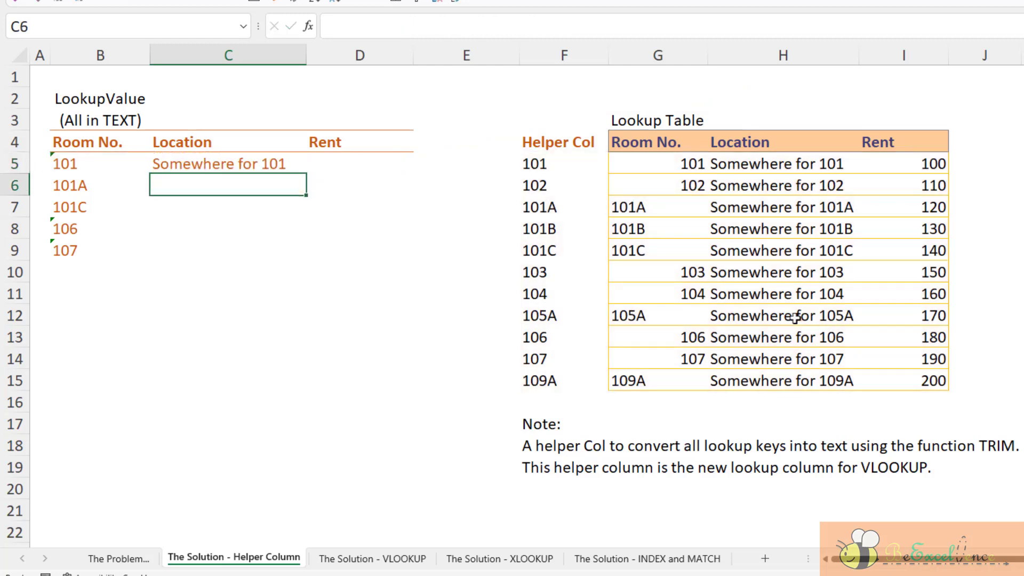
Fill the Location lookup down to C9 and across into D5
click(281, 169)
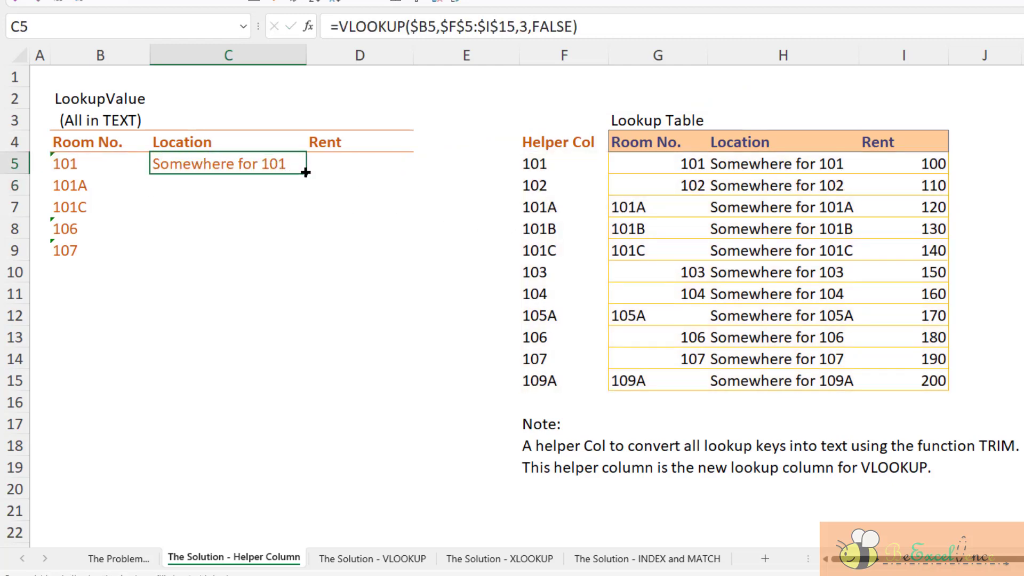
double_click(306, 173)
click(286, 167)
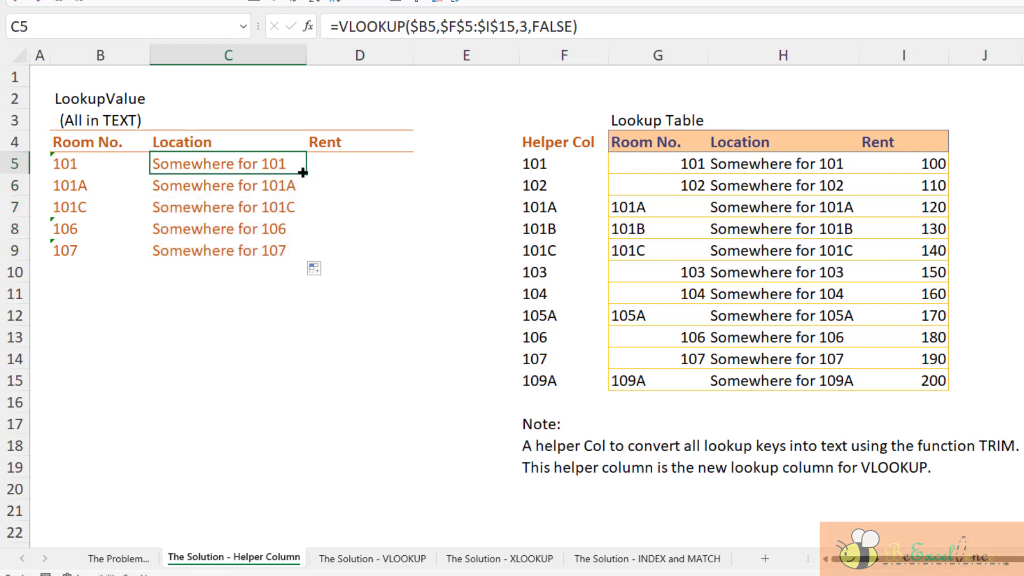
drag(306, 173, 378, 183)
click(378, 183)
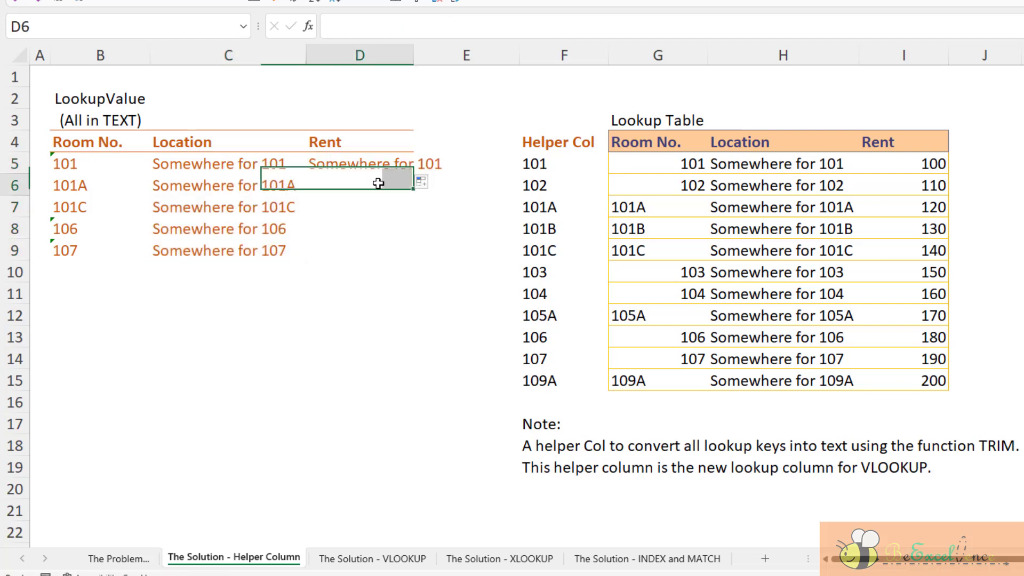
Change D5's column index to 4 to return Rent, then fill it down to D9
key(Up)
double_click(413, 46)
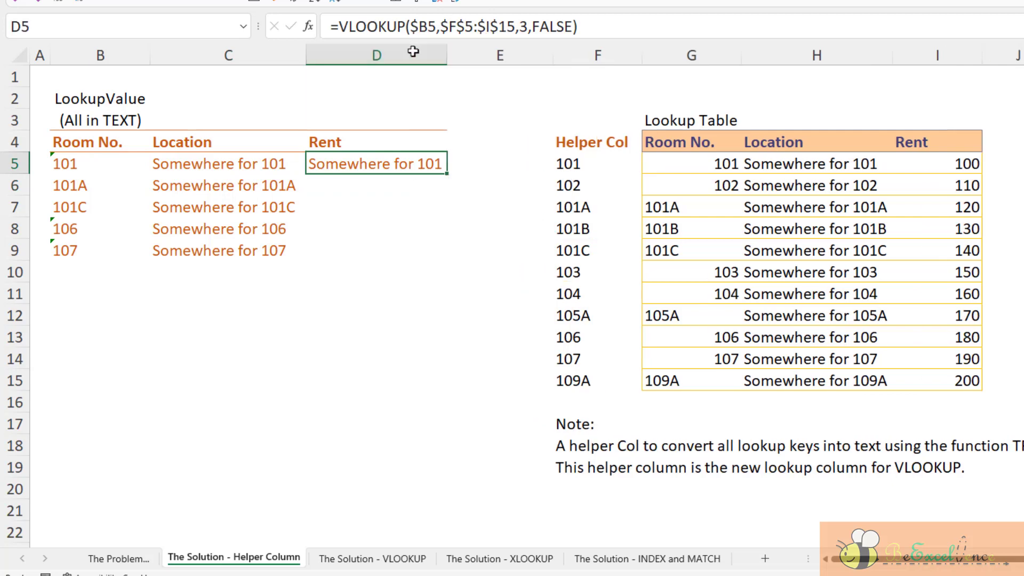
click(526, 26)
key(BackSpace)
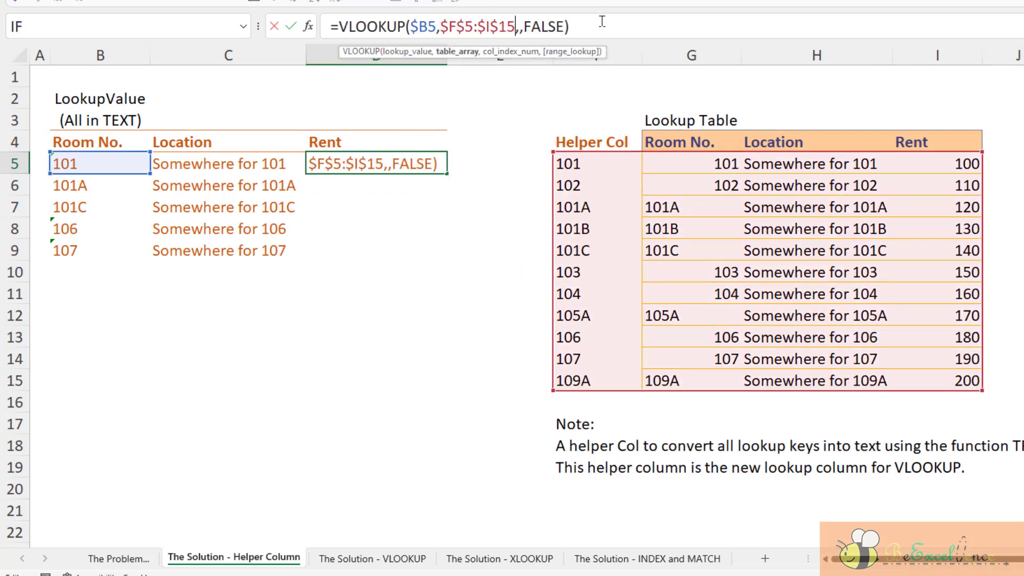
text(4)
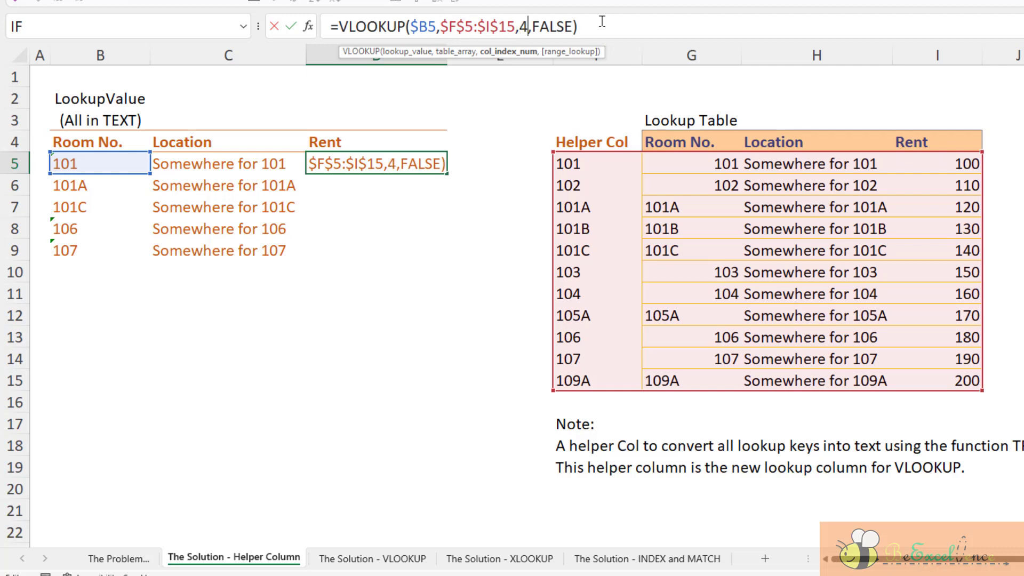
key(Return)
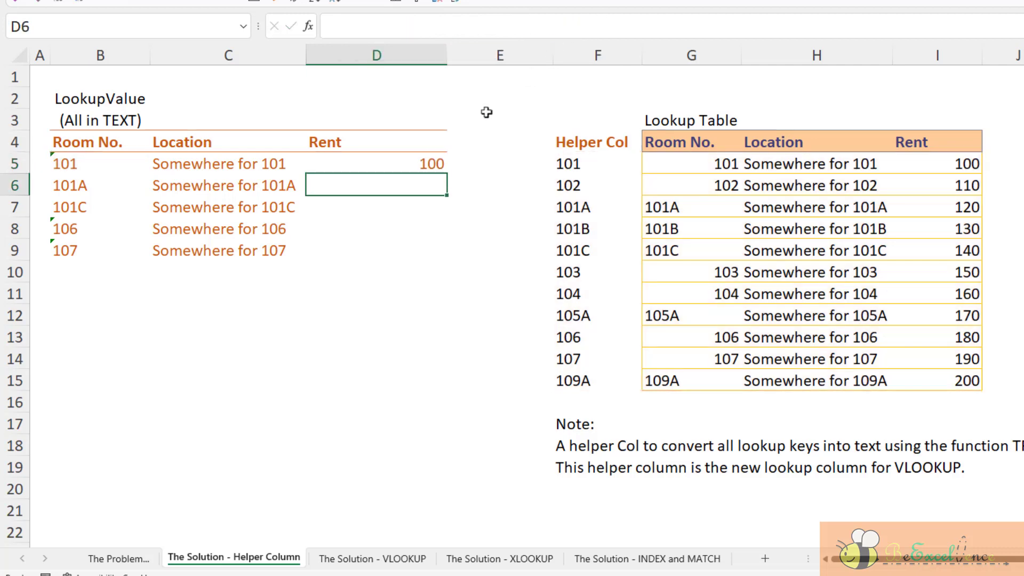
click(418, 164)
double_click(446, 174)
click(413, 329)
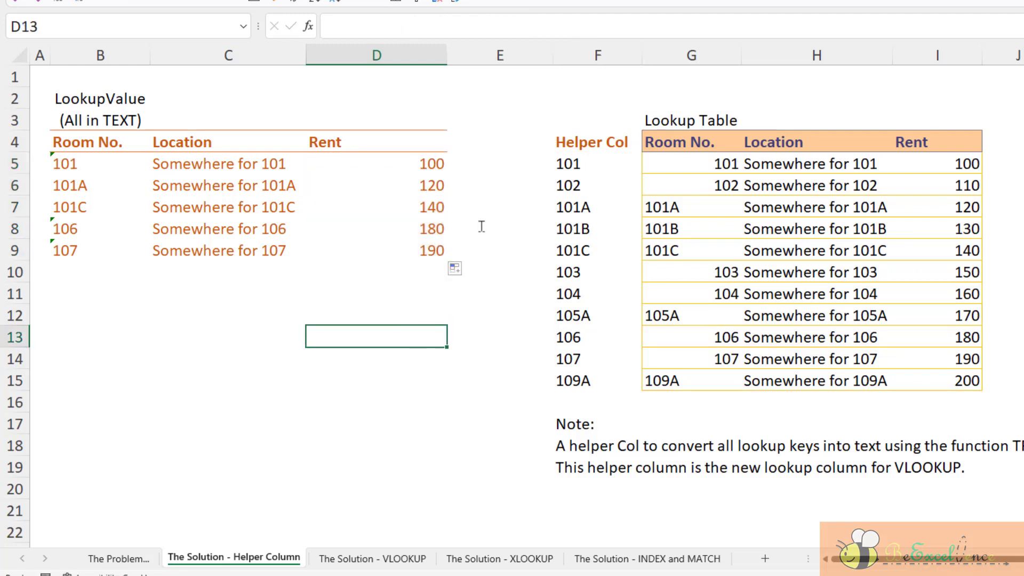
Hide the Helper Col column F and go to the 'The Solution - VLOOKUP' sheet
click(598, 54)
right_click(598, 55)
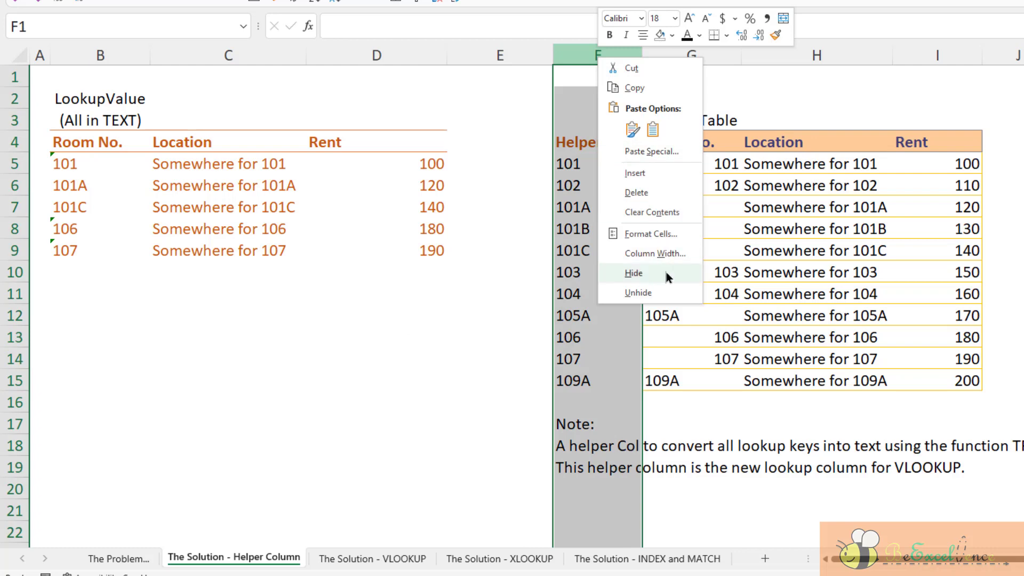
click(608, 270)
click(410, 311)
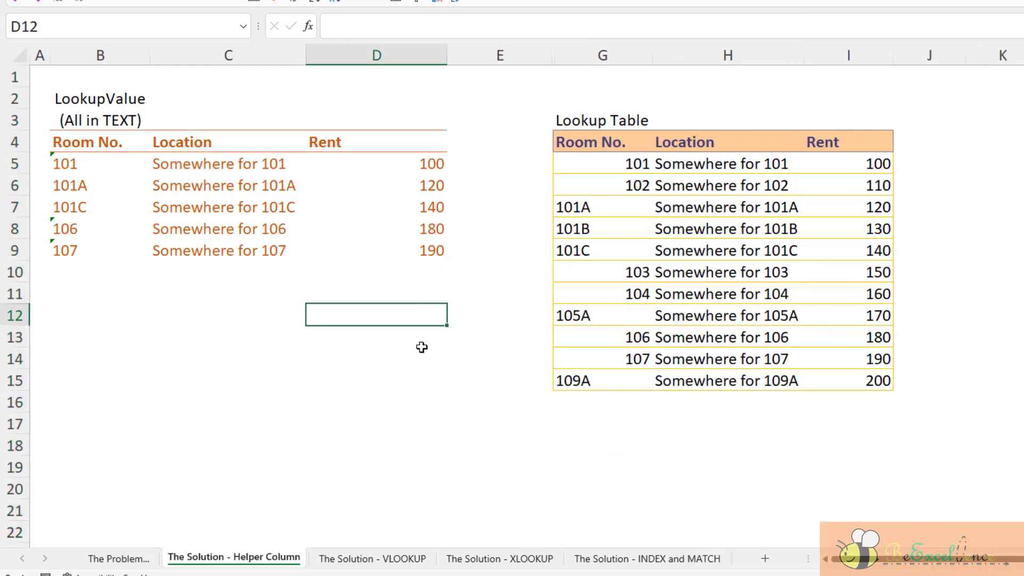
click(394, 559)
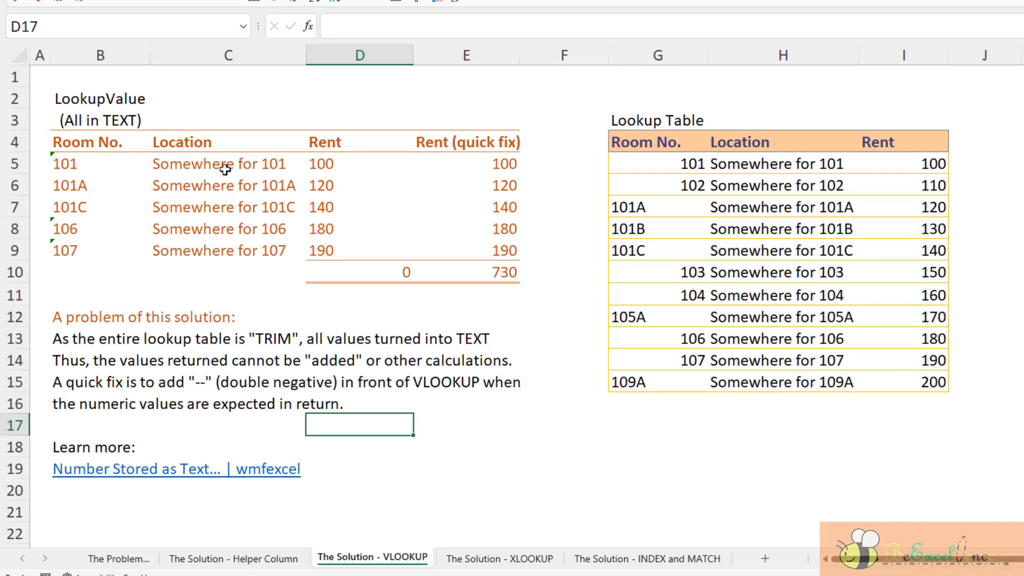
Clear the results in C5:E9 and start a =VLOOKUP( formula in C5
drag(221, 164, 461, 250)
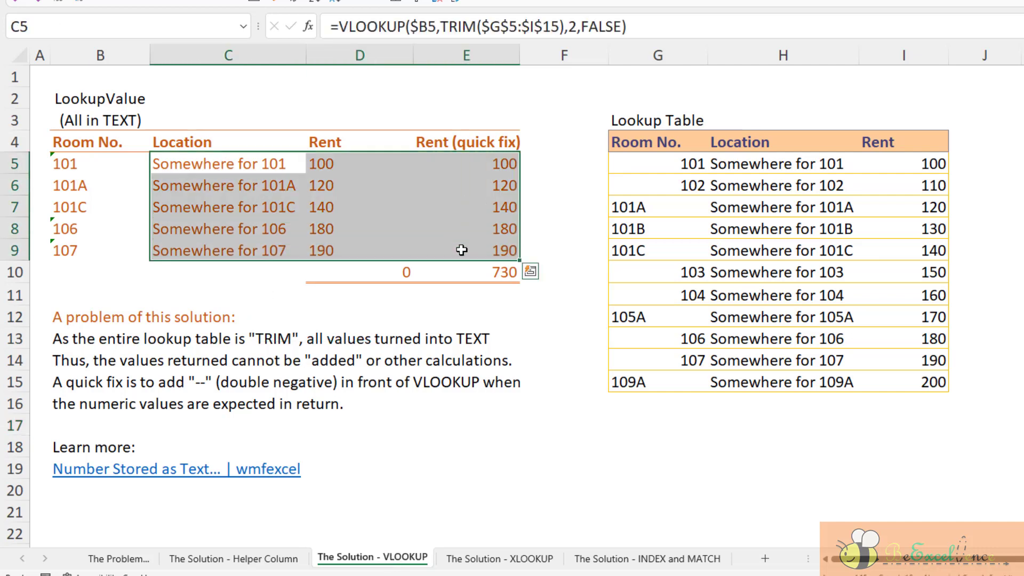
key(Delete)
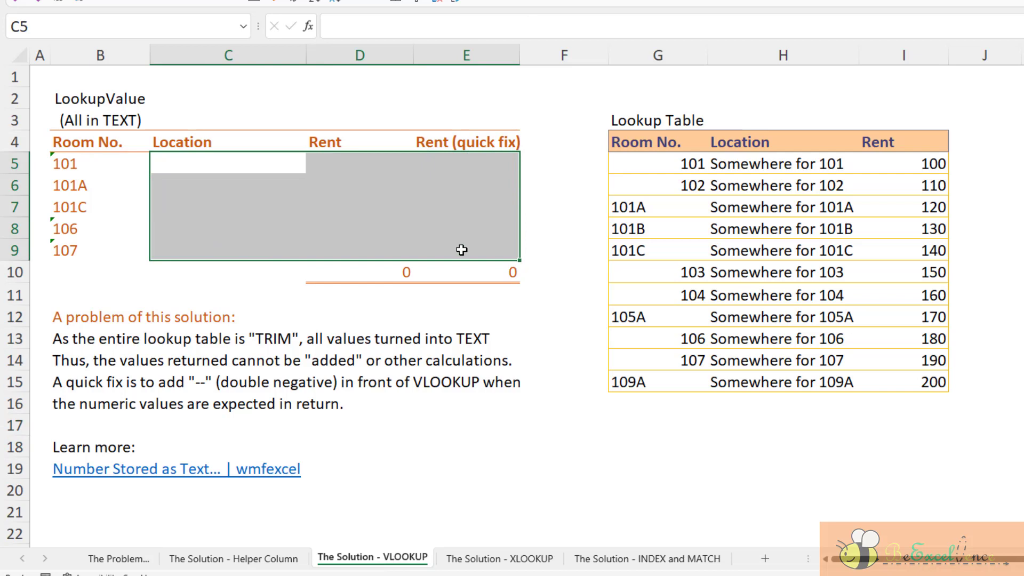
key(Left)
key(Right)
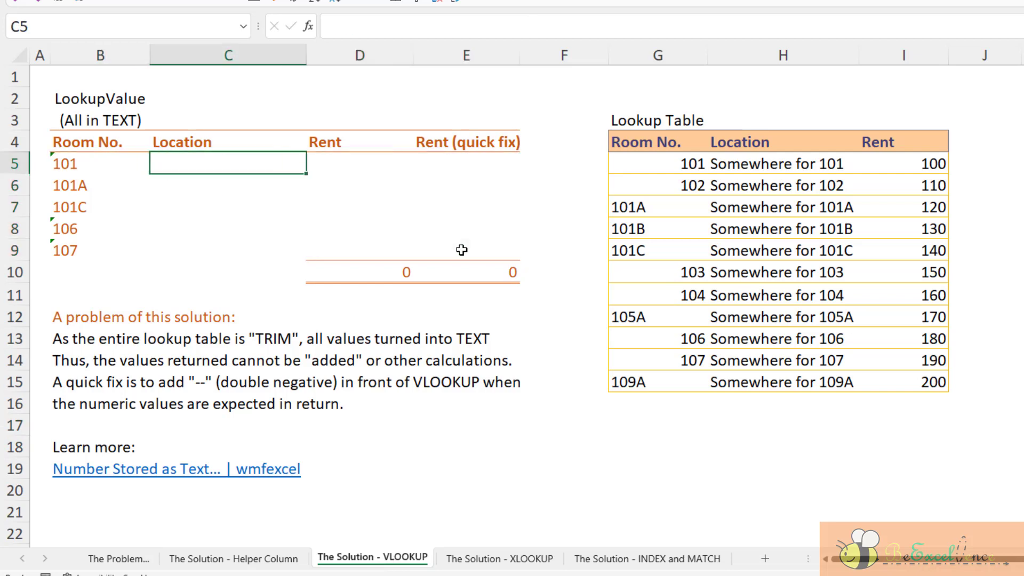
text(=vloo)
key(Tab)
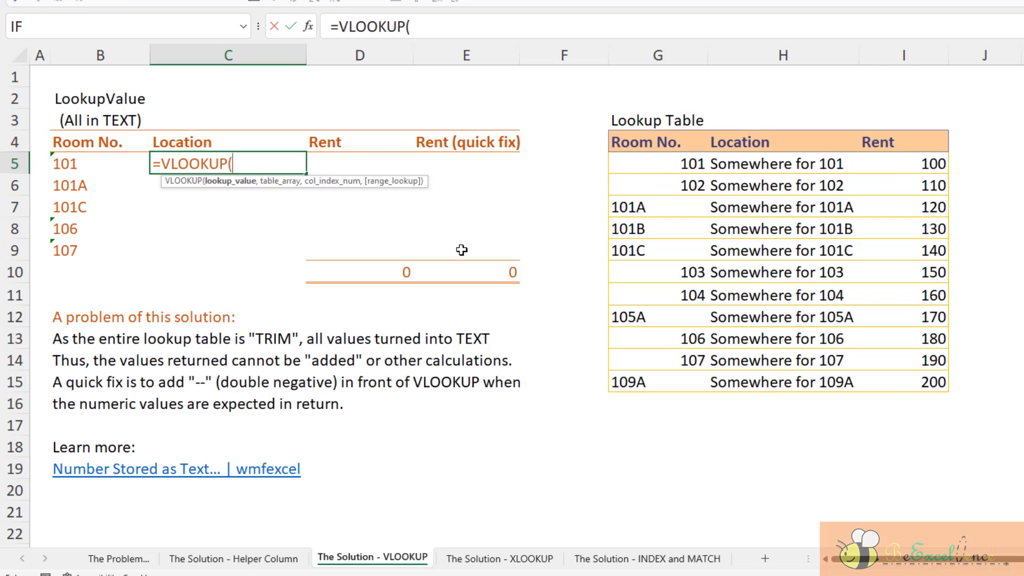
Enter =VLOOKUP($B5,$G$5:$I$15,2,FALSE) in C5, which returns #N/A
key(Left)
key(F4)
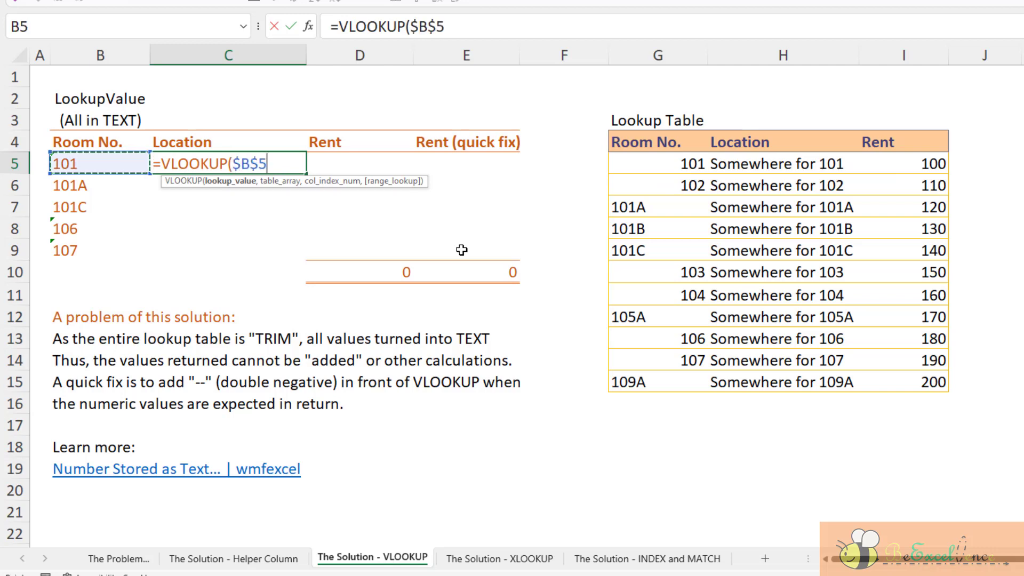
key(F4)
key(F4)
text(,)
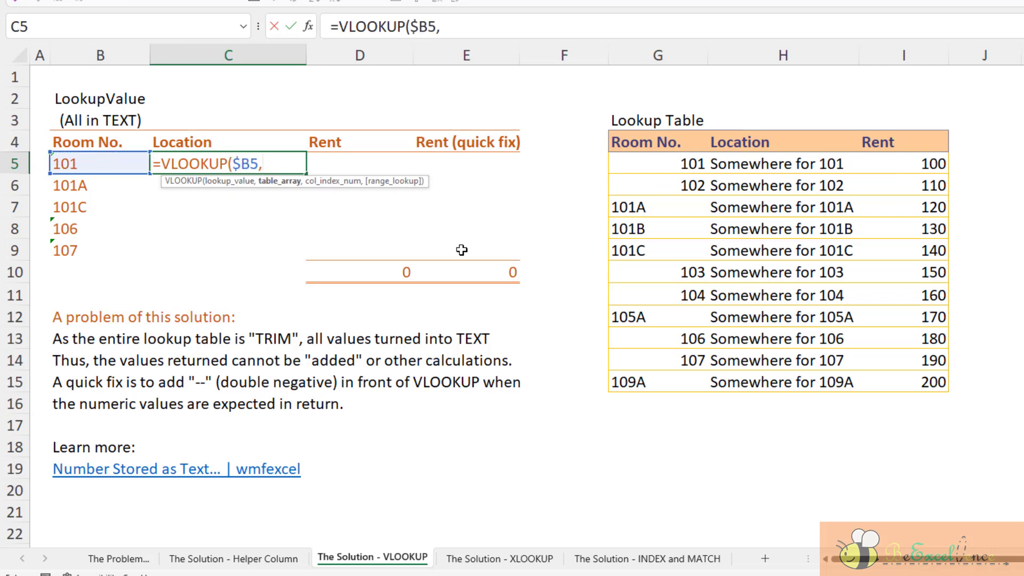
drag(669, 165, 887, 381)
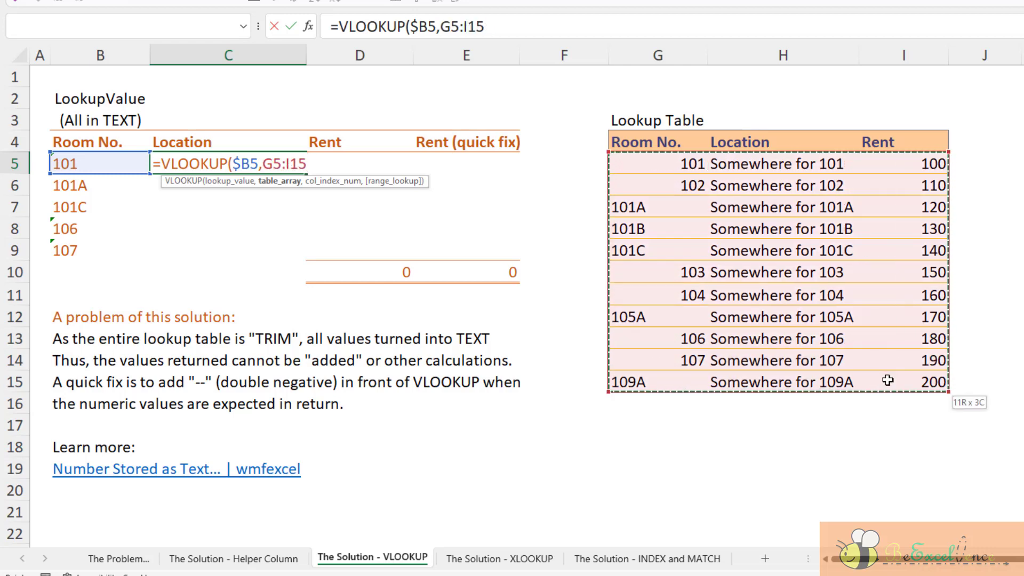
key(F4)
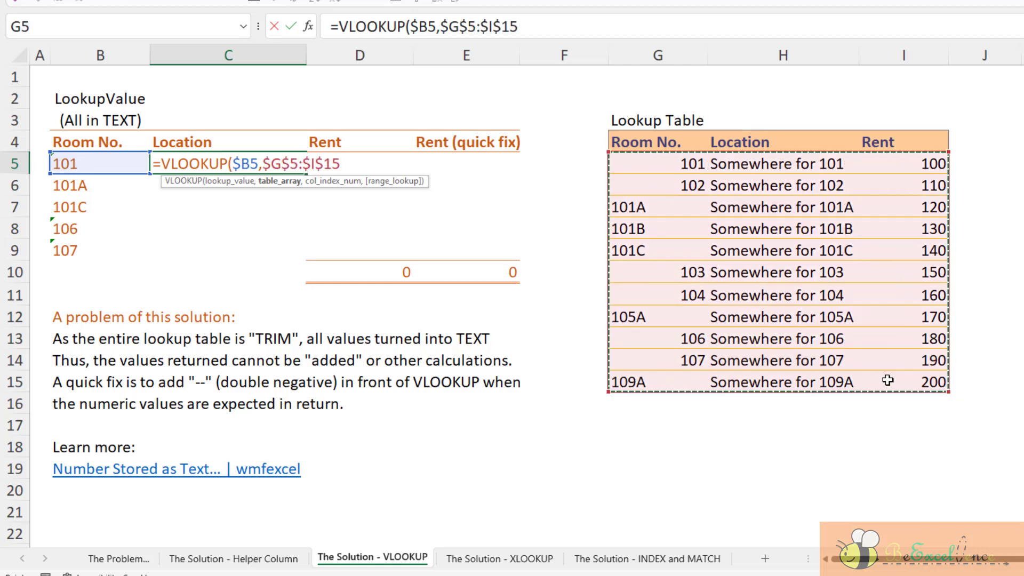
text(,)
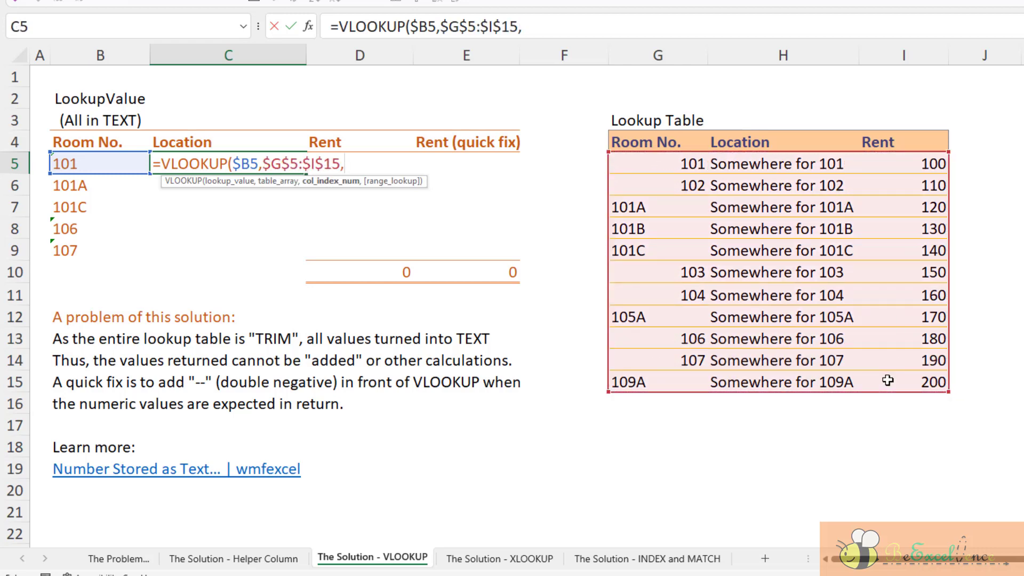
text(2,f)
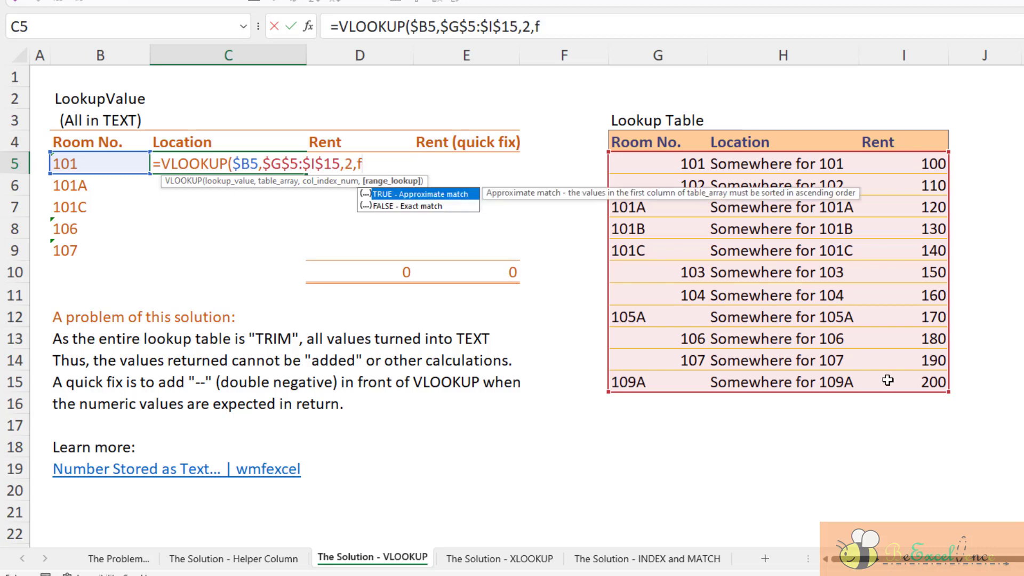
key(Down)
key(Tab)
key(Return)
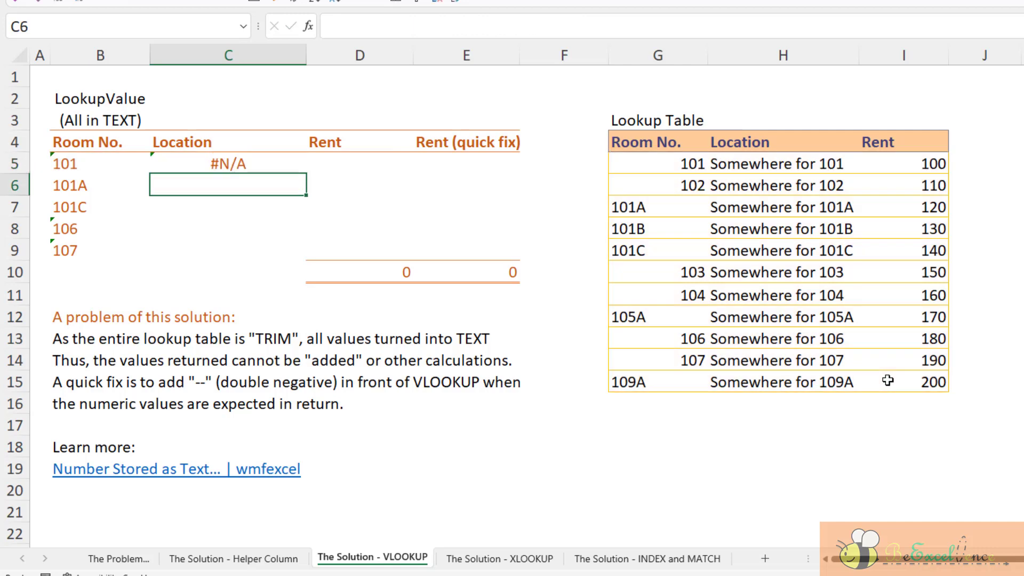
key(Up)
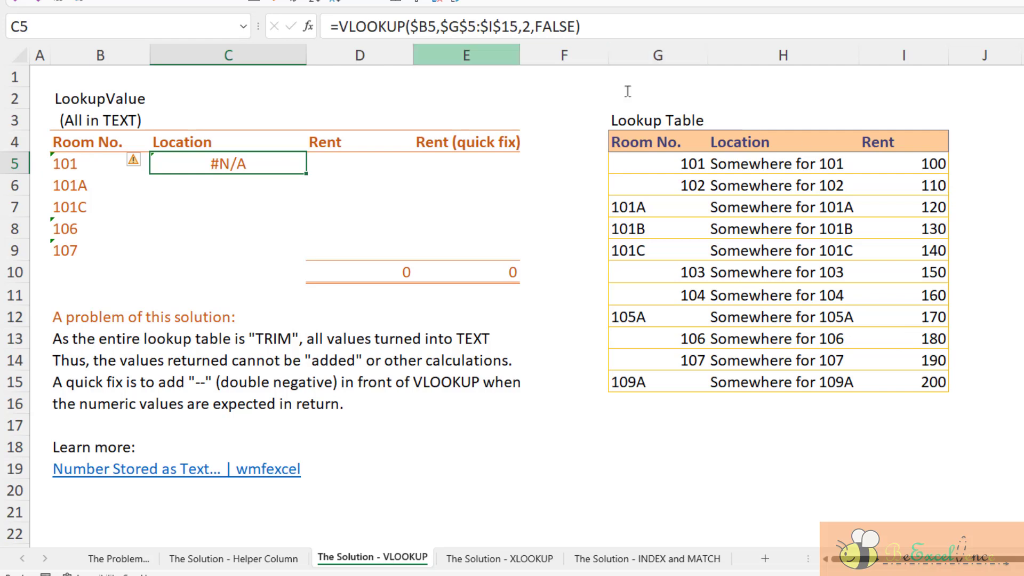
Wrap the table range in TRIM so C5 returns 'Somewhere for 101'
click(443, 29)
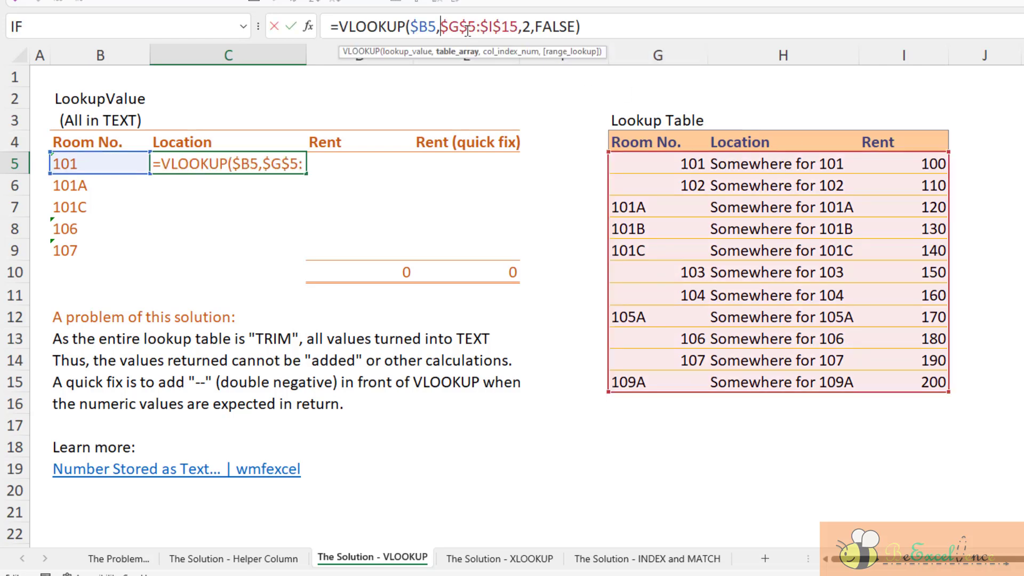
text(T)
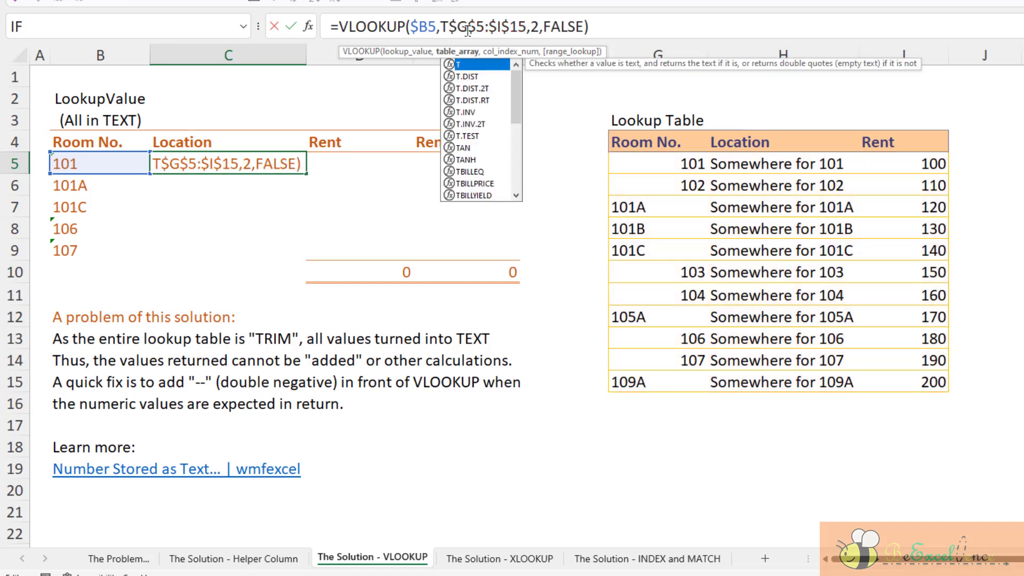
text(RIM()
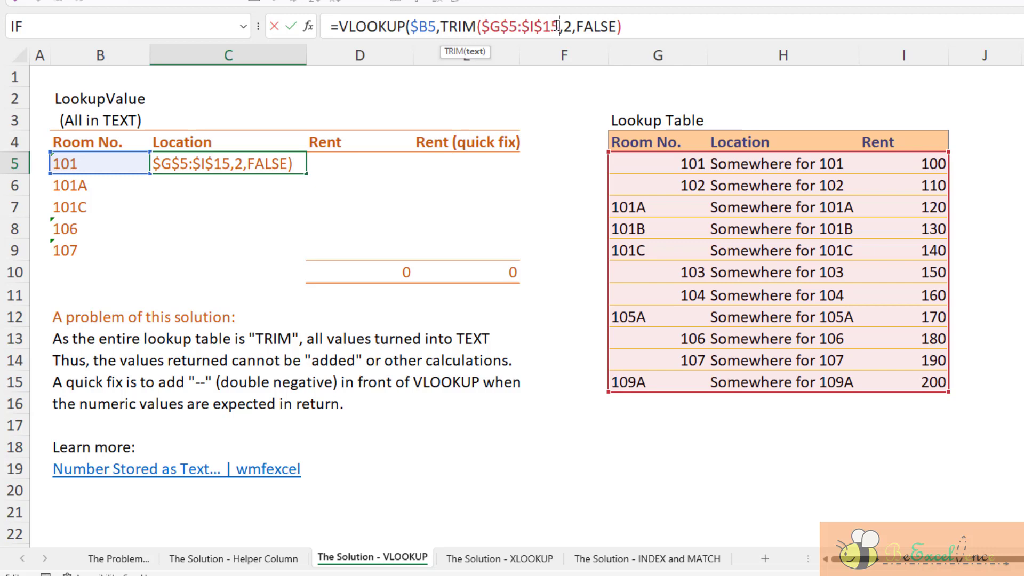
click(557, 26)
text())
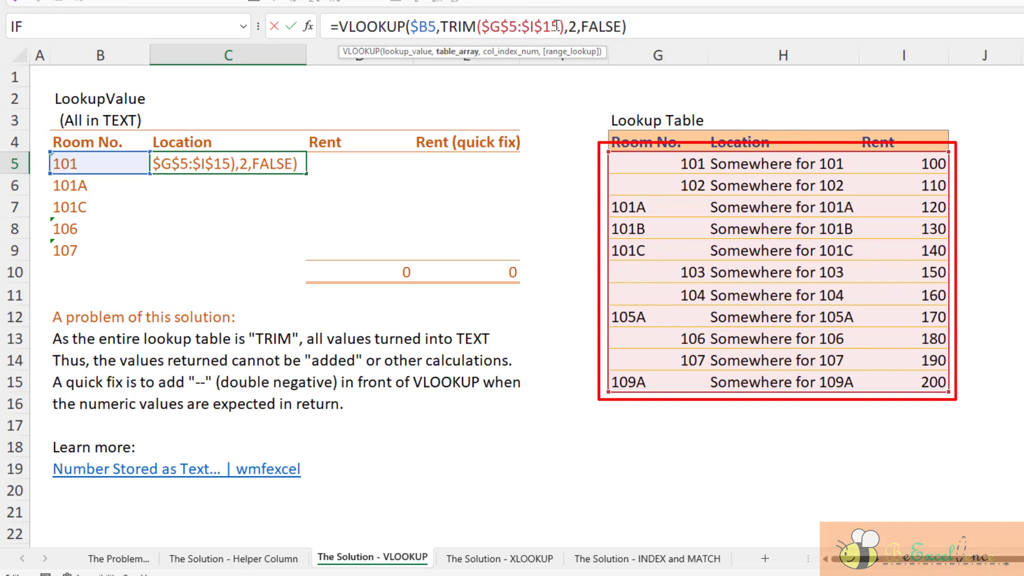
key(Return)
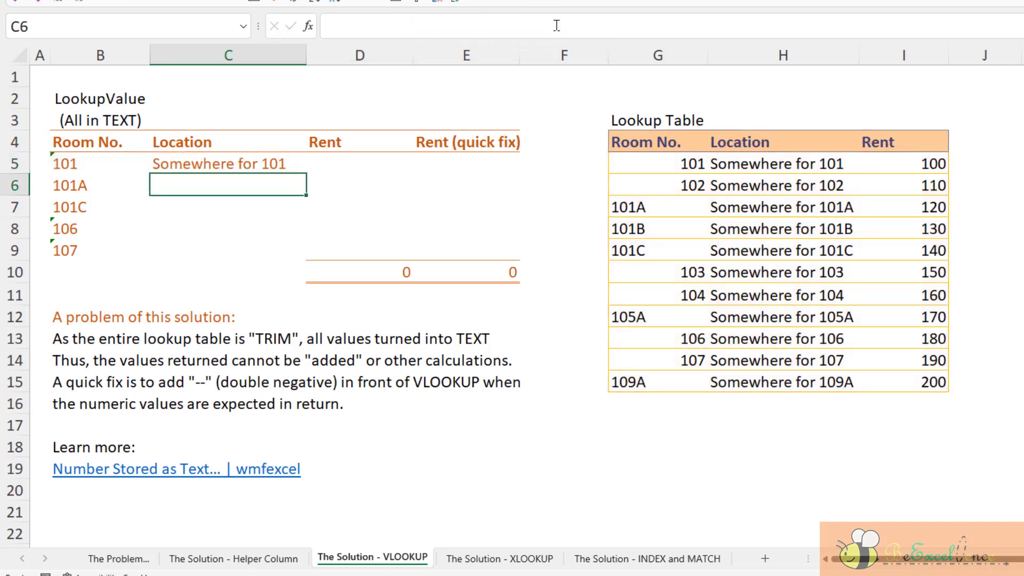
Fill the Location formula down to C9 and copy C5 across into D5
click(241, 164)
drag(307, 172, 298, 267)
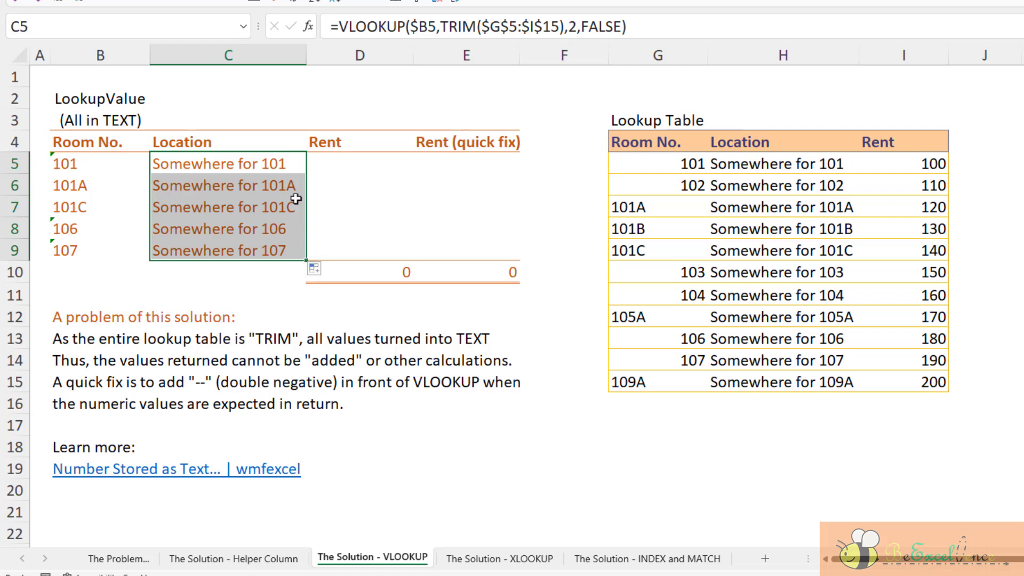
click(297, 173)
drag(306, 174, 347, 181)
click(391, 196)
Change D5's column index to 3 and fill the Rent formula down to D9
click(399, 165)
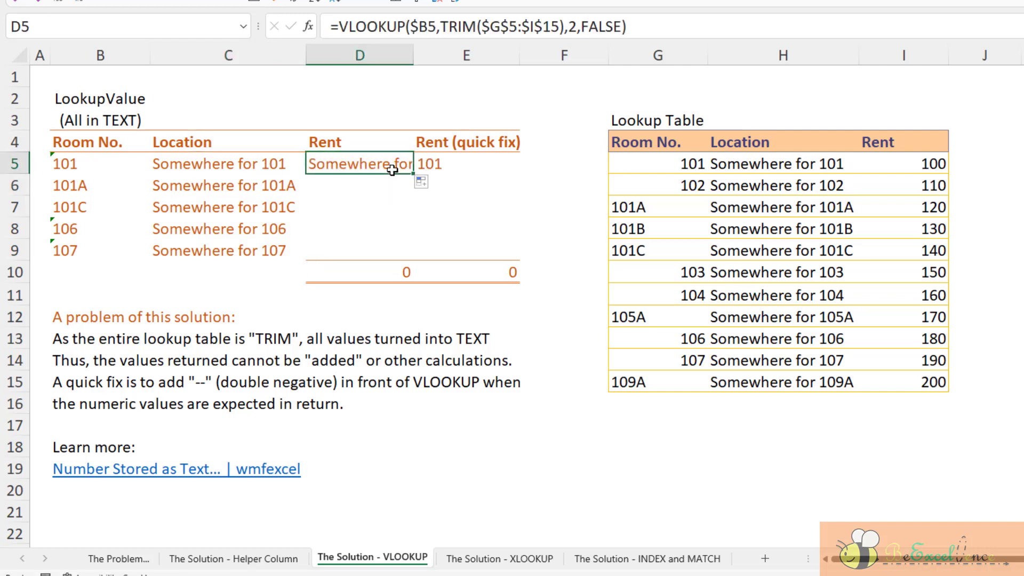
click(570, 28)
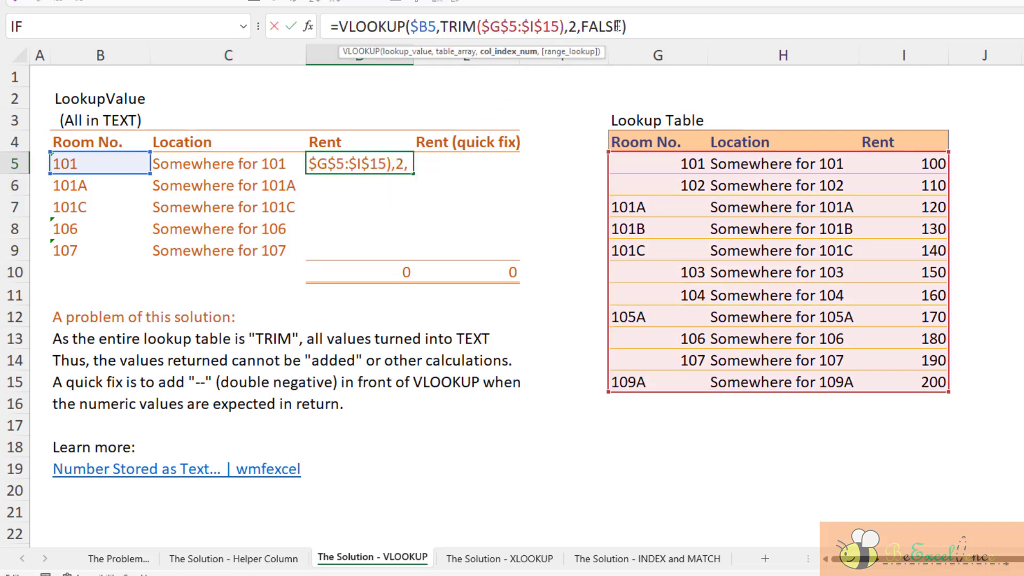
key(Delete)
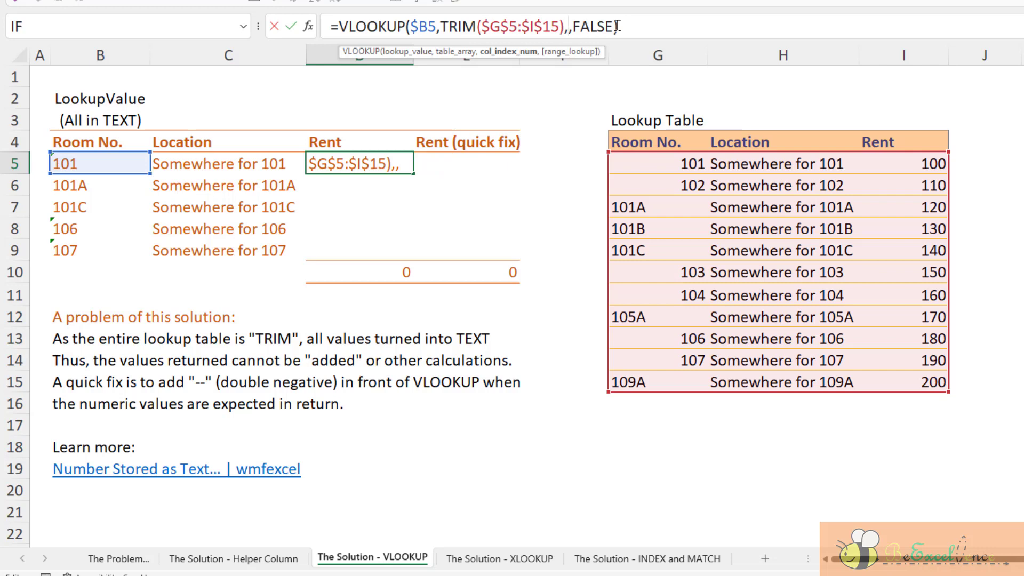
text(3)
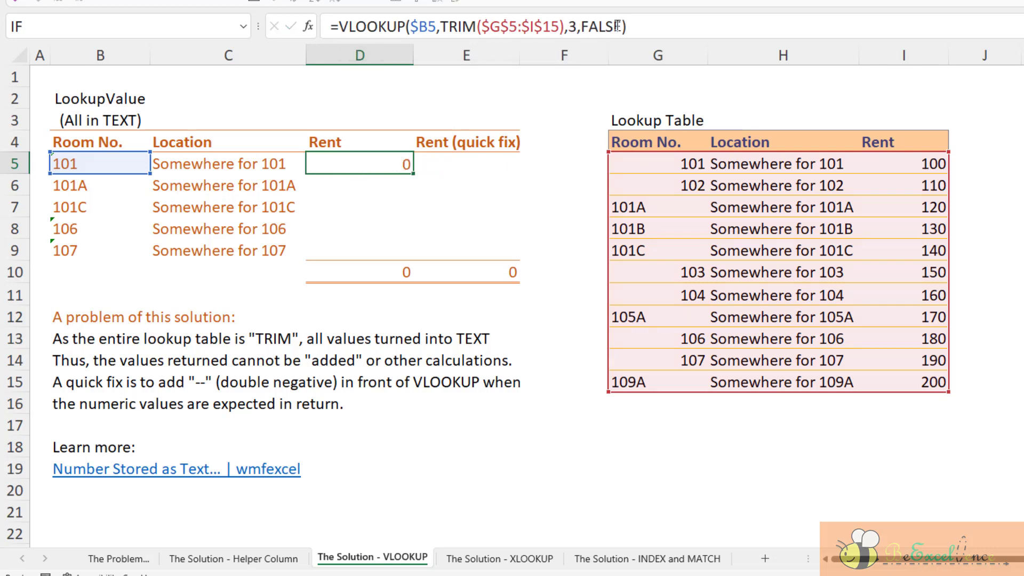
key(Return)
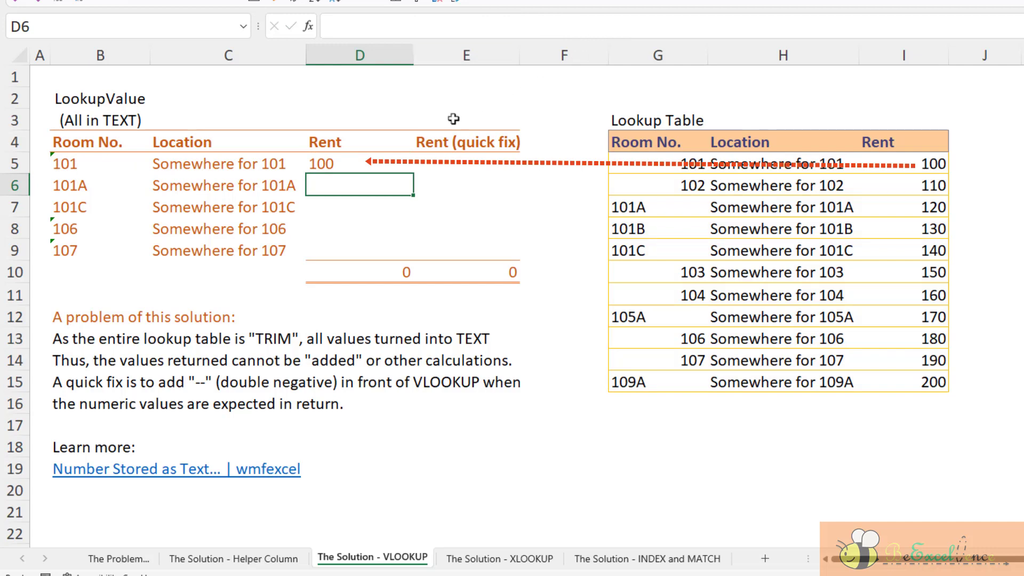
click(376, 163)
drag(409, 196, 408, 263)
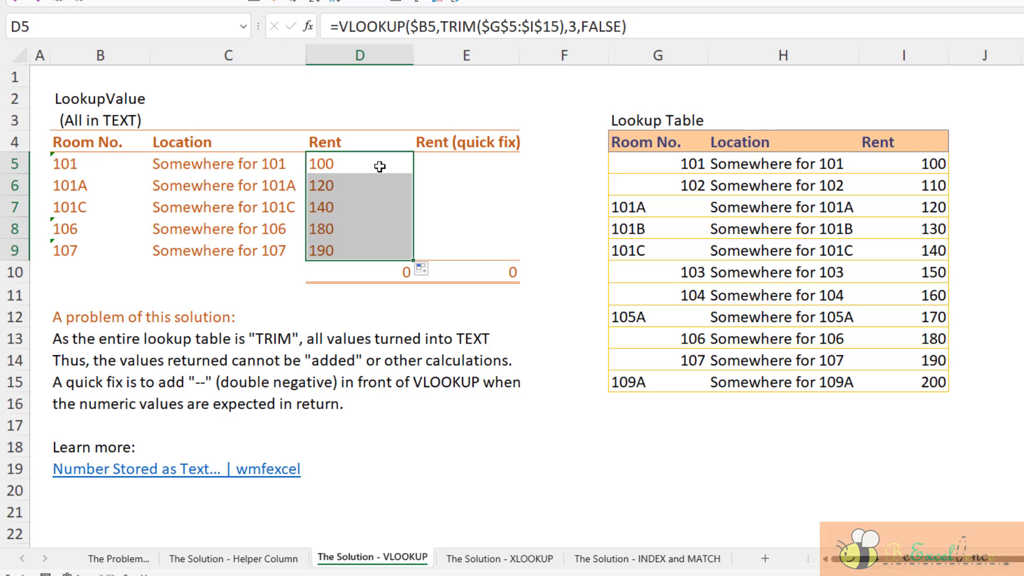
click(359, 272)
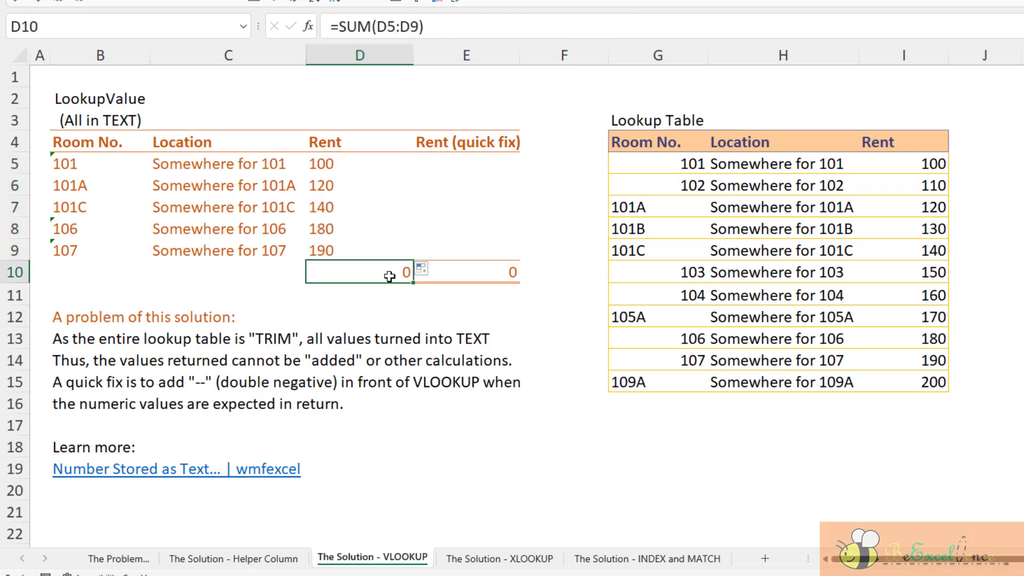
click(479, 26)
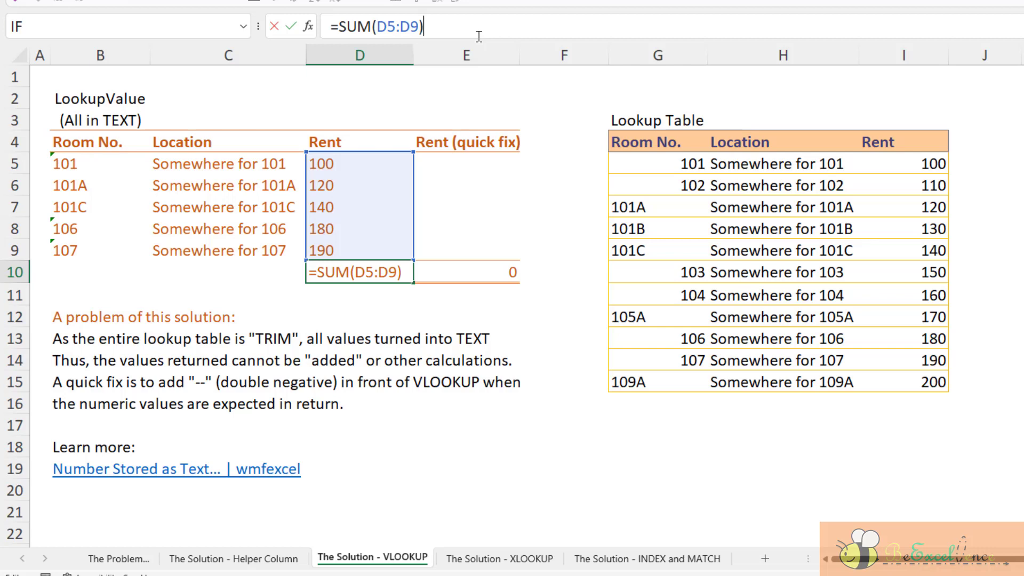
key(Return)
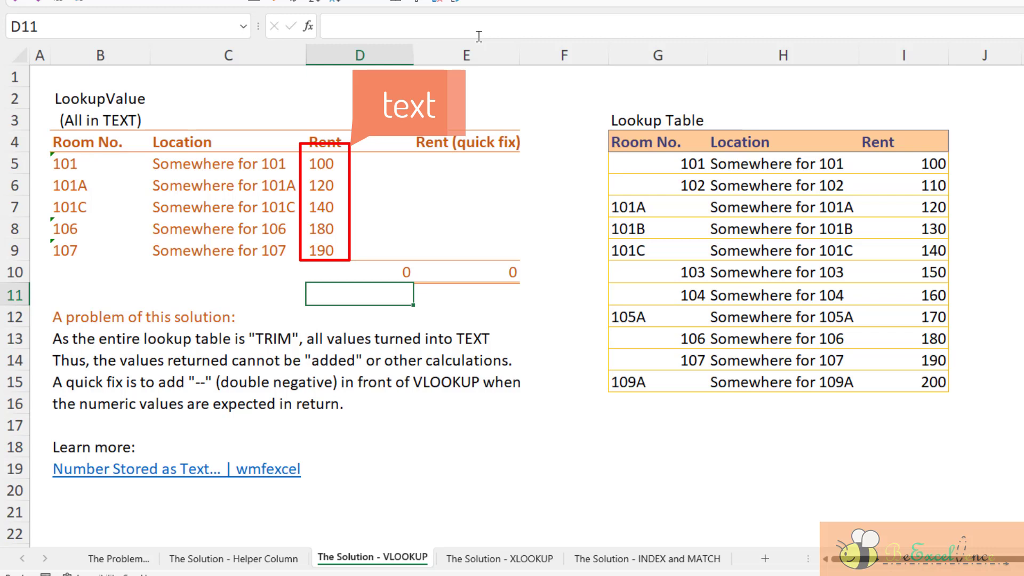
click(370, 160)
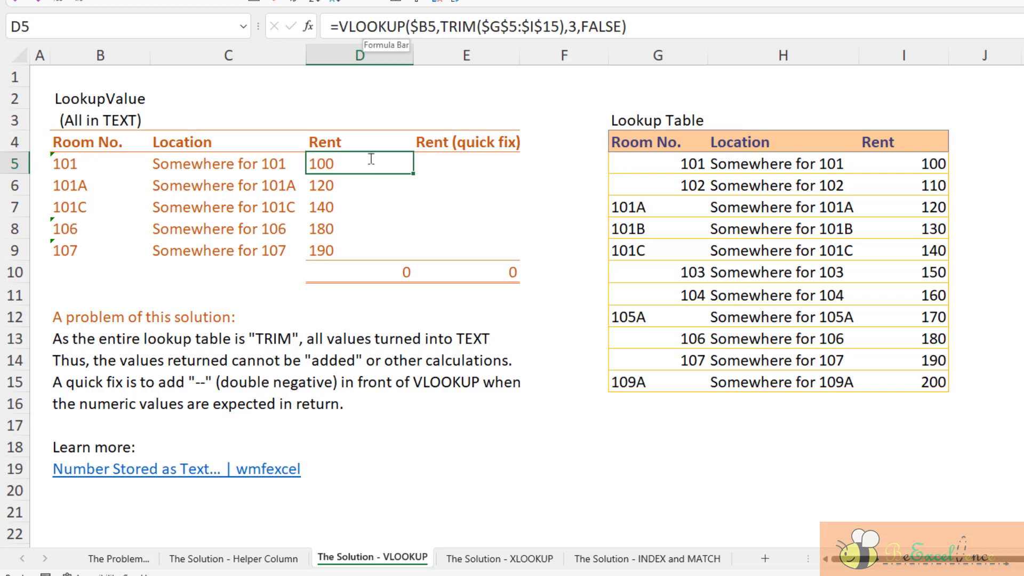
click(646, 27)
key(shift+Home)
key(ctrl+c)
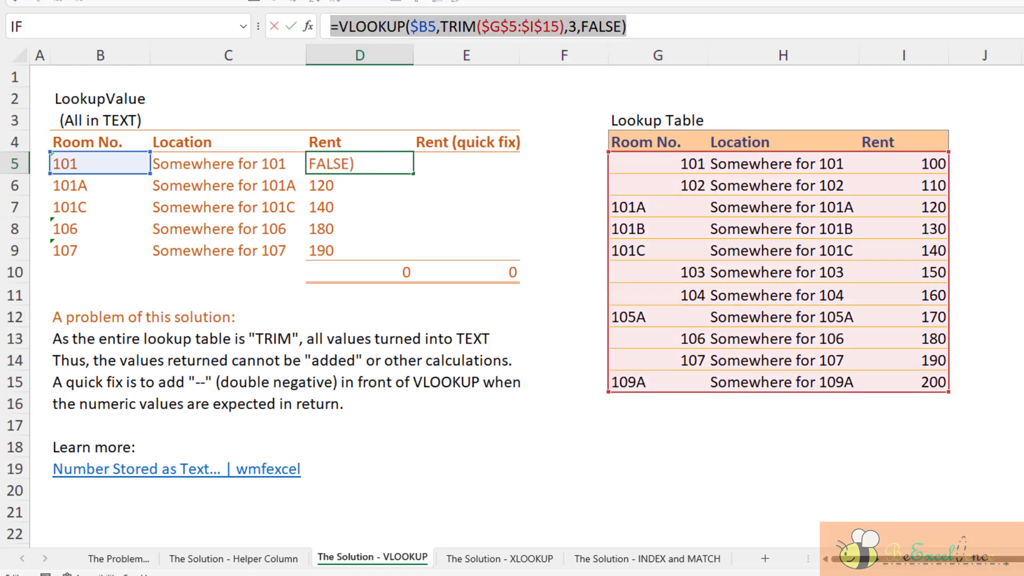
key(Escape)
click(467, 161)
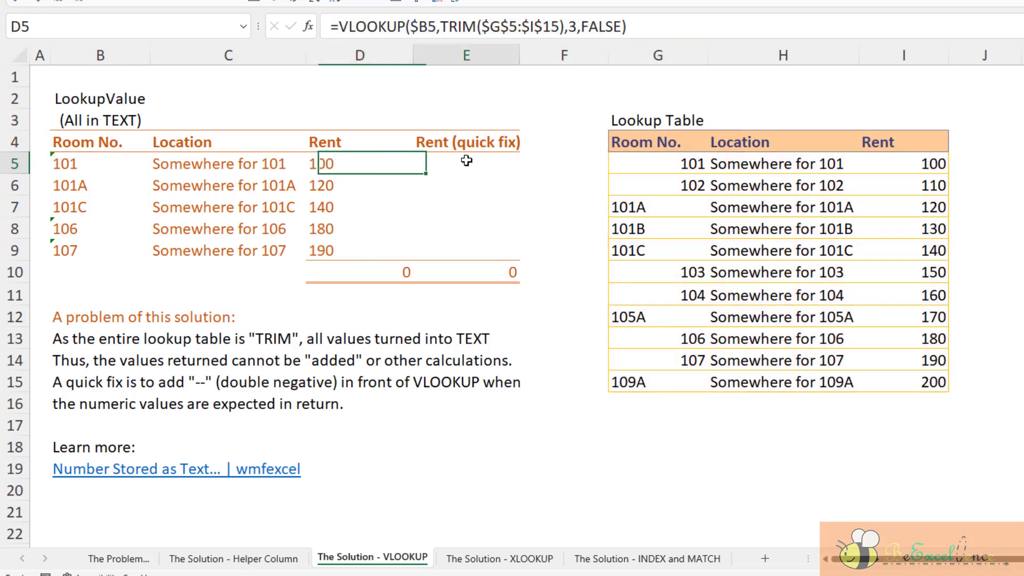
Paste the VLOOKUP into E5 with a -- prefix and fill it down to E9, totalling 730
click(479, 30)
key(ctrl+v)
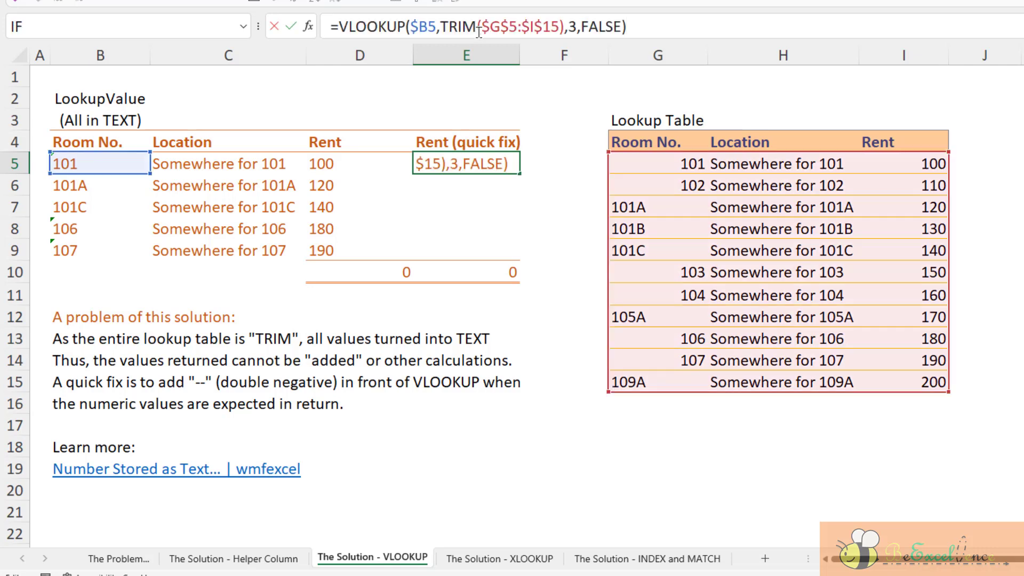
click(337, 27)
text(-)
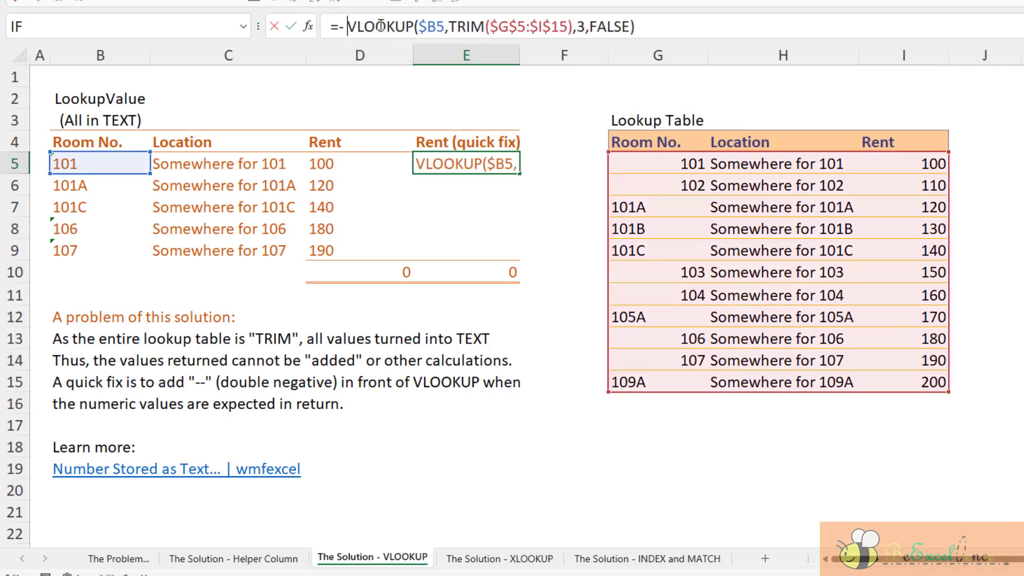
text(-)
key(Left)
key(Left)
key(Right)
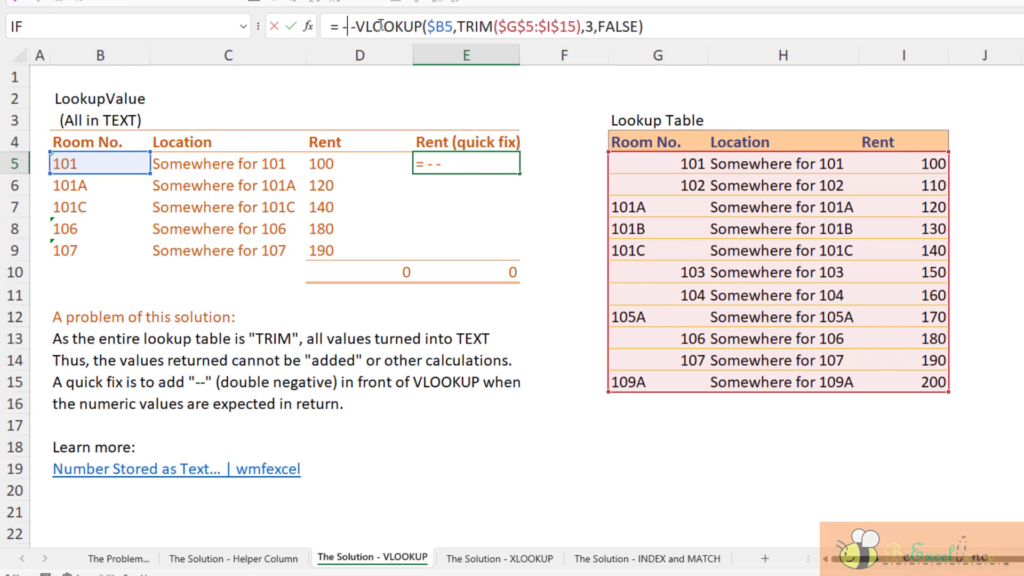
key(BackSpace)
key(Left)
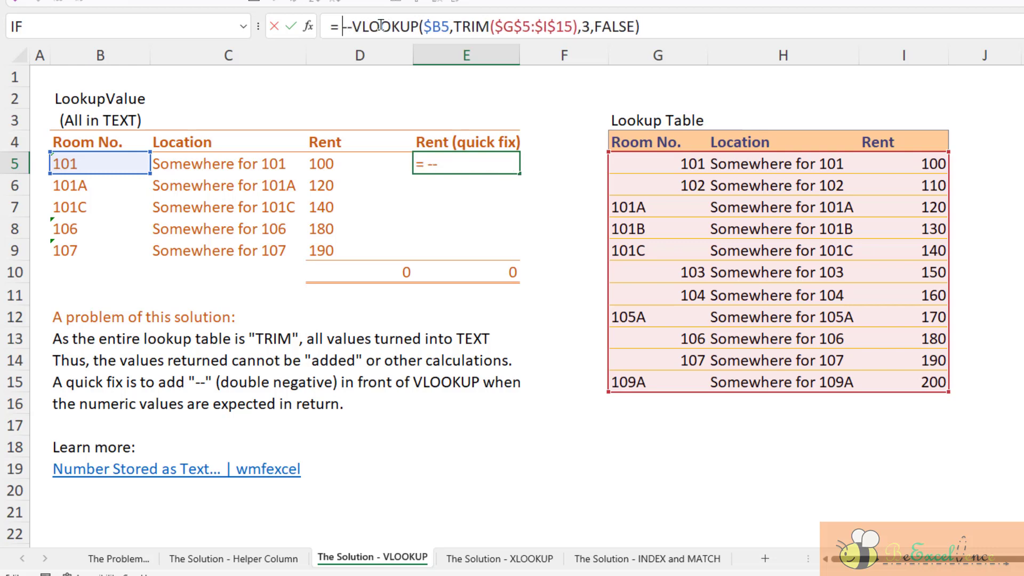
key(Right)
key(Right)
key(Return)
key(Up)
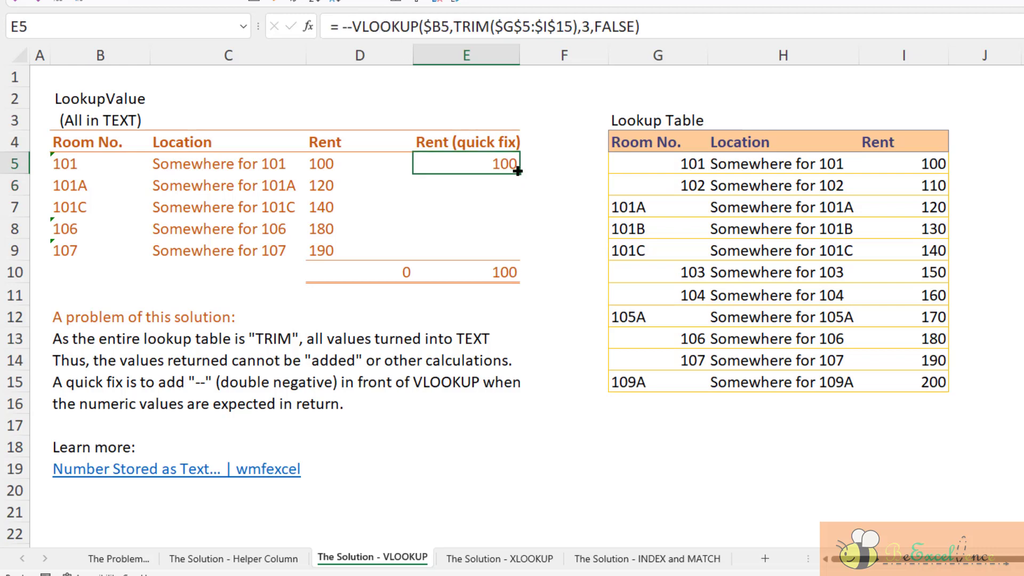
drag(516, 186, 513, 256)
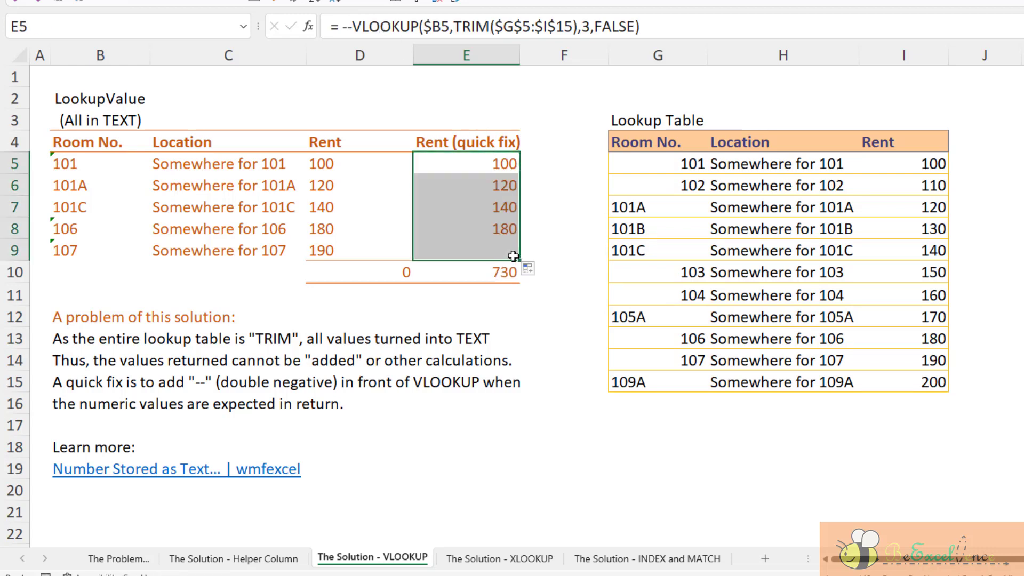
click(504, 165)
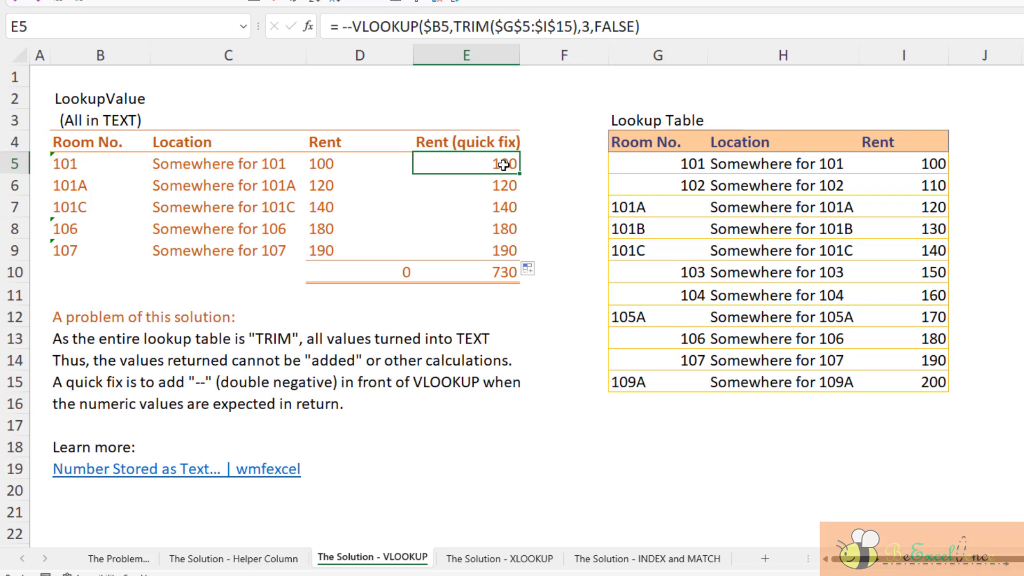
Switch to the 'The Solution - XLOOKUP' sheet
click(61, 443)
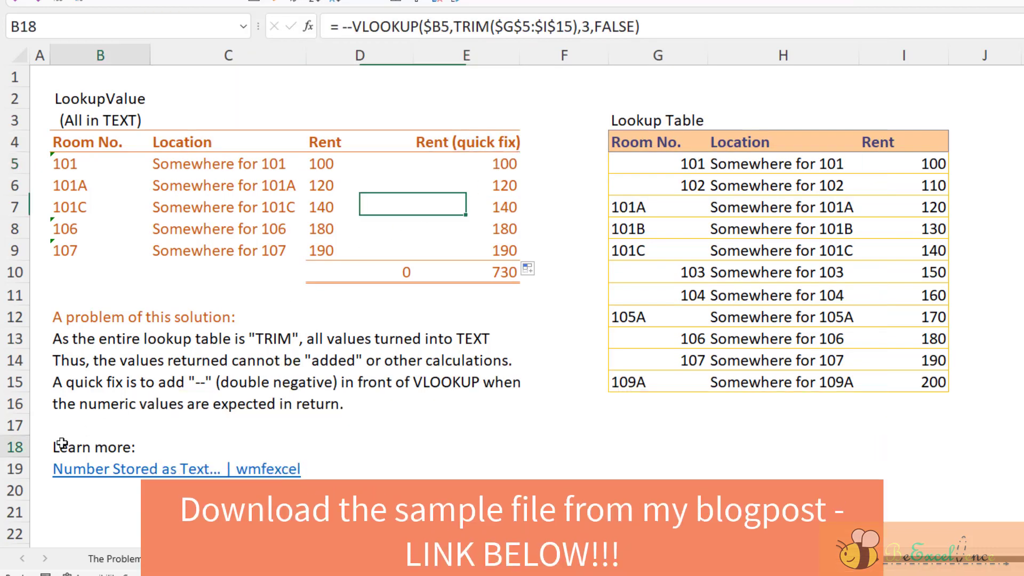
click(473, 472)
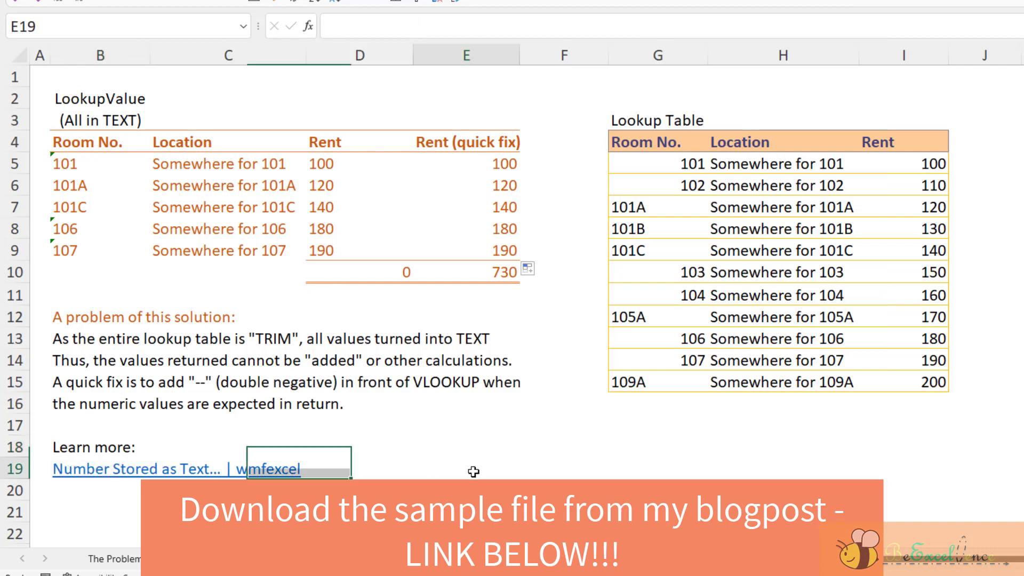
click(501, 386)
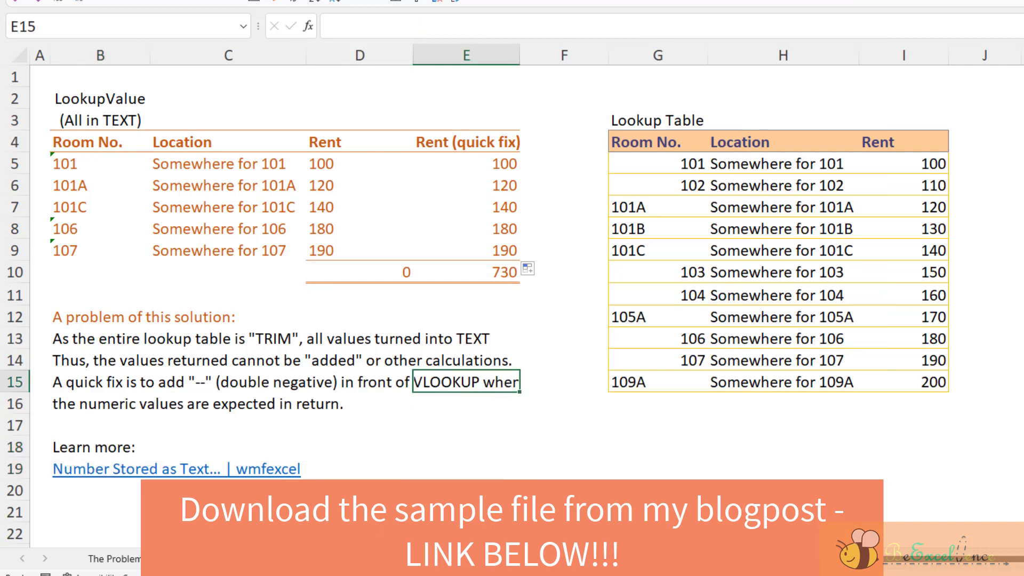
click(506, 558)
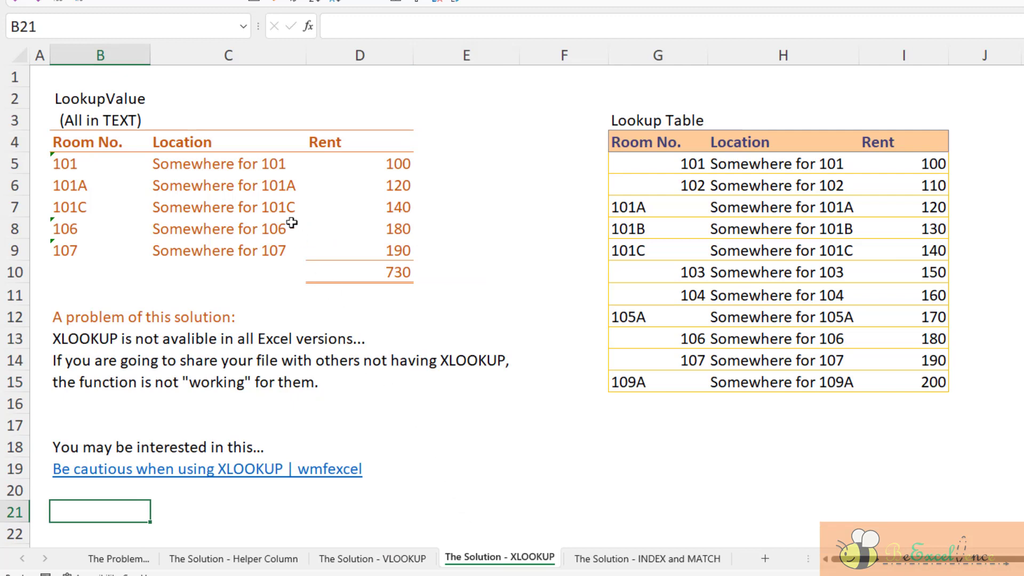
Clear C5:D9 and start =XLOOKUP(B5 in C5
drag(261, 165, 355, 250)
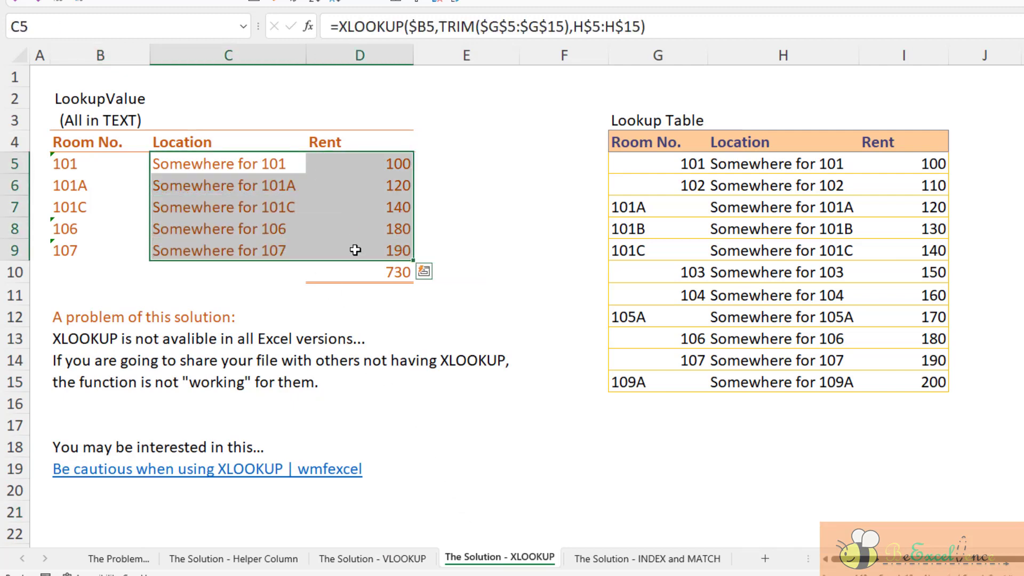
key(Delete)
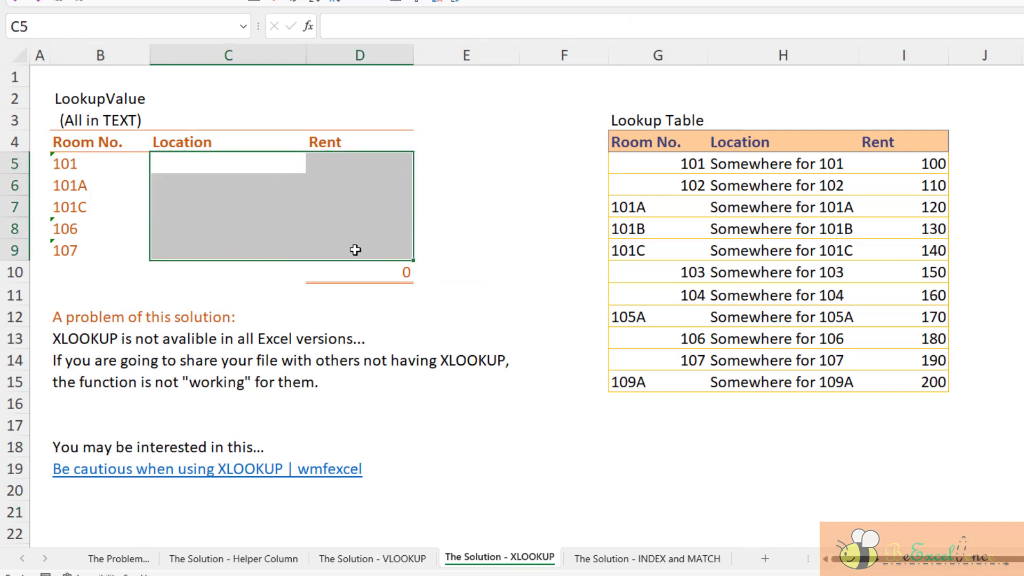
key(Left)
key(Right)
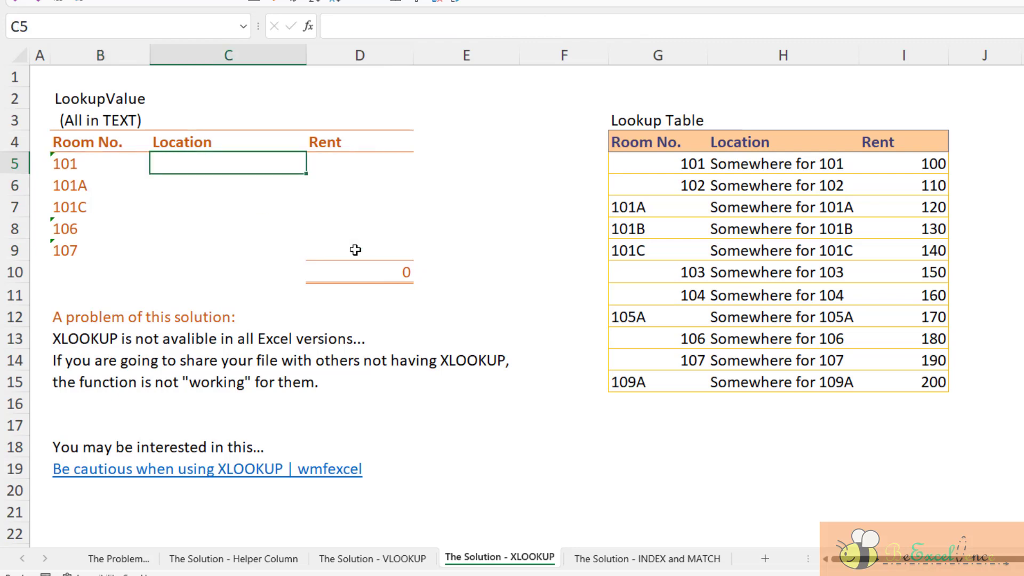
text(=X)
key(Down)
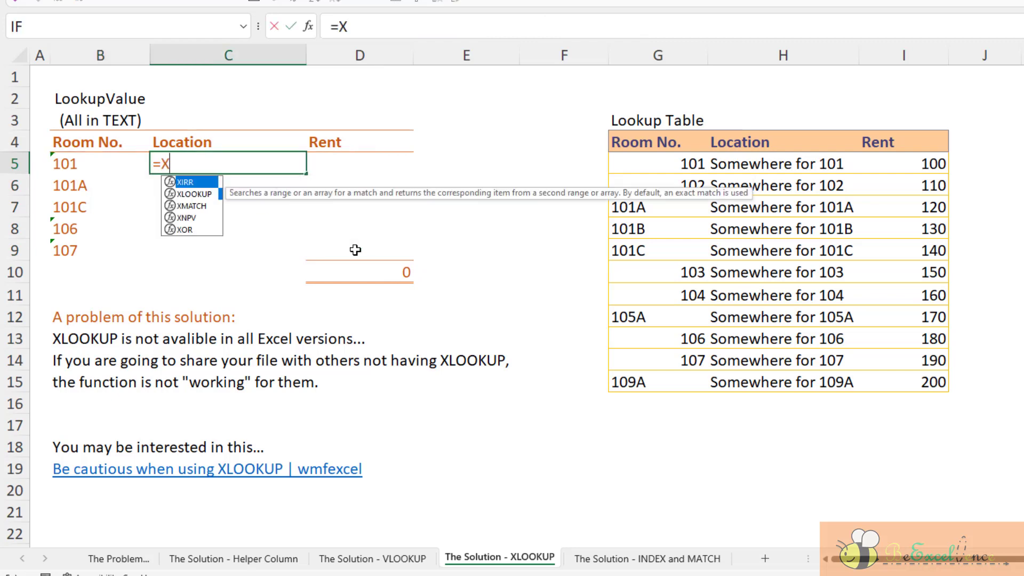
key(Tab)
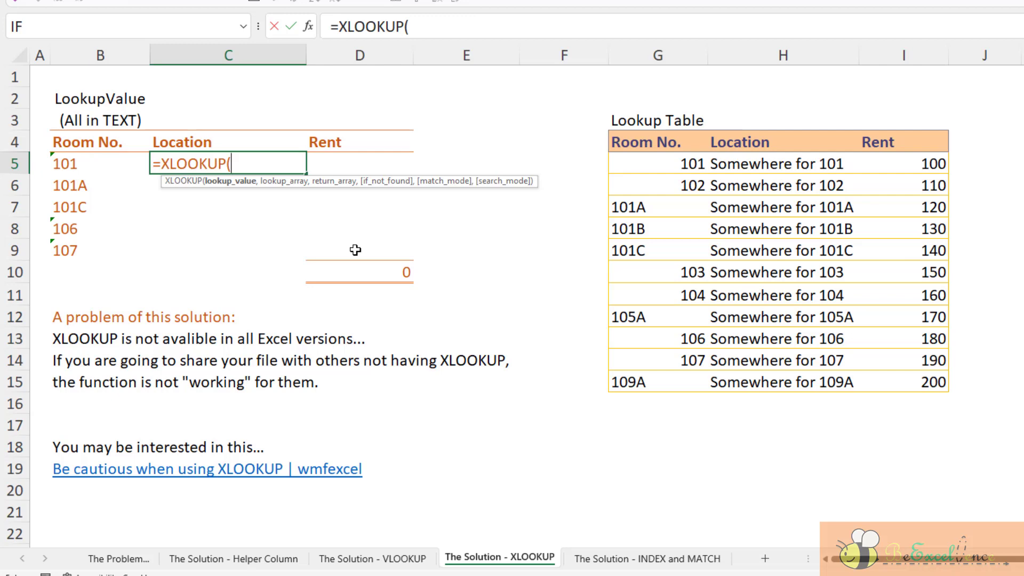
key(Left)
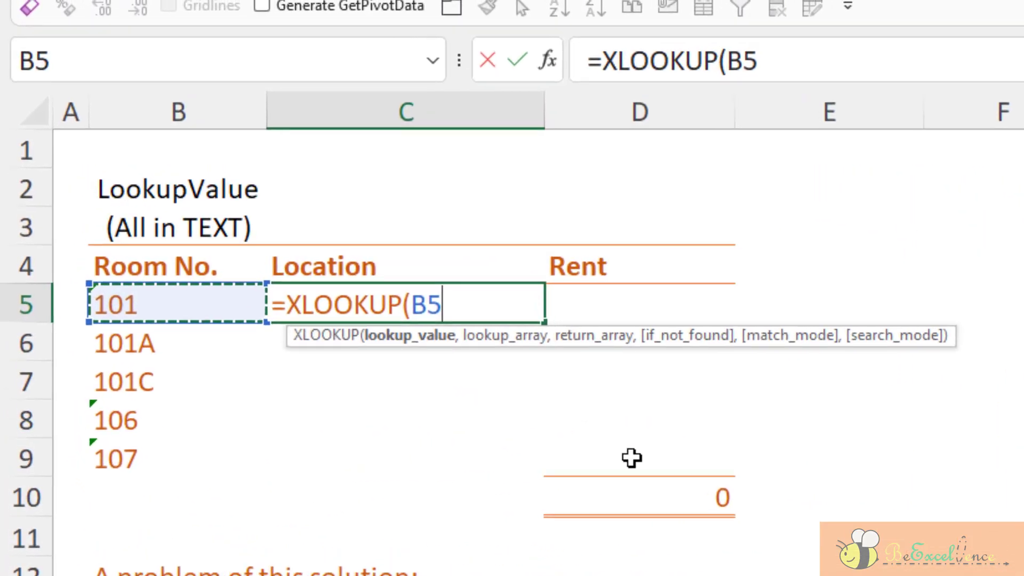
Set the XLOOKUP lookup value to $B5 and lookup array to TRIM($G$5:$G$15)
key(F4)
key(F4)
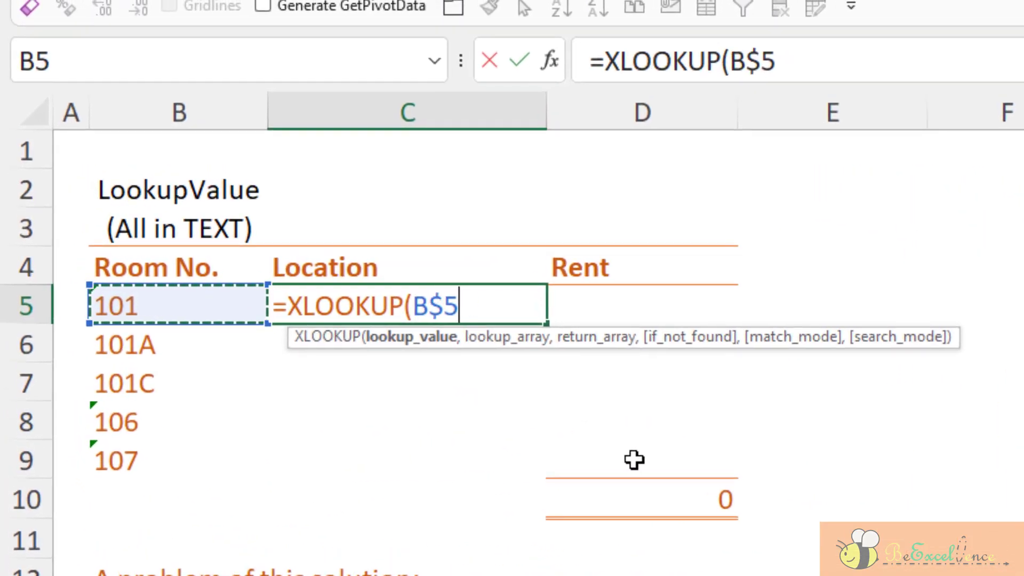
key(F4)
text(,)
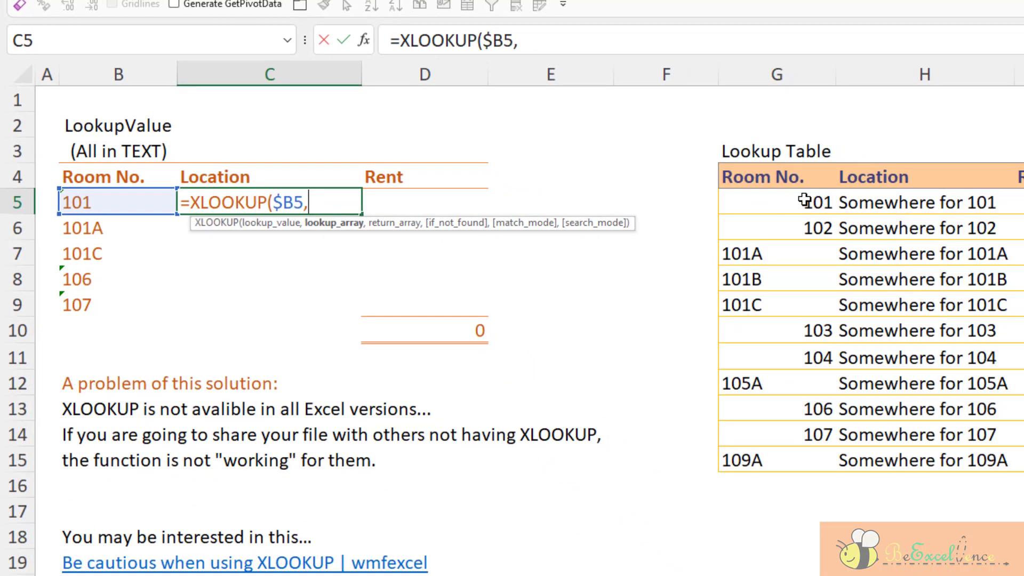
drag(805, 201, 798, 464)
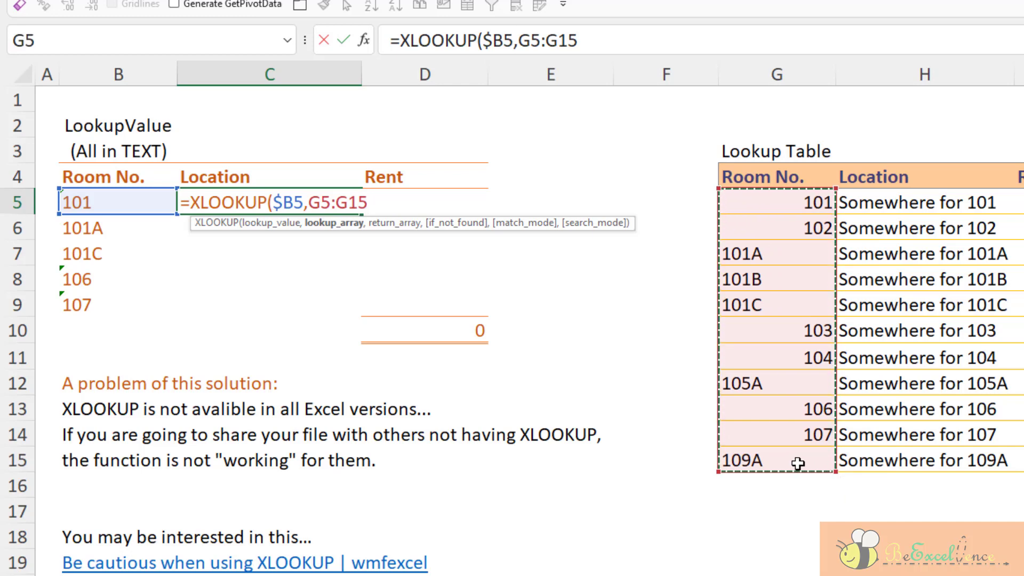
key(F4)
click(521, 42)
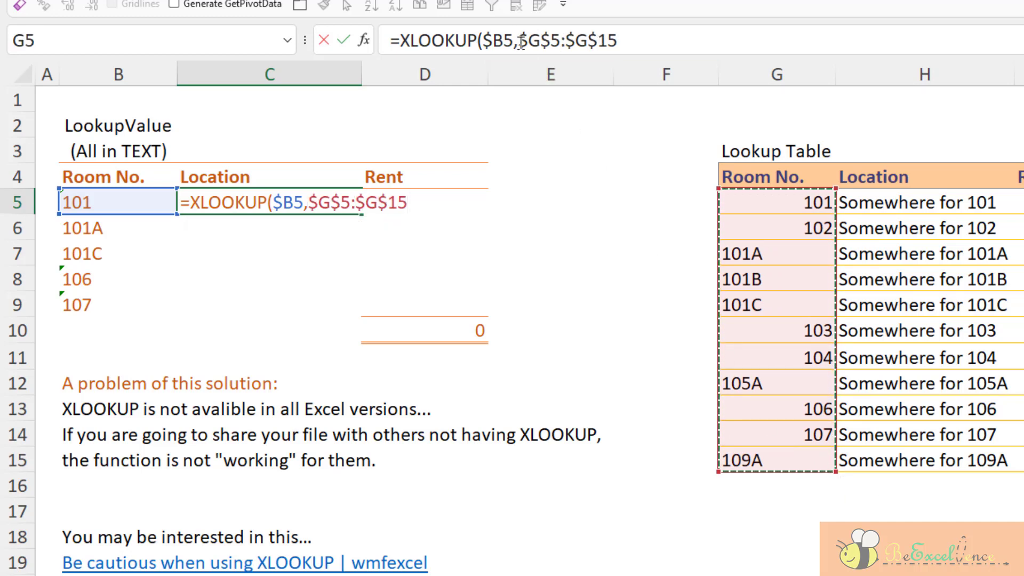
text(T)
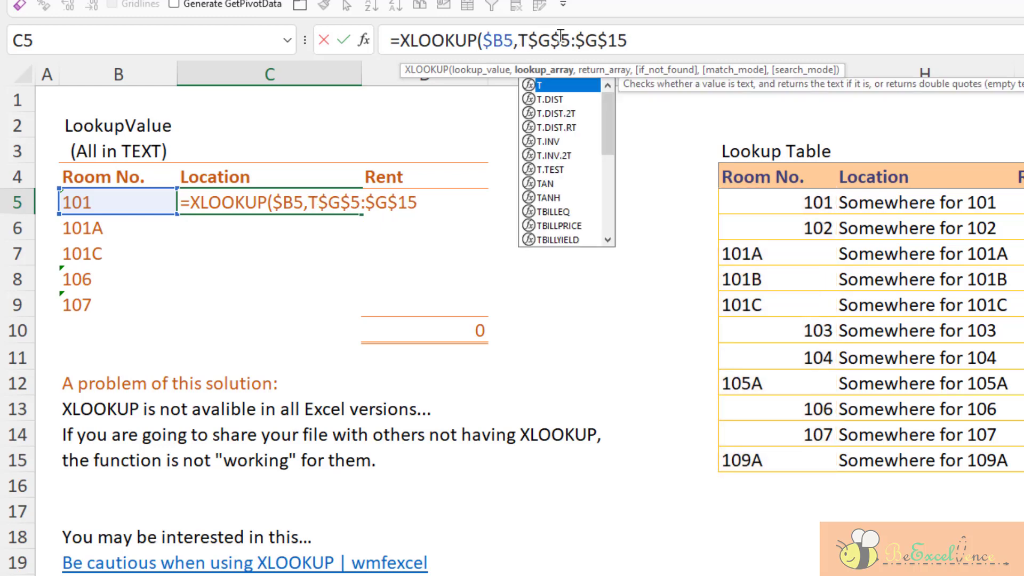
text(RIM()
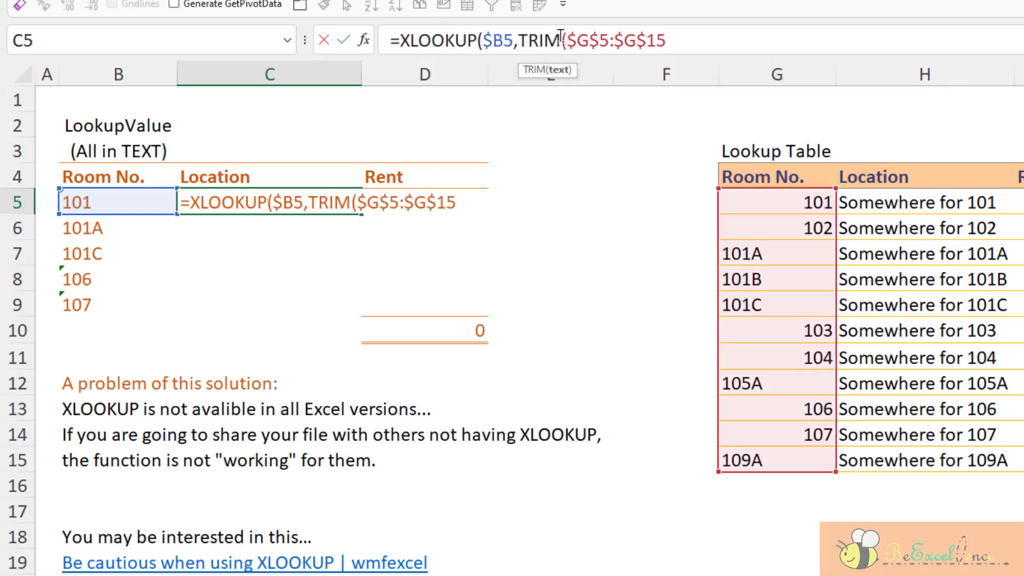
click(682, 43)
text())
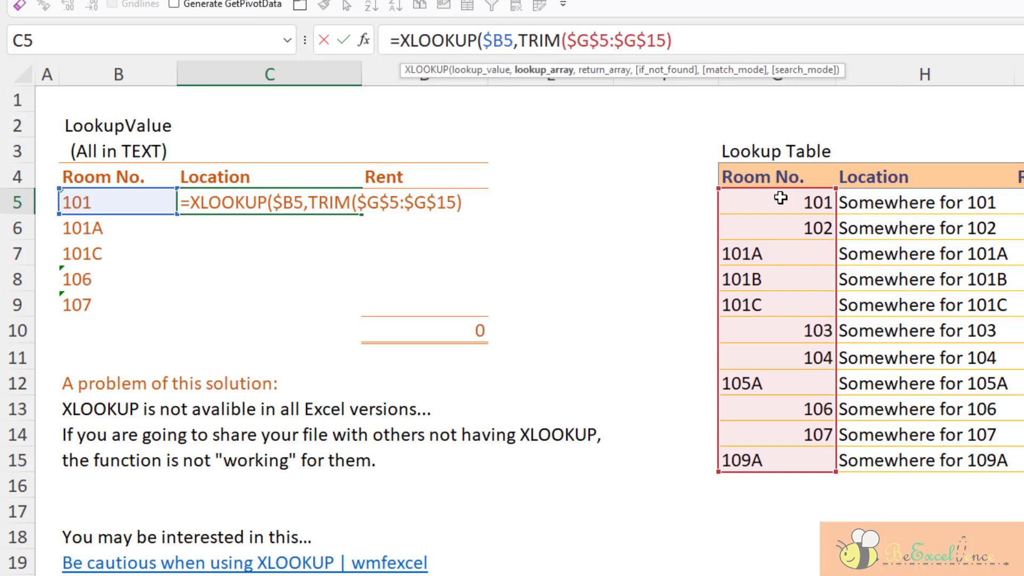
Add H$5:H$15 as the return array and commit the XLOOKUP in C5
text(,)
drag(957, 202, 964, 456)
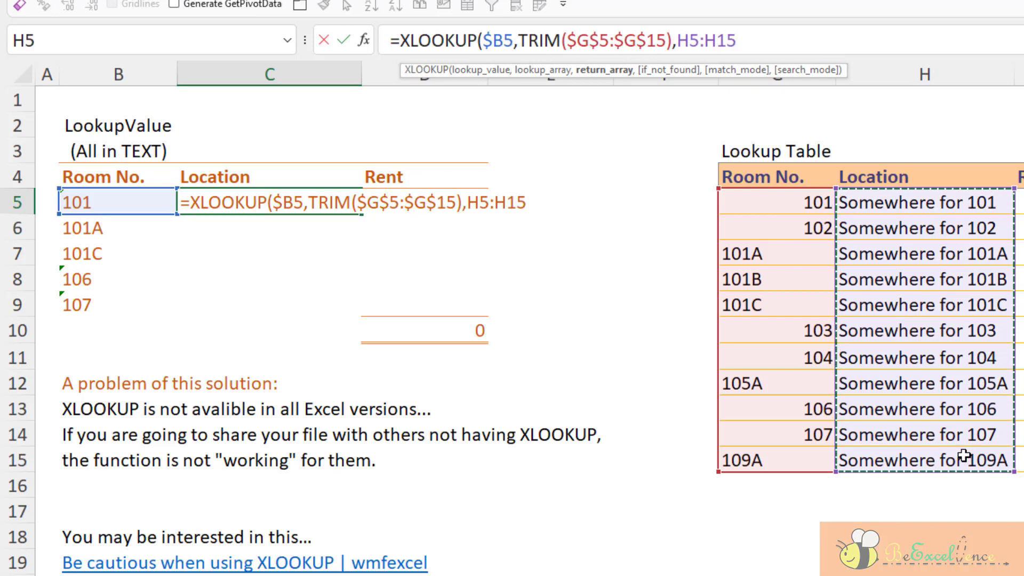
key(F4)
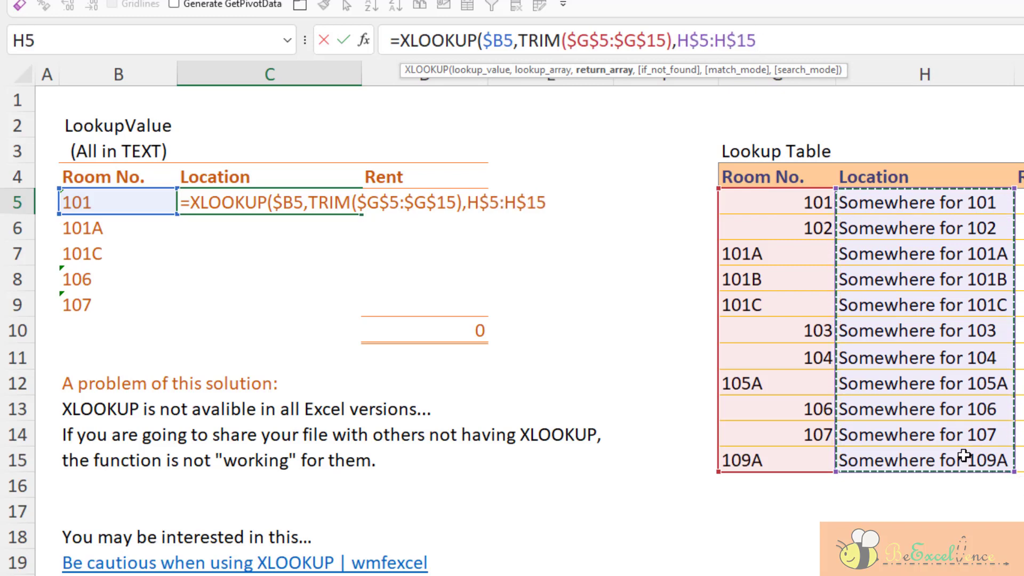
key(F4)
key(F4)
key(F4)
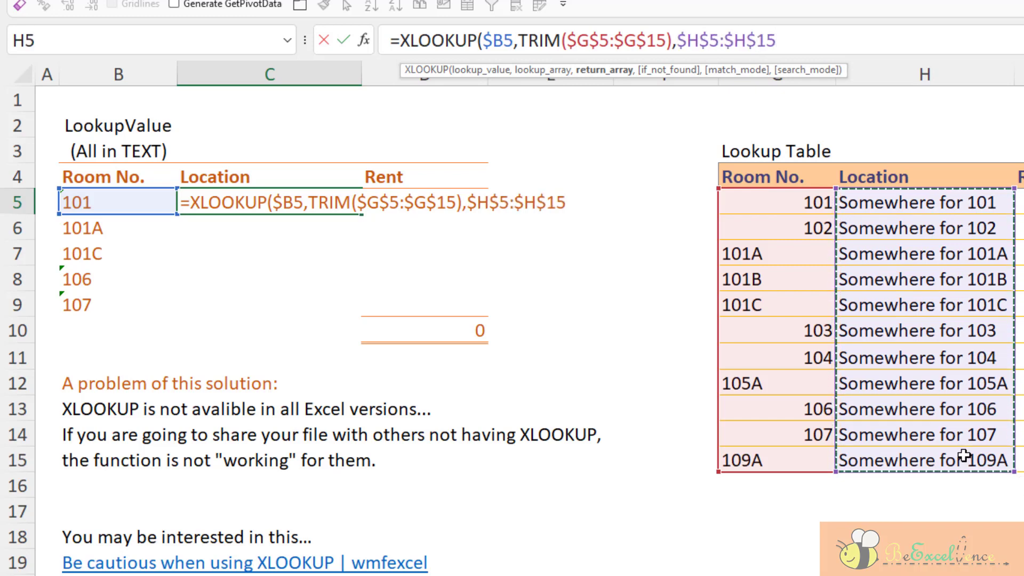
key(F4)
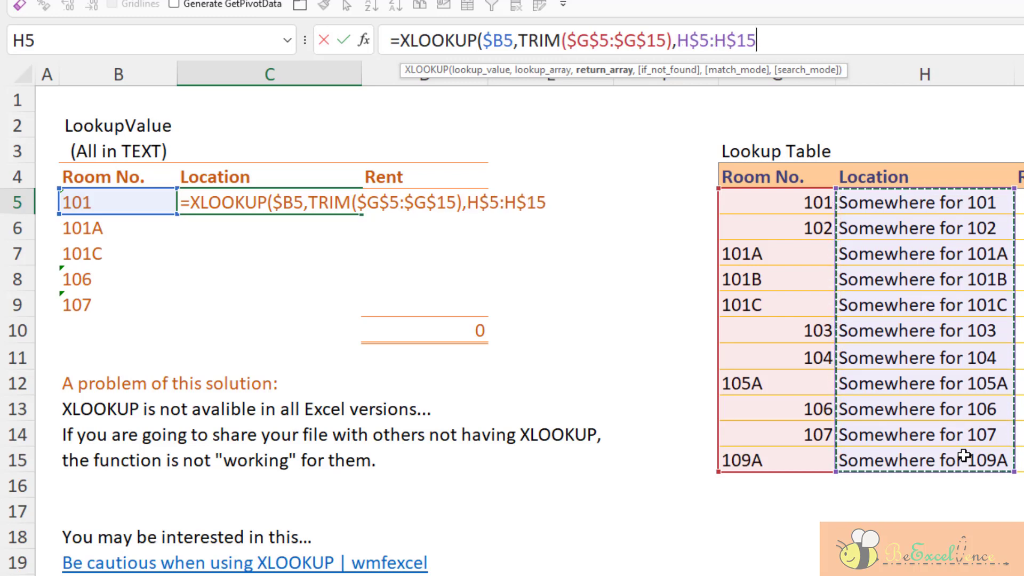
text())
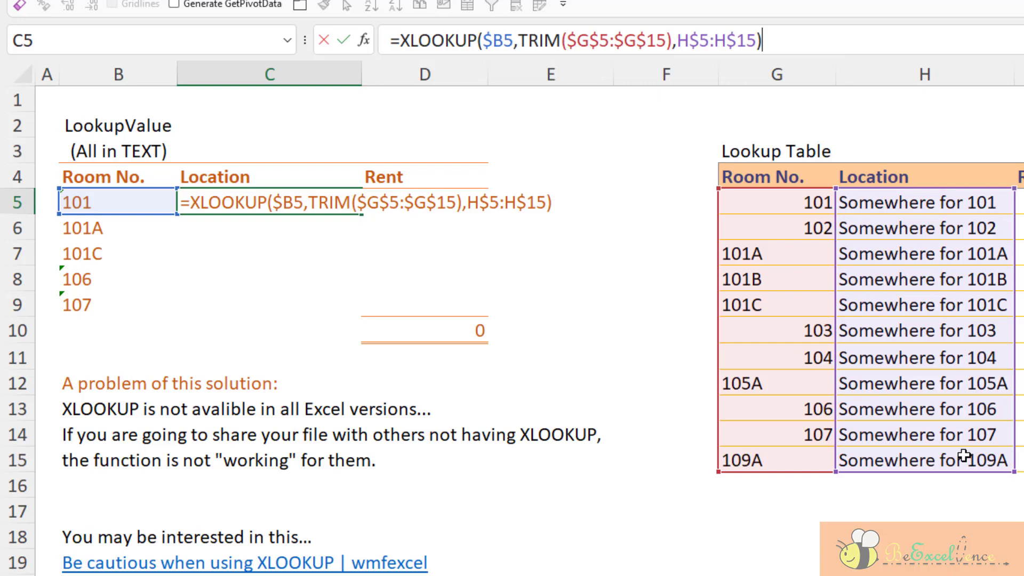
key(Return)
key(Up)
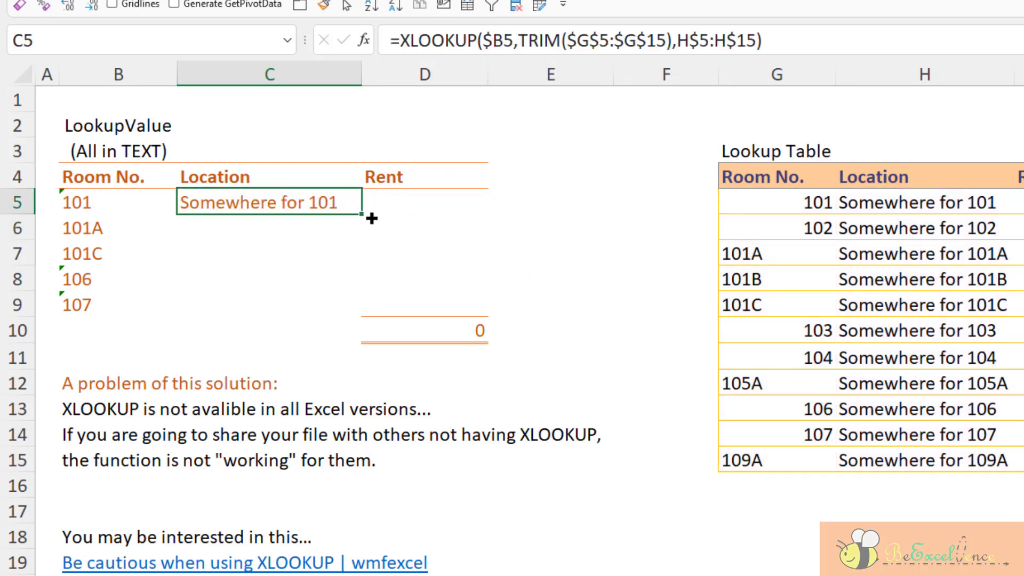
Fill the XLOOKUP over C5:D9 for rents totalling 730, then open the INDEX and MATCH sheet
drag(364, 213, 461, 267)
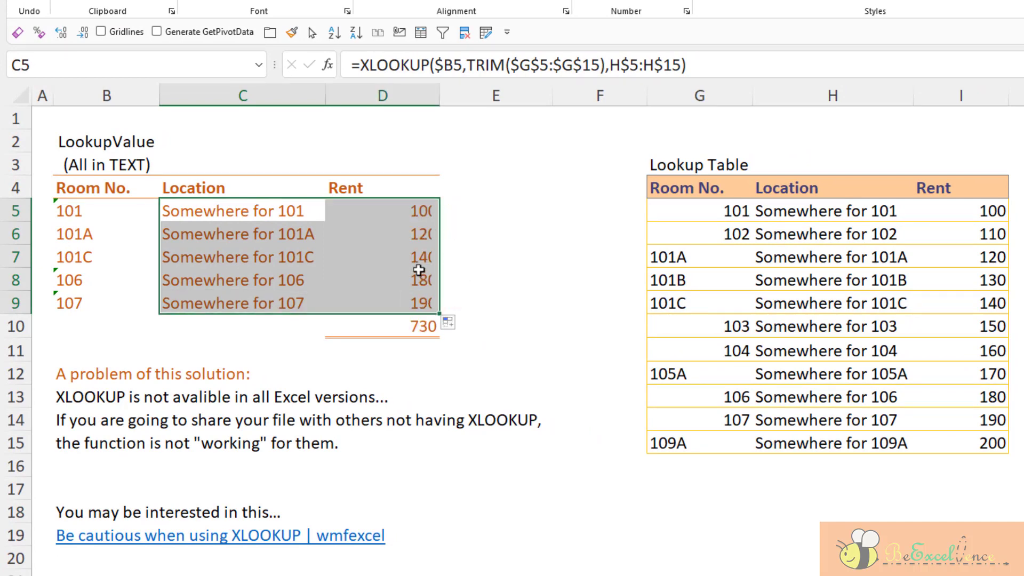
click(418, 270)
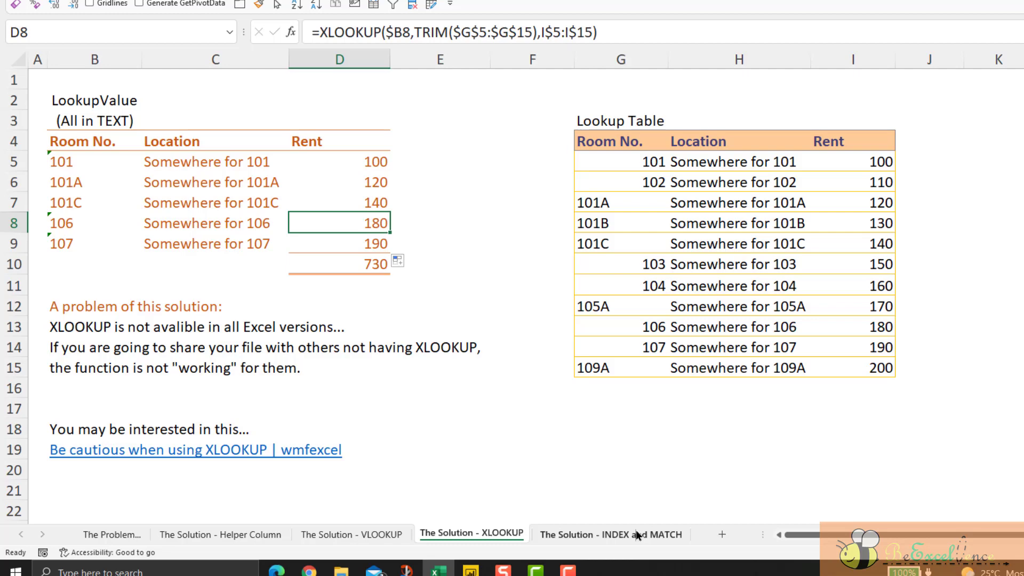
click(637, 535)
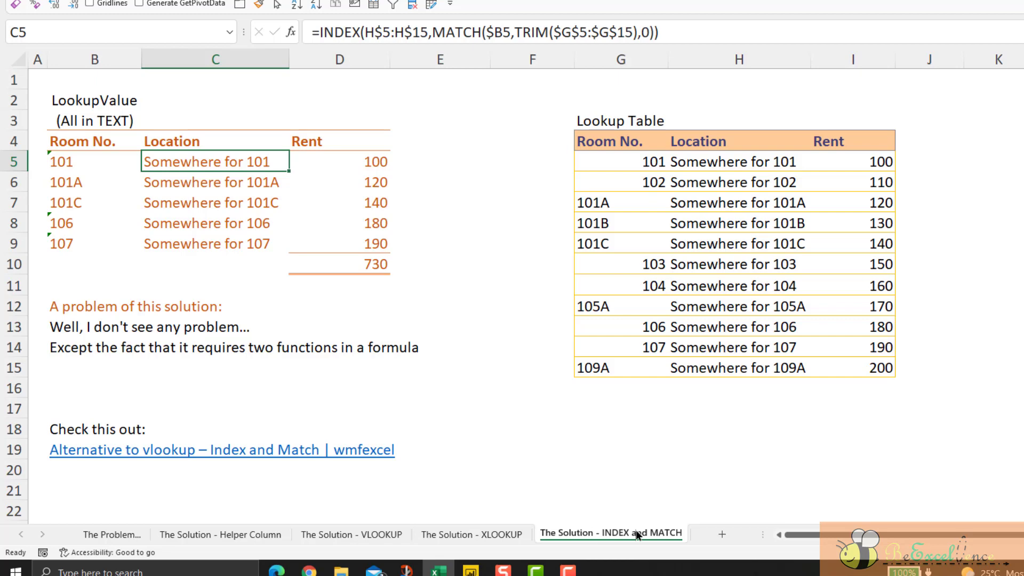
Clear C5:D9 on the INDEX and MATCH sheet and start =INDEX( in C5
key(shift+Right)
key(shift+Down)
key(shift+Down)
key(shift+Down)
key(shift+Down)
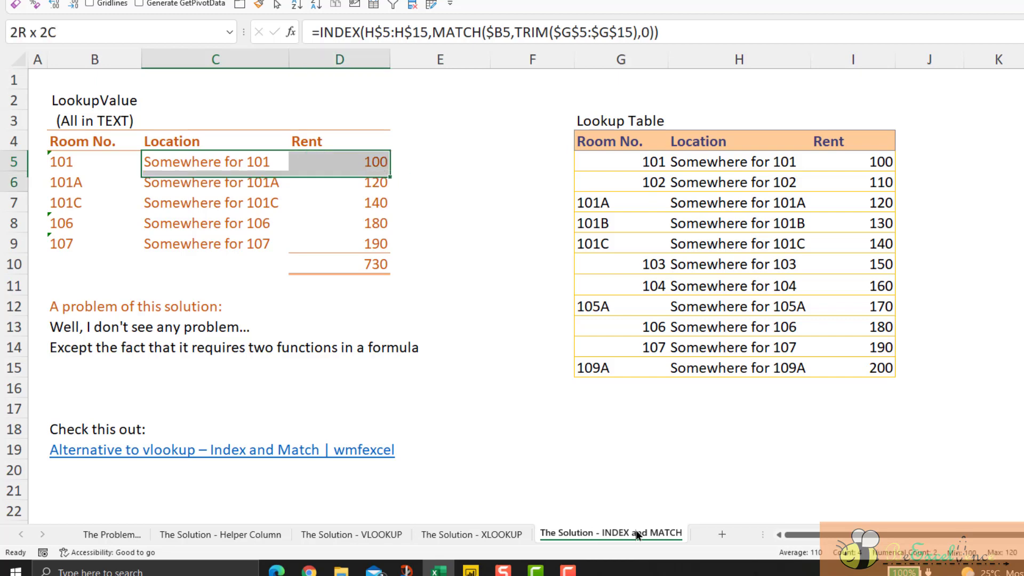
key(Delete)
key(Up)
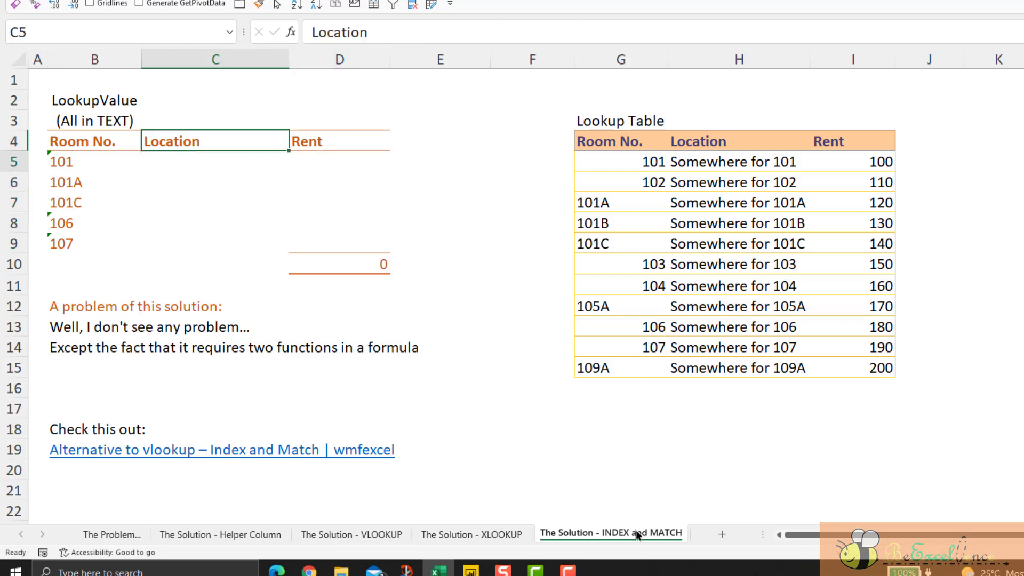
key(Down)
text(=)
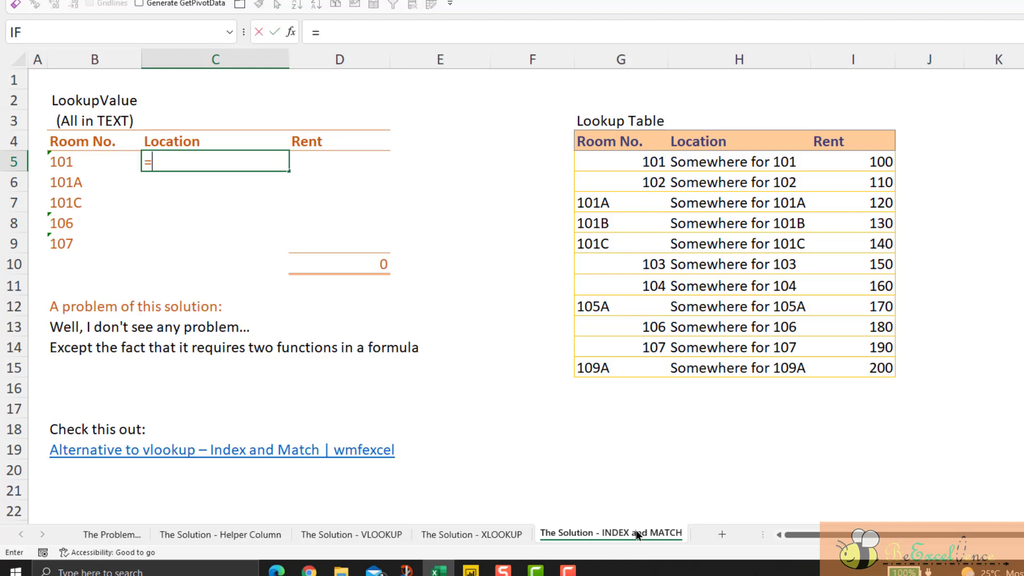
text(ind)
key(Tab)
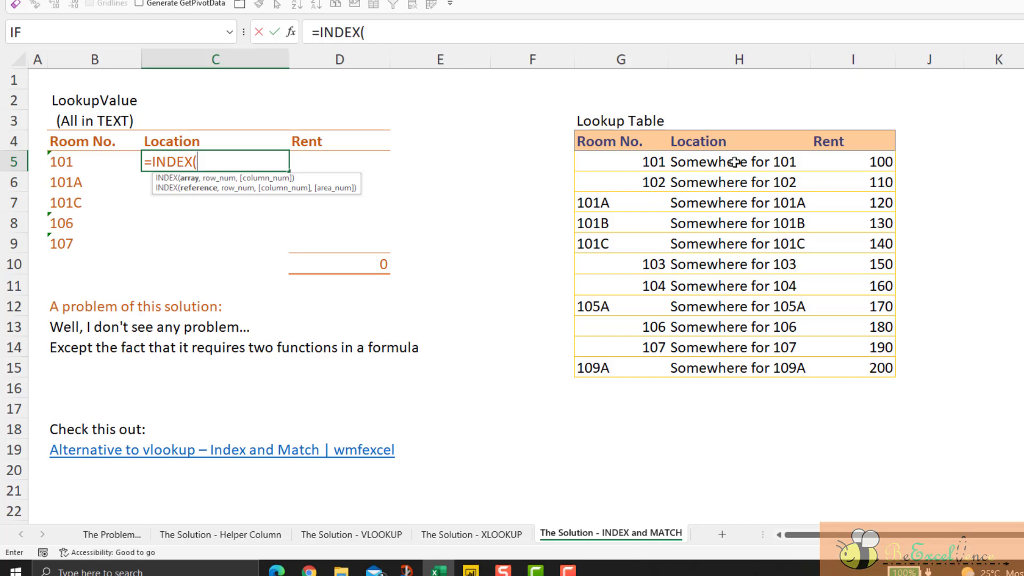
Give INDEX the array H$5:H$15 and start a MATCH on $B5
drag(735, 160, 741, 375)
key(F4)
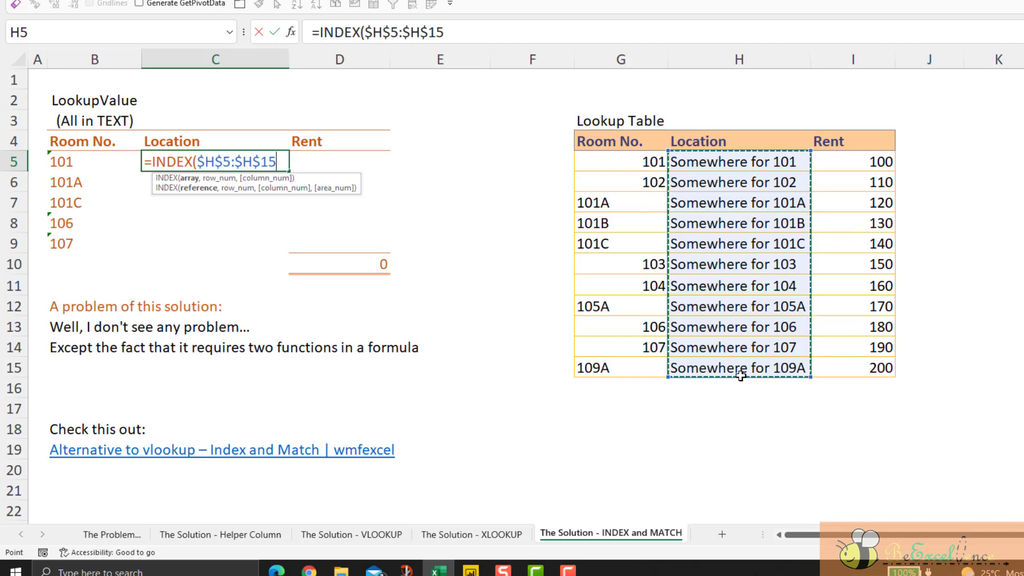
key(F4)
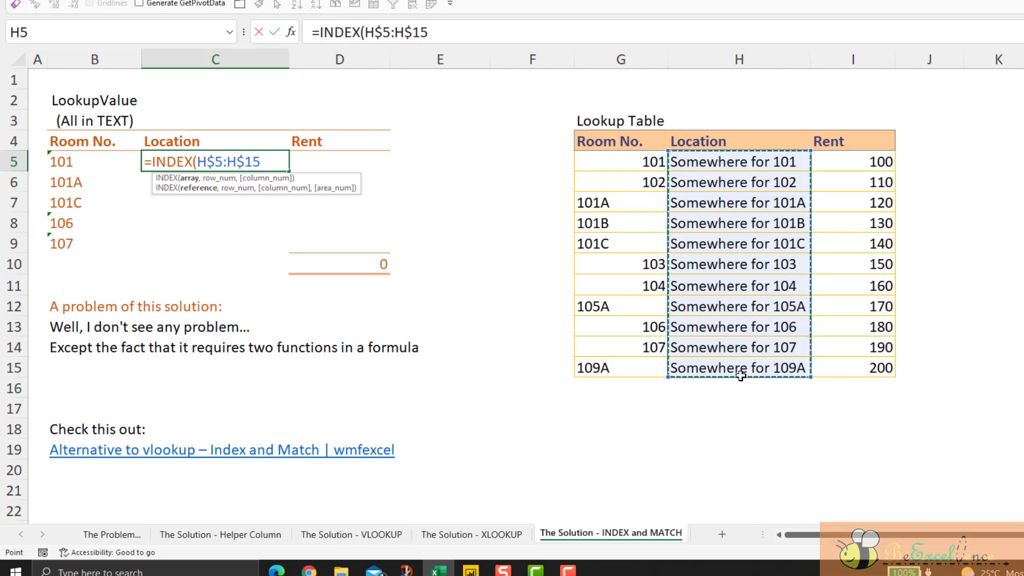
text(, m)
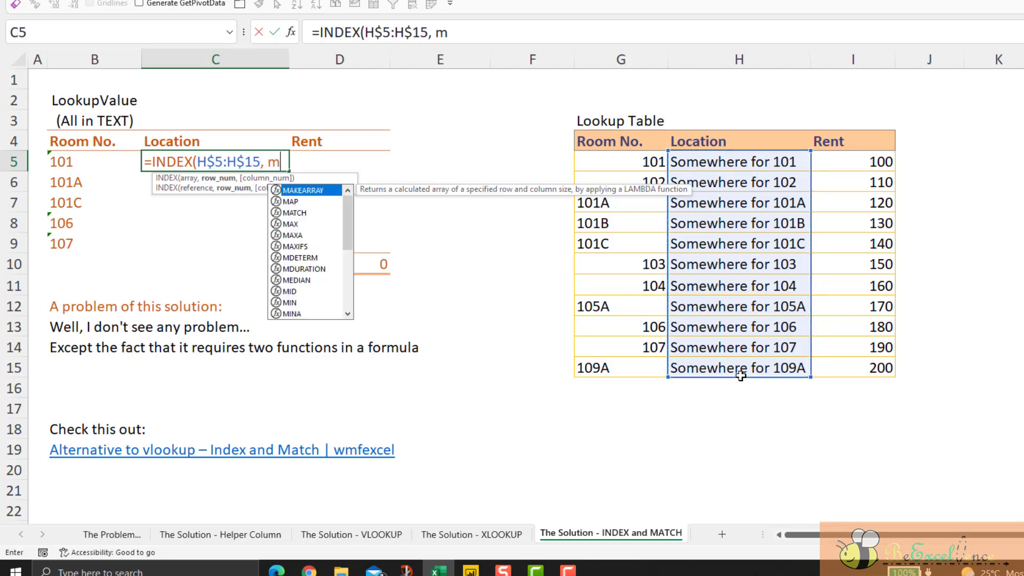
text(atch)
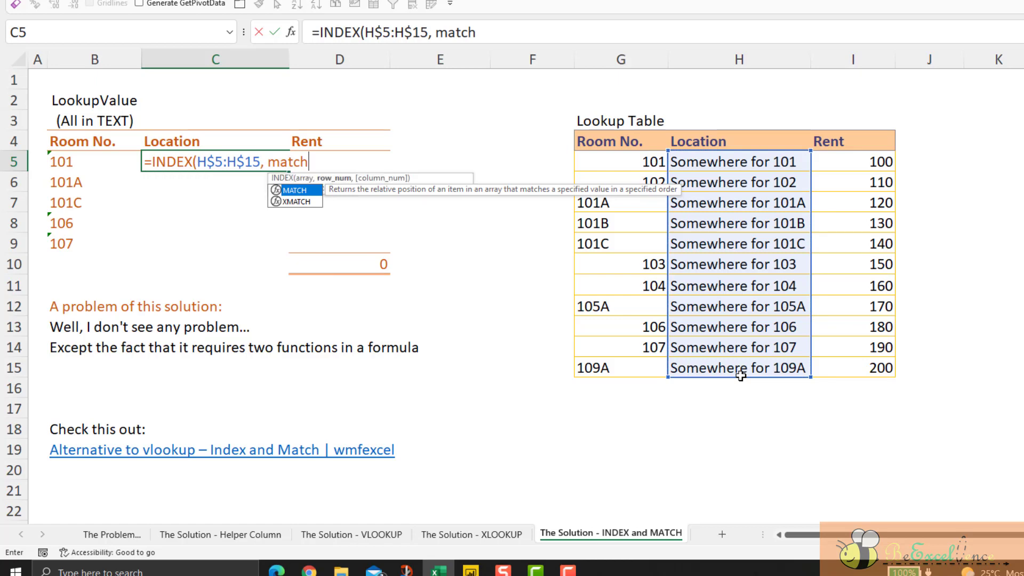
text(()
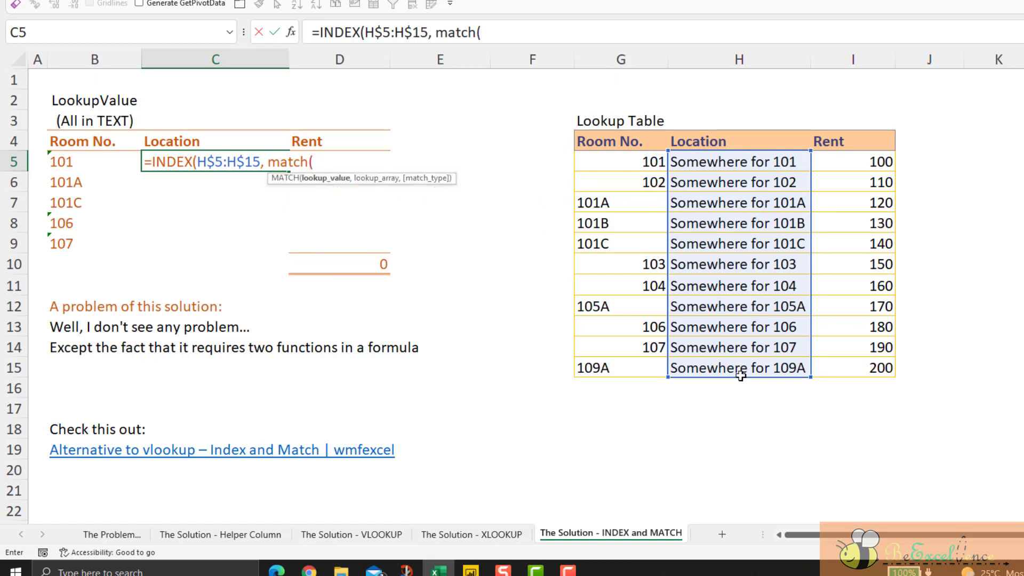
click(75, 161)
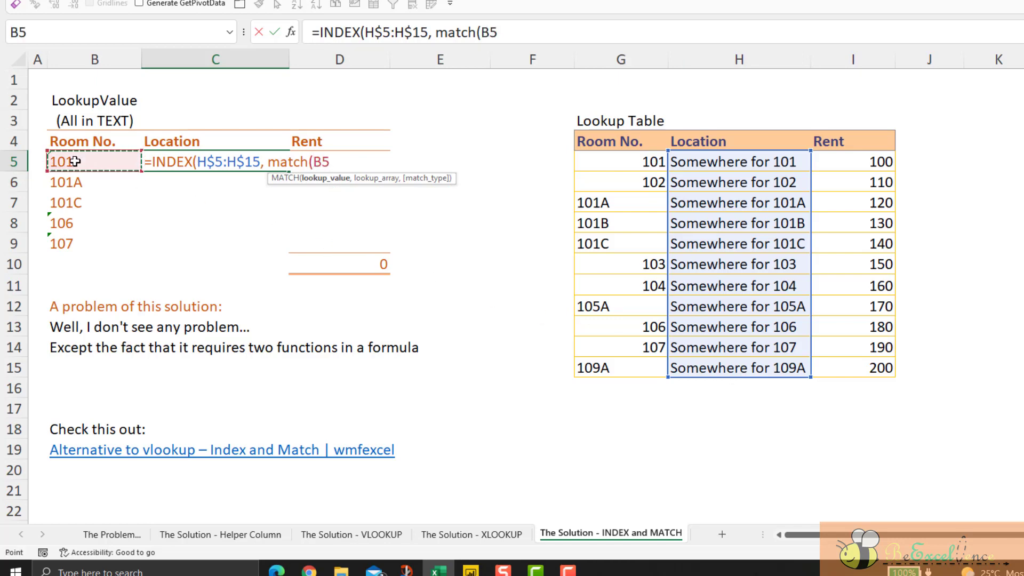
key(F4)
key(F4)
key(F4)
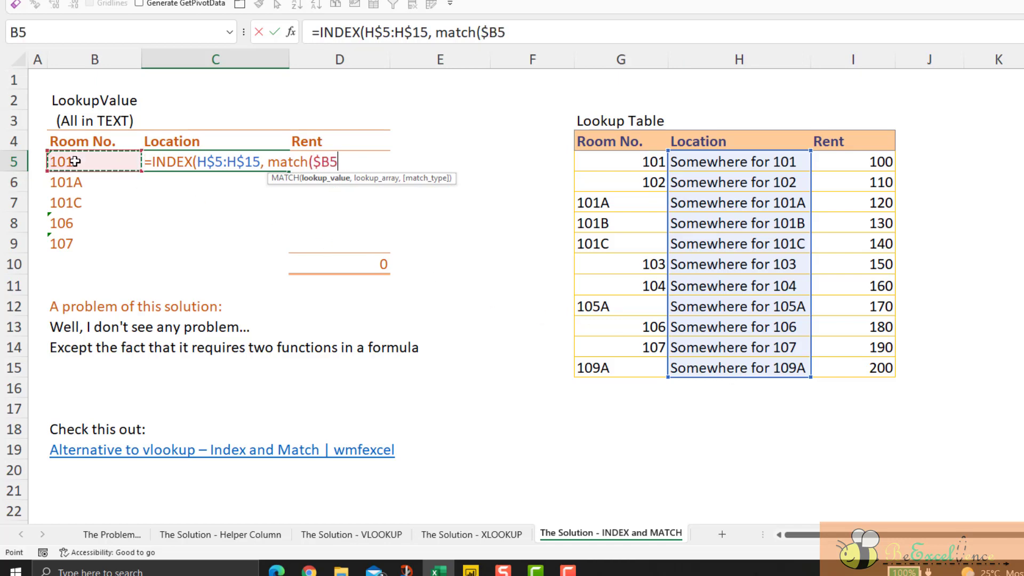
text(,)
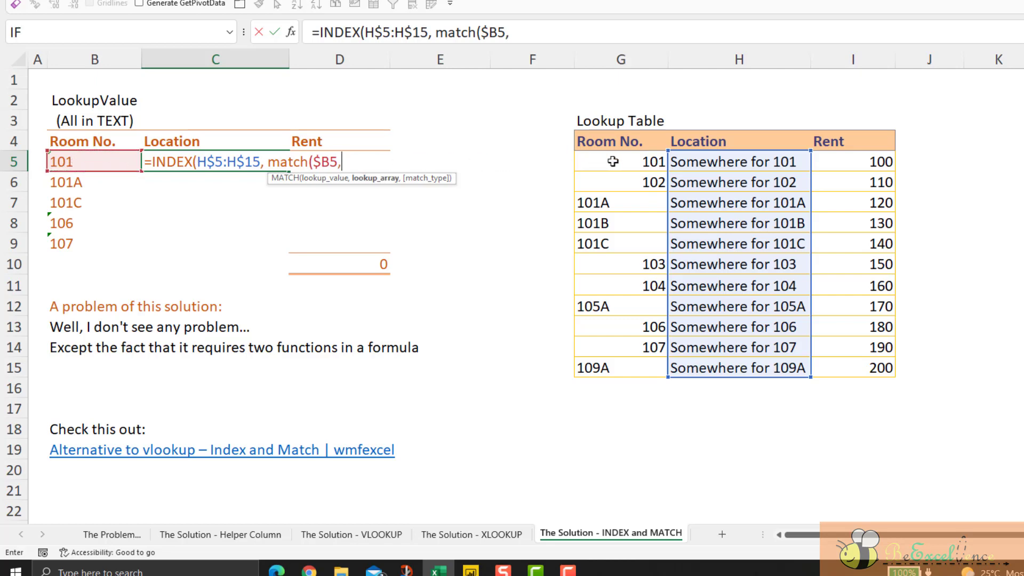
Match against TRIM($G$5:$G$15) with match type 0 and commit the formula in C5
drag(613, 162, 606, 367)
key(F4)
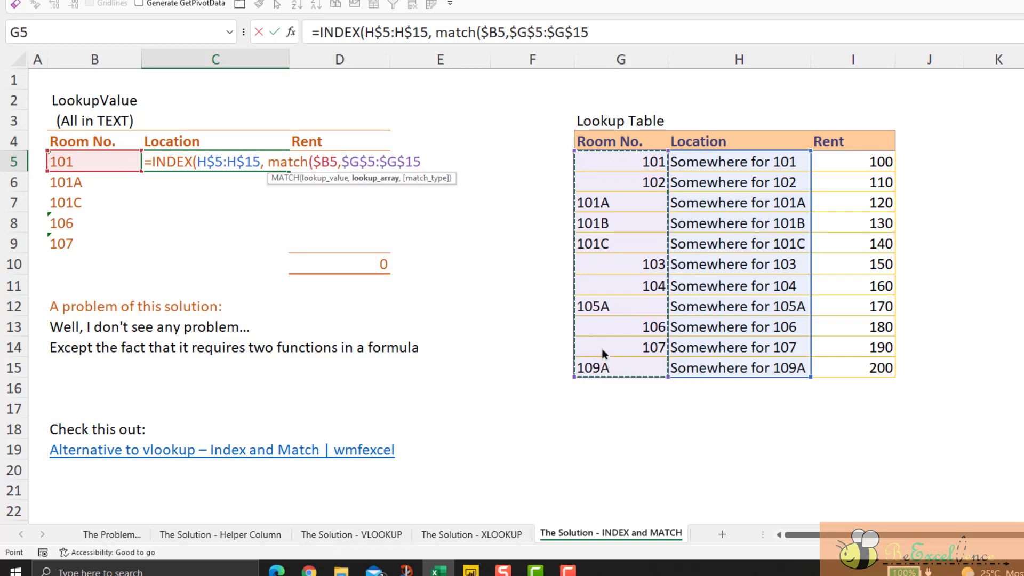
click(511, 31)
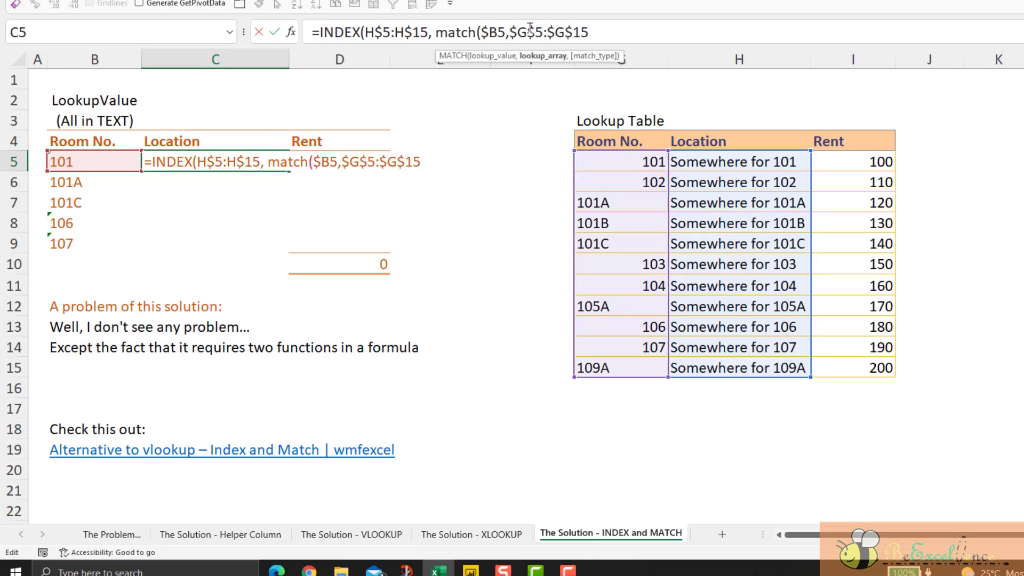
text(TRIM()
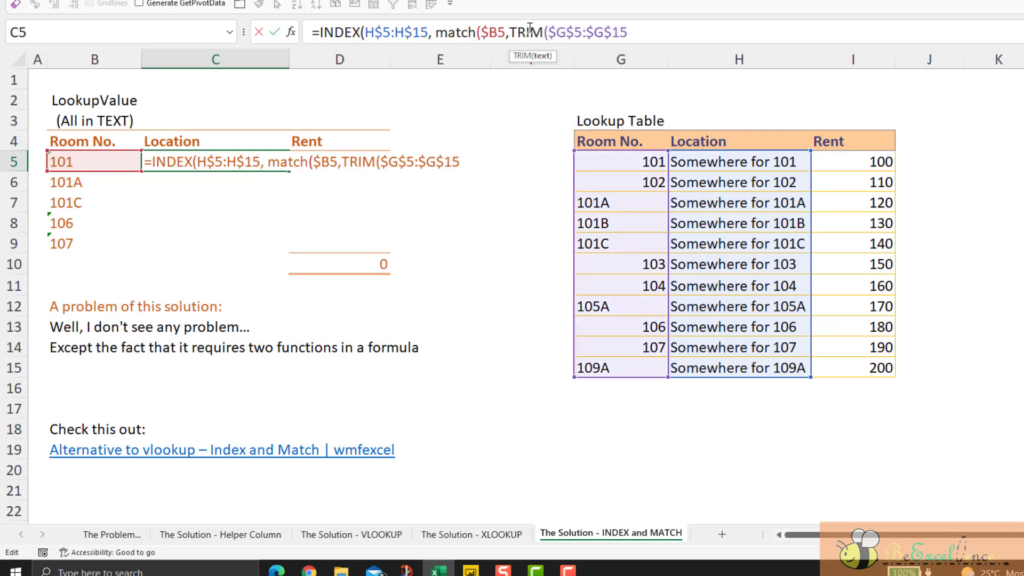
click(671, 30)
text())
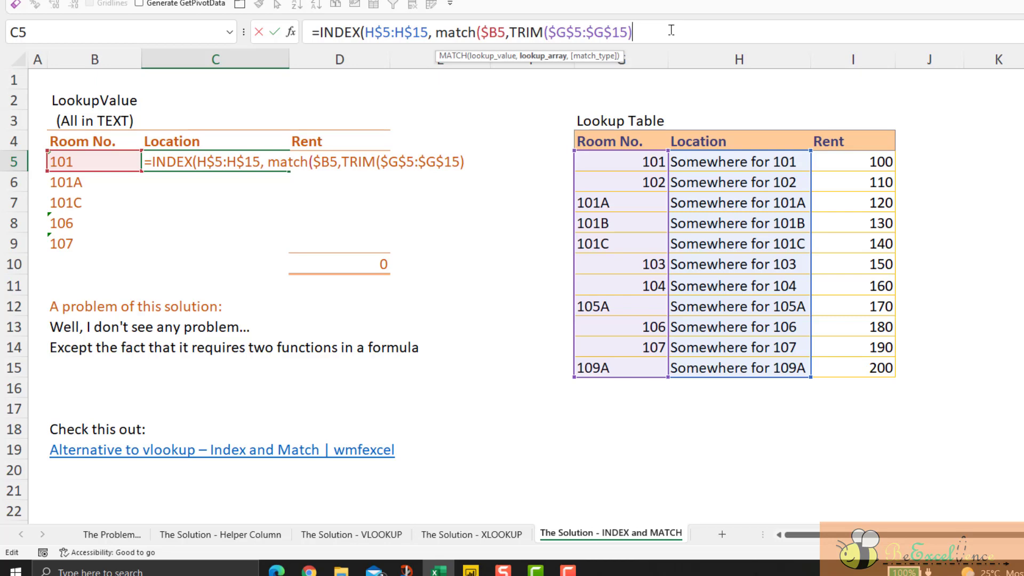
text(,0)
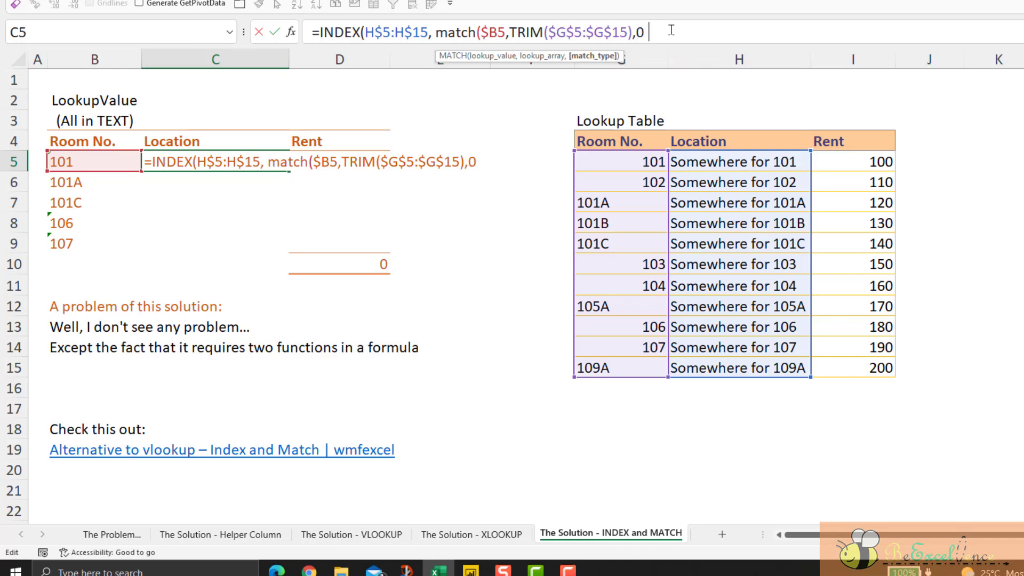
text()))
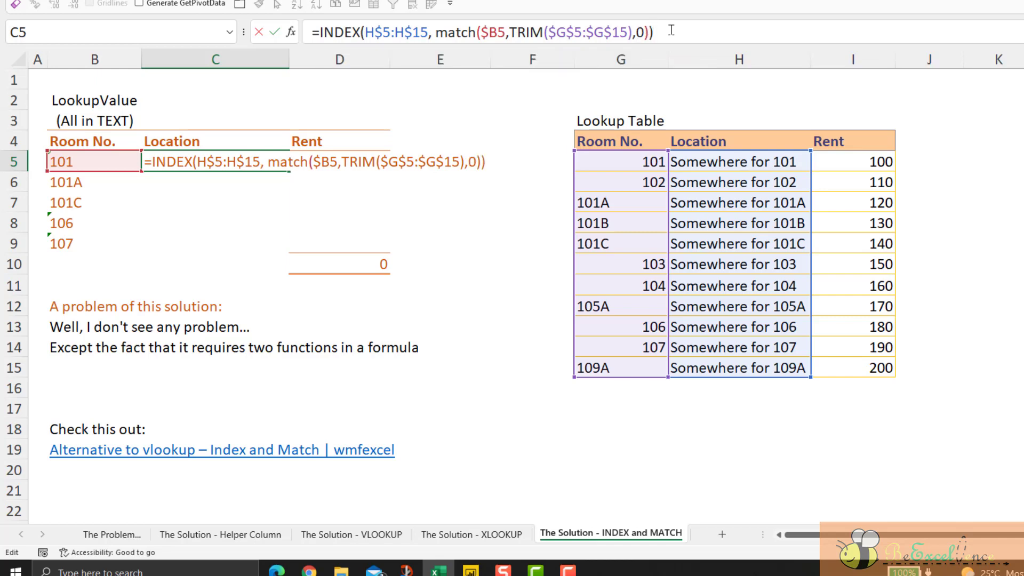
key(ctrl+Return)
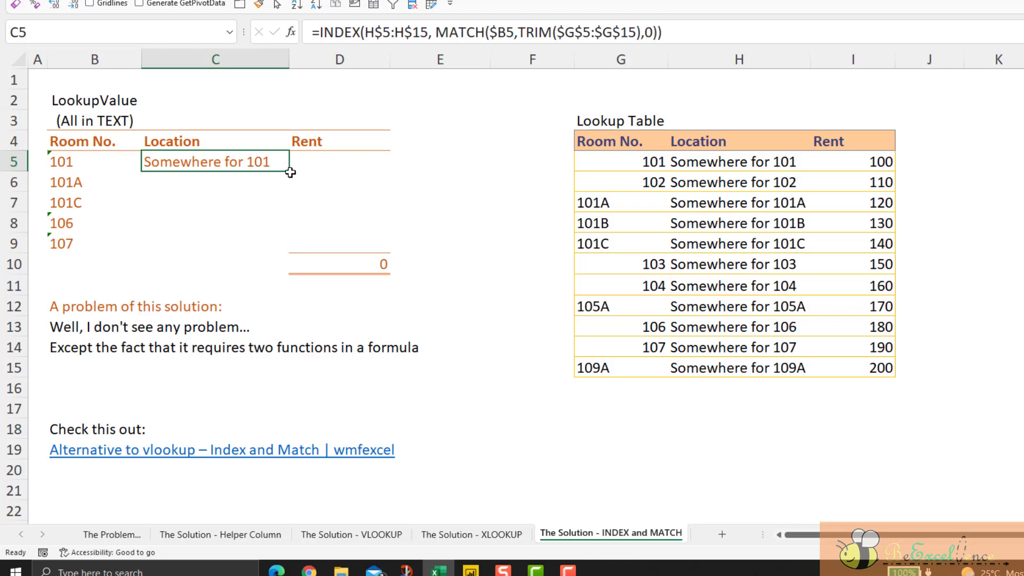
Fill the INDEX/MATCH formula over C5:D9, giving rents 100–190 totalling 730
drag(291, 172, 366, 244)
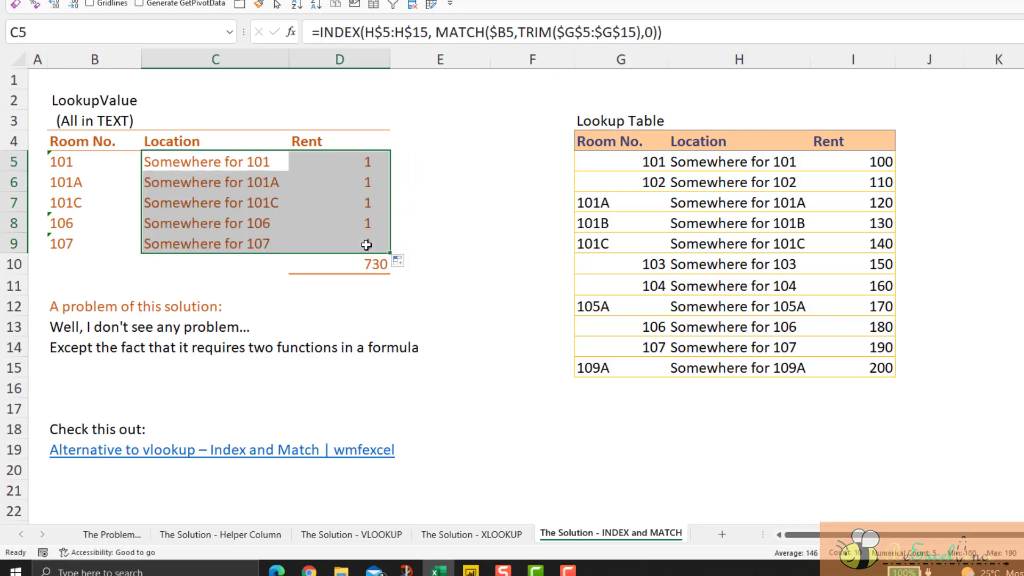
click(355, 163)
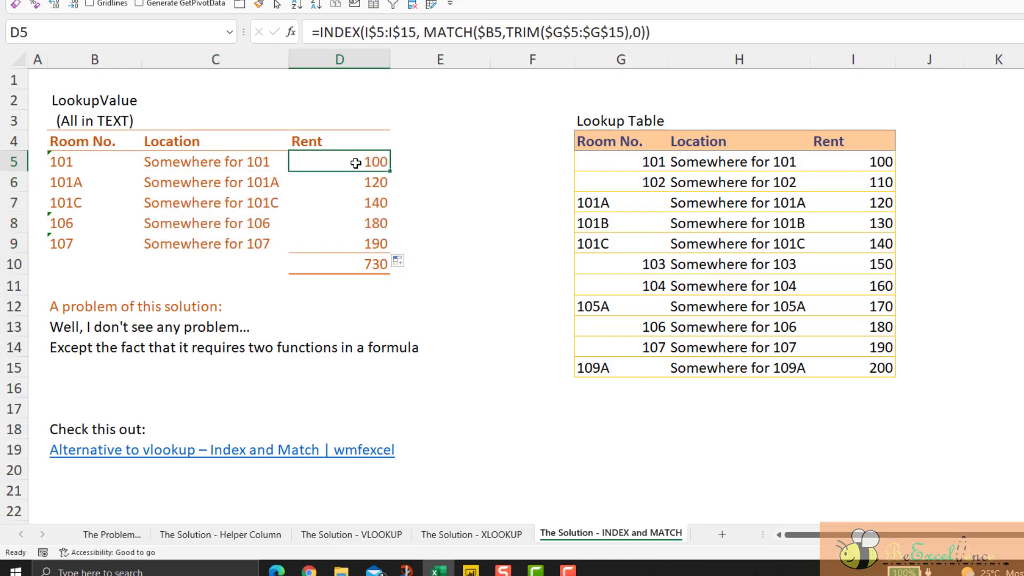